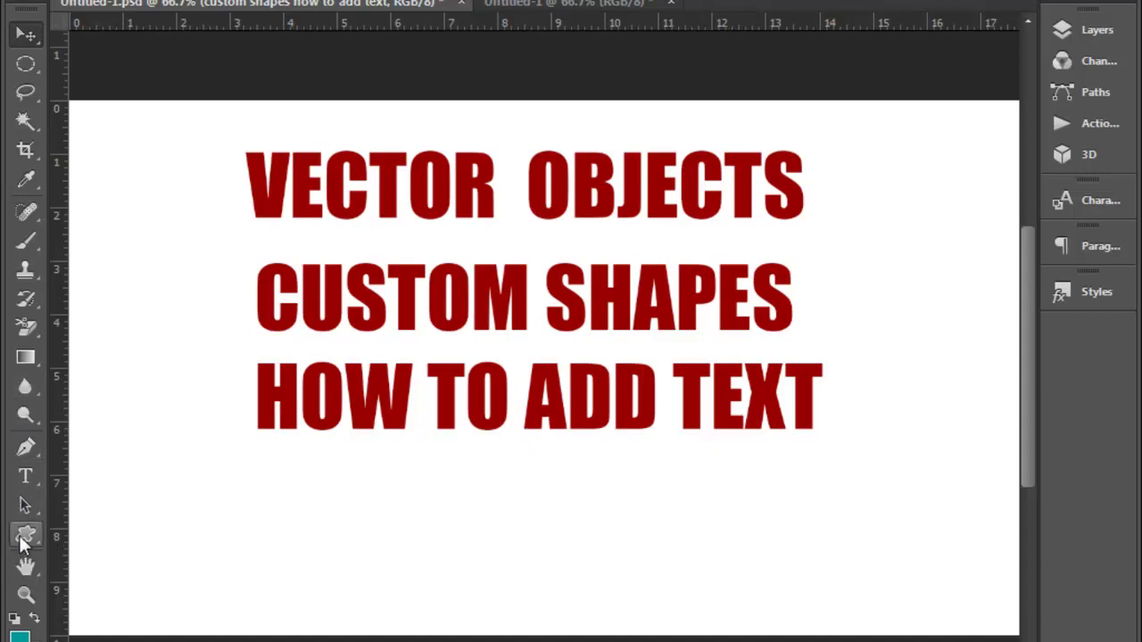
Select the Custom Shape Tool and replace its shape set with Symbols, without saving the old set
{"action": "right_click", "coordinate": [22, 536]}
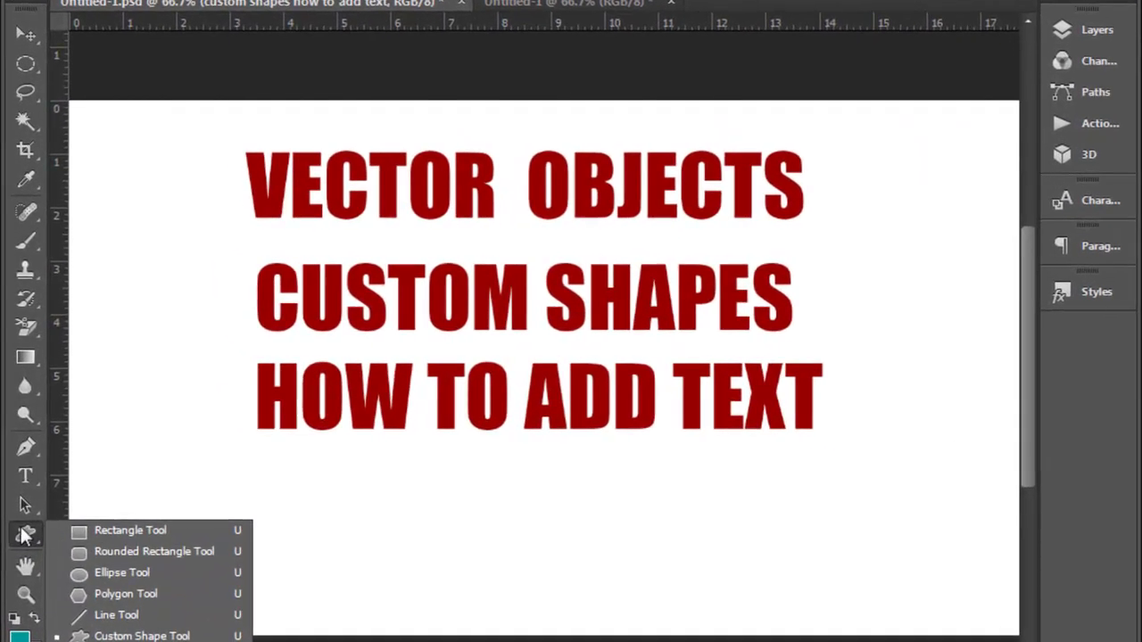
{"action": "left_click", "coordinate": [105, 573]}
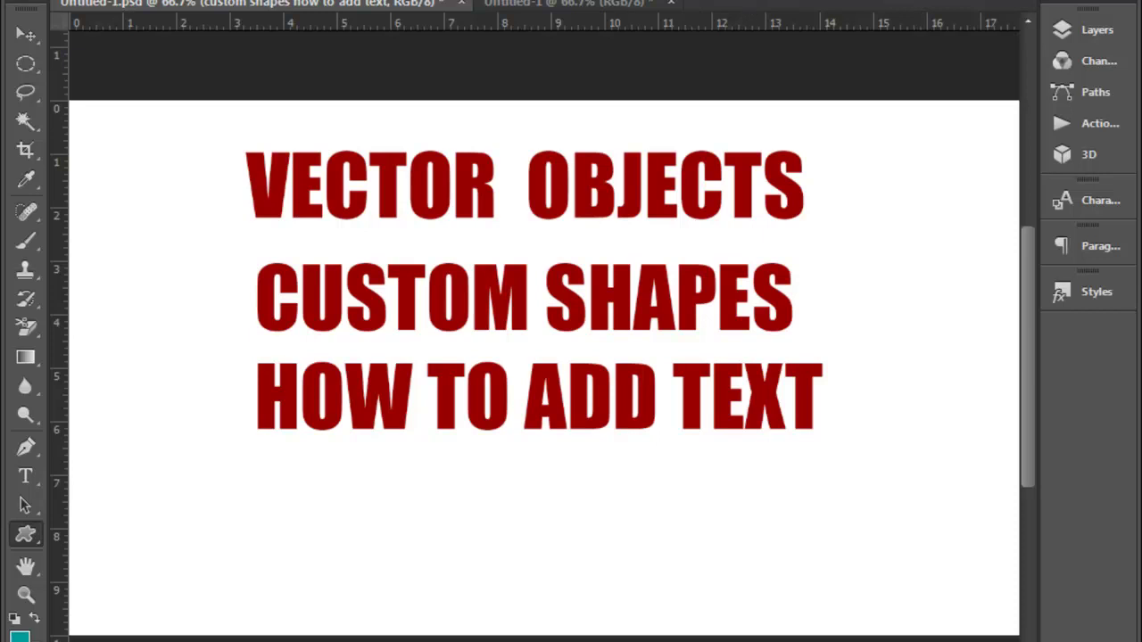
{"action": "left_click", "coordinate": [615, 0]}
{"action": "left_click", "coordinate": [849, 17]}
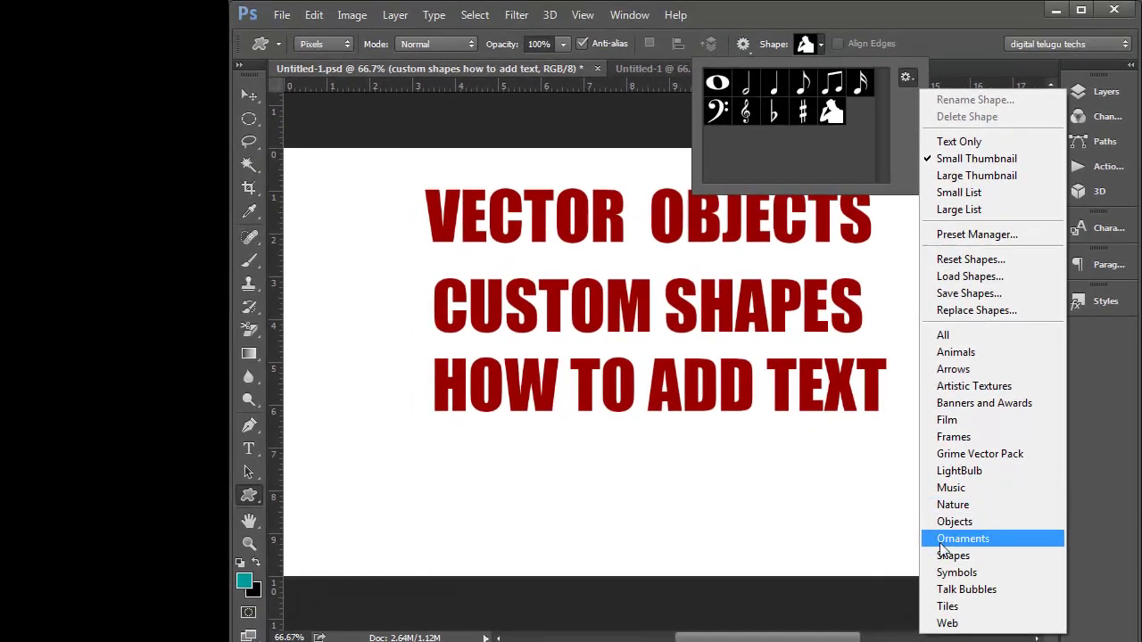
{"action": "left_click", "coordinate": [949, 571]}
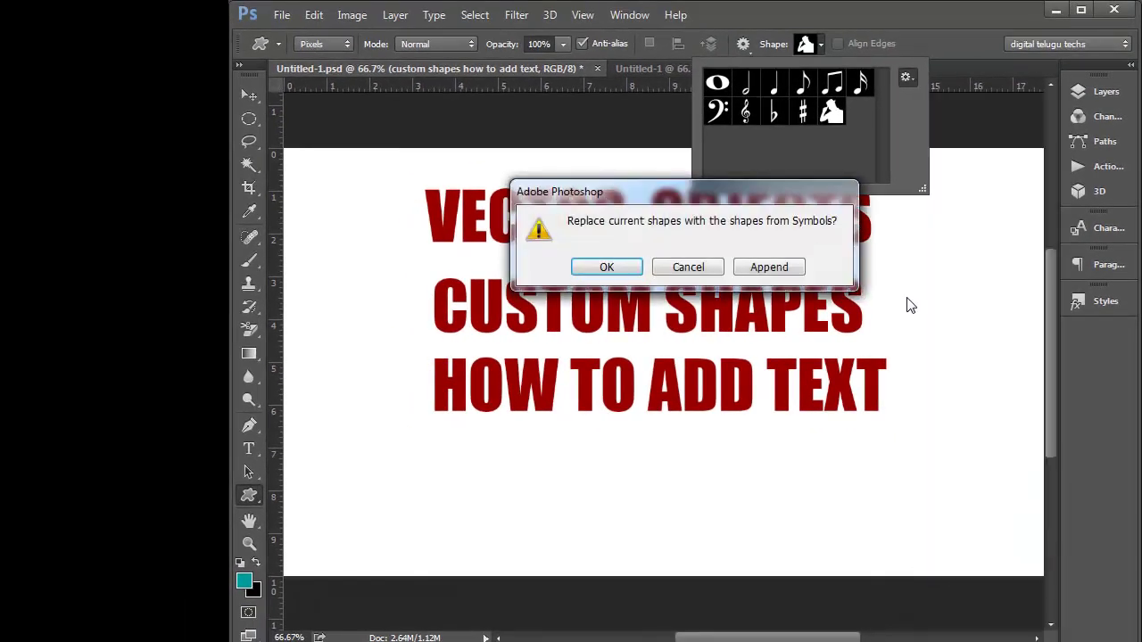
{"action": "left_click", "coordinate": [635, 268]}
{"action": "left_click", "coordinate": [603, 268]}
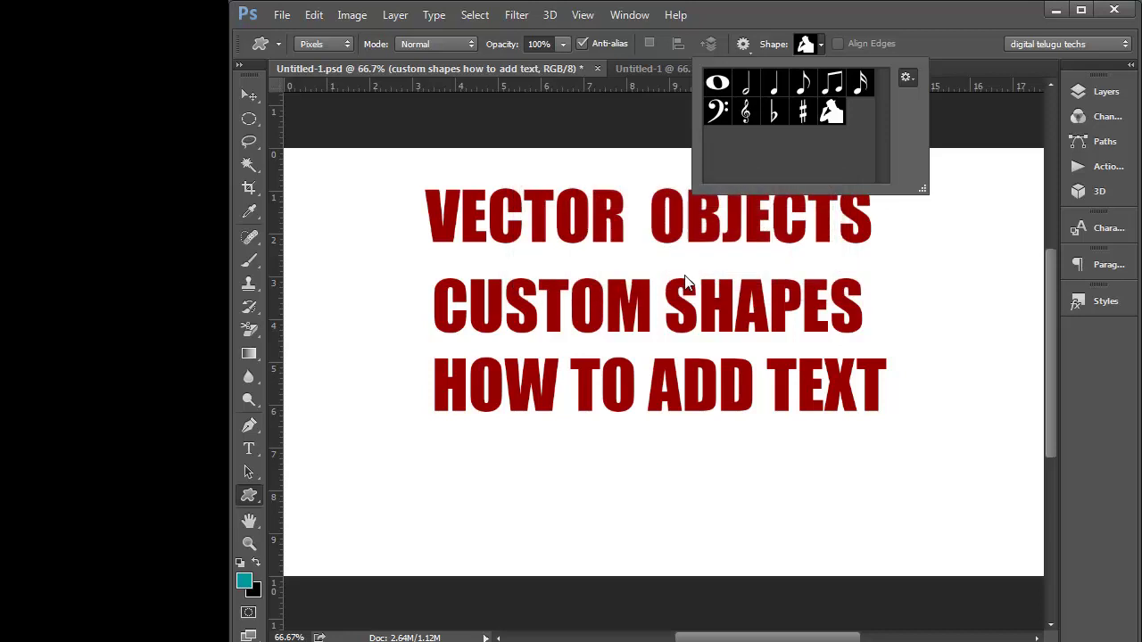
{"action": "left_click", "coordinate": [1030, 456]}
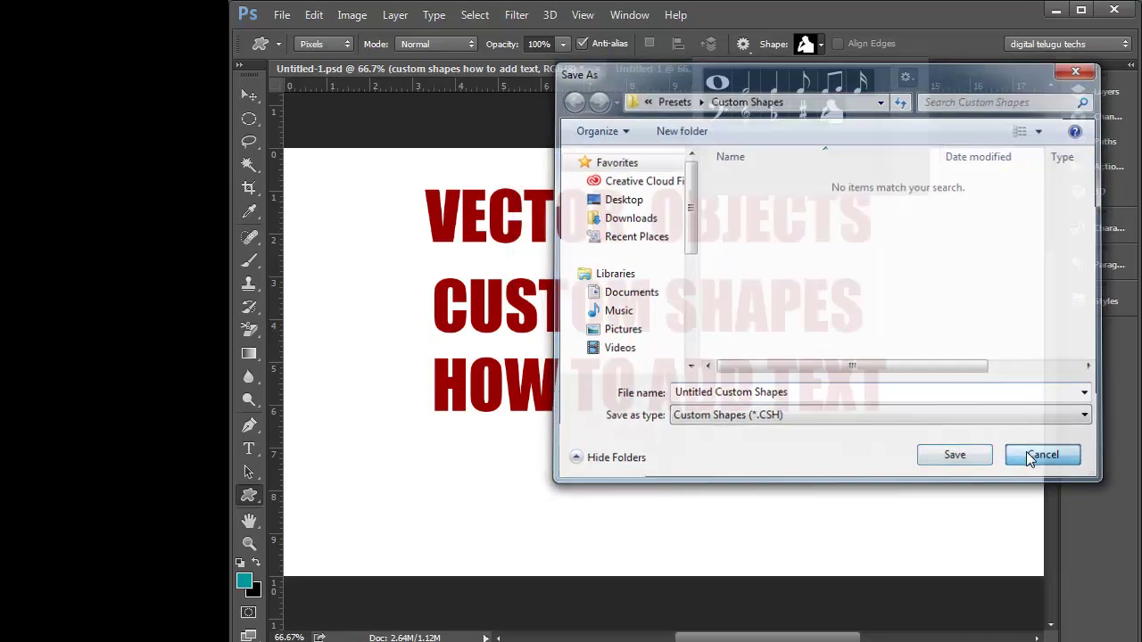
{"action": "left_click_drag", "start_coordinate": [880, 96], "coordinate": [887, 152]}
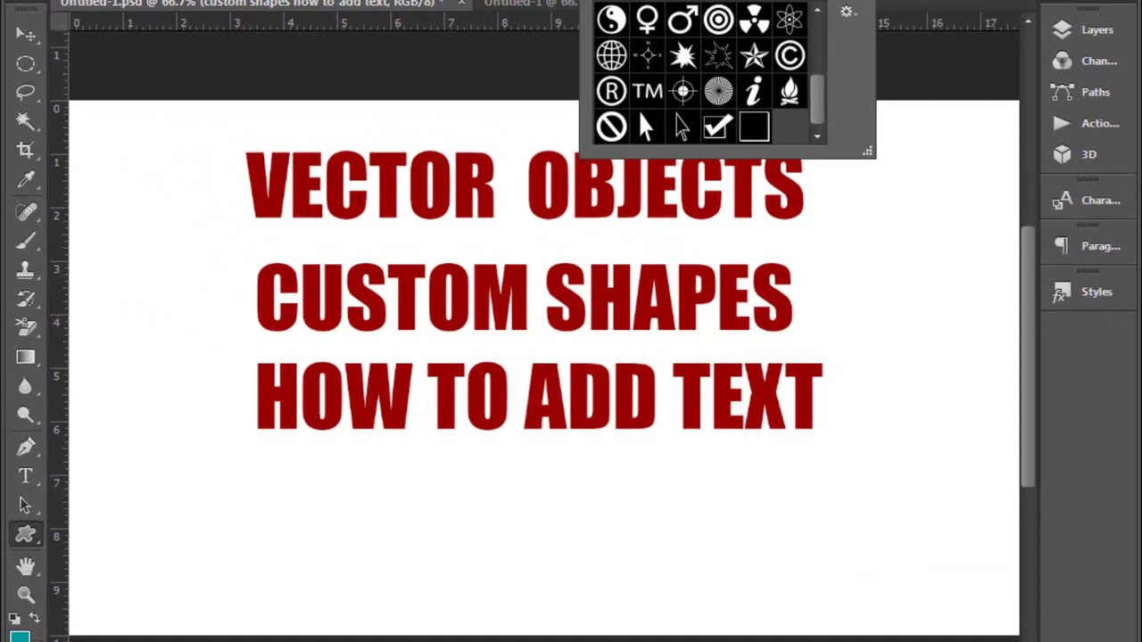
{"action": "left_click", "coordinate": [803, 42]}
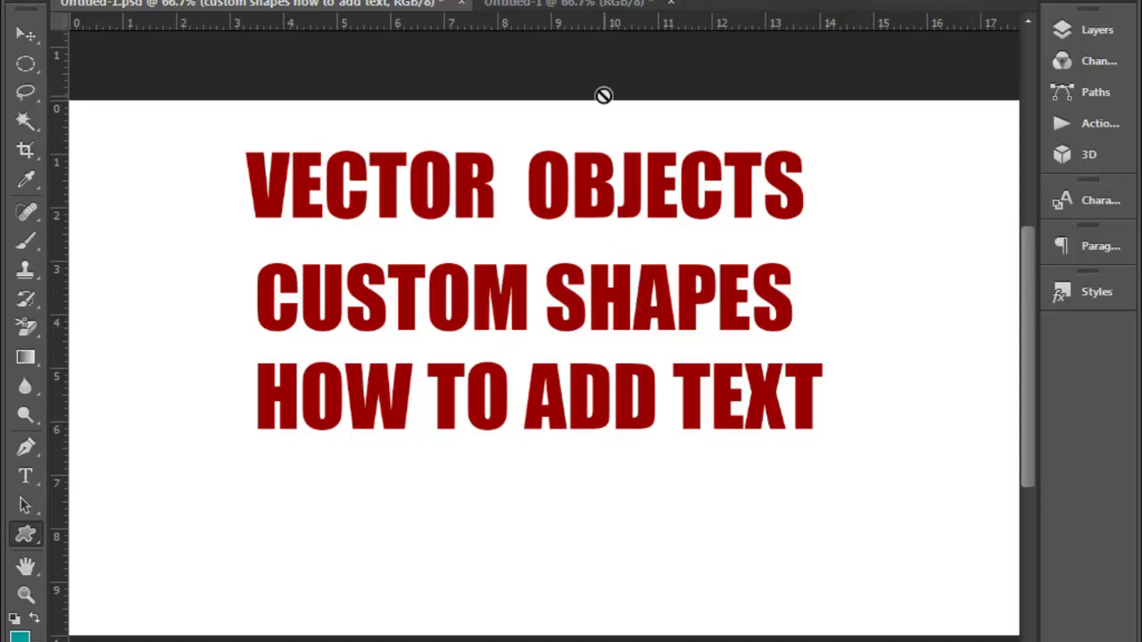
Switch to the blank Untitled-1 document, check the shape drawing mode, and start File > Open
{"action": "left_click", "coordinate": [562, 4]}
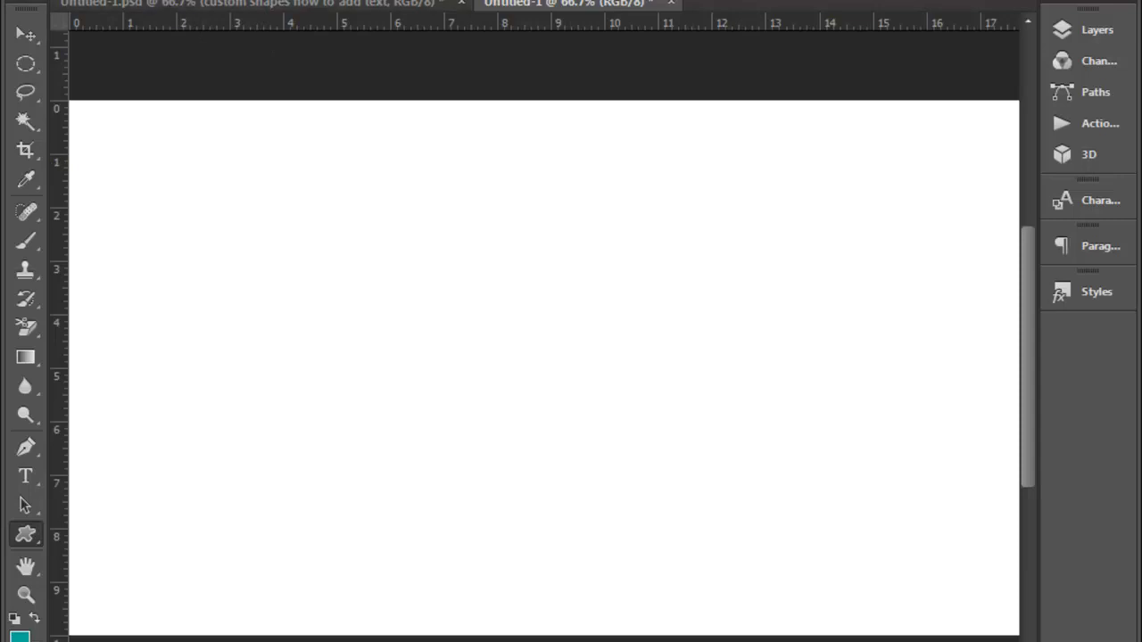
{"action": "left_click", "coordinate": [113, 2]}
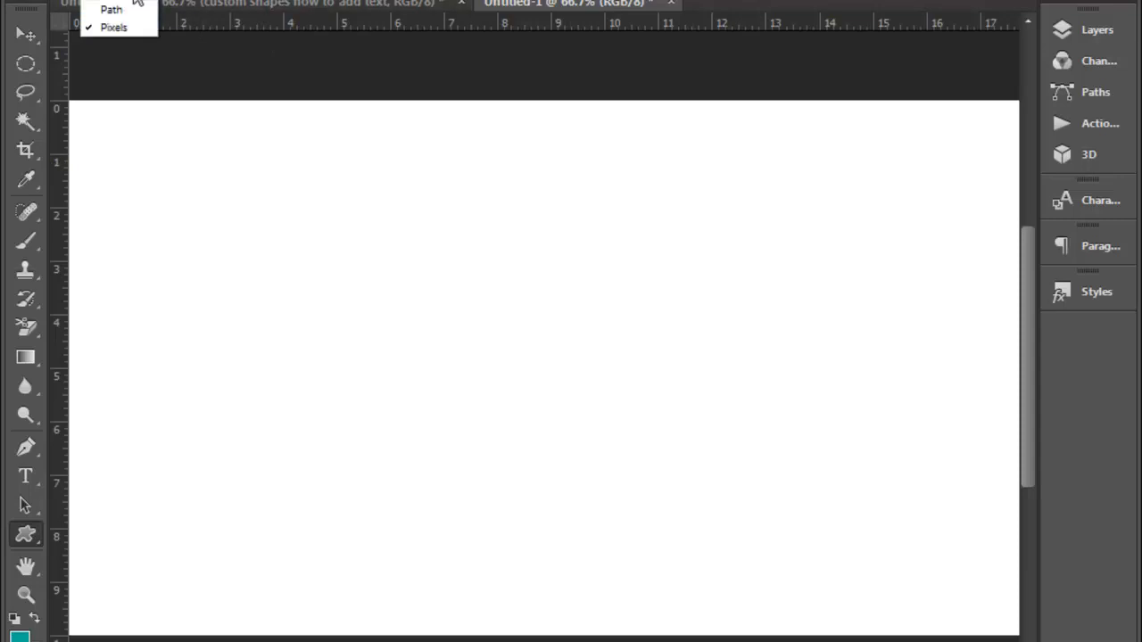
{"action": "left_click", "coordinate": [112, 8]}
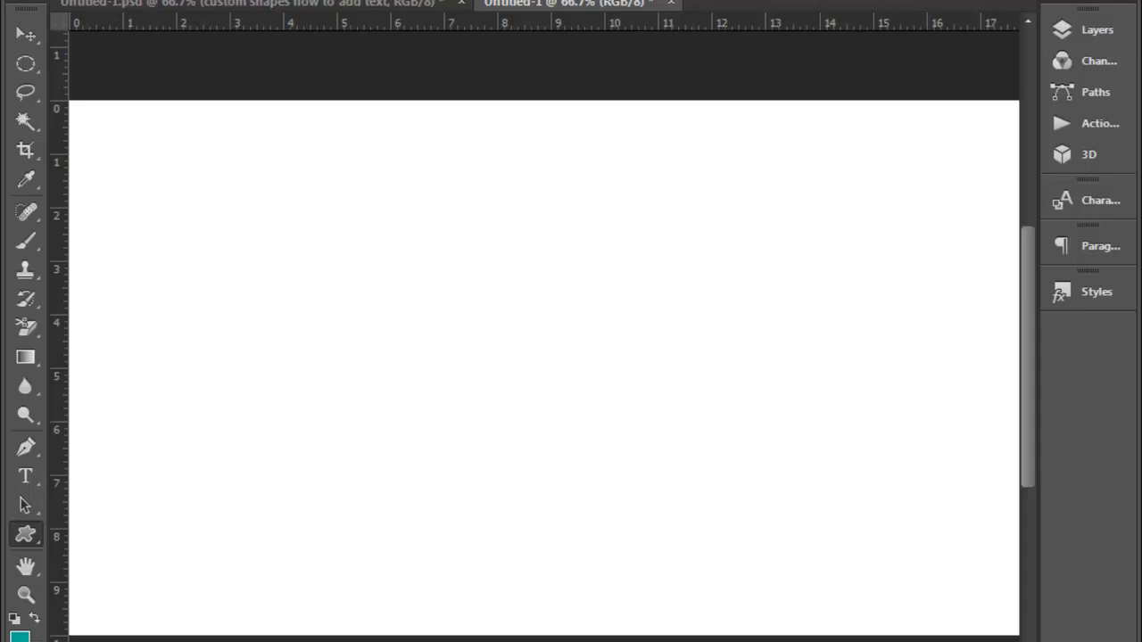
{"action": "key", "text": "alt+f"}
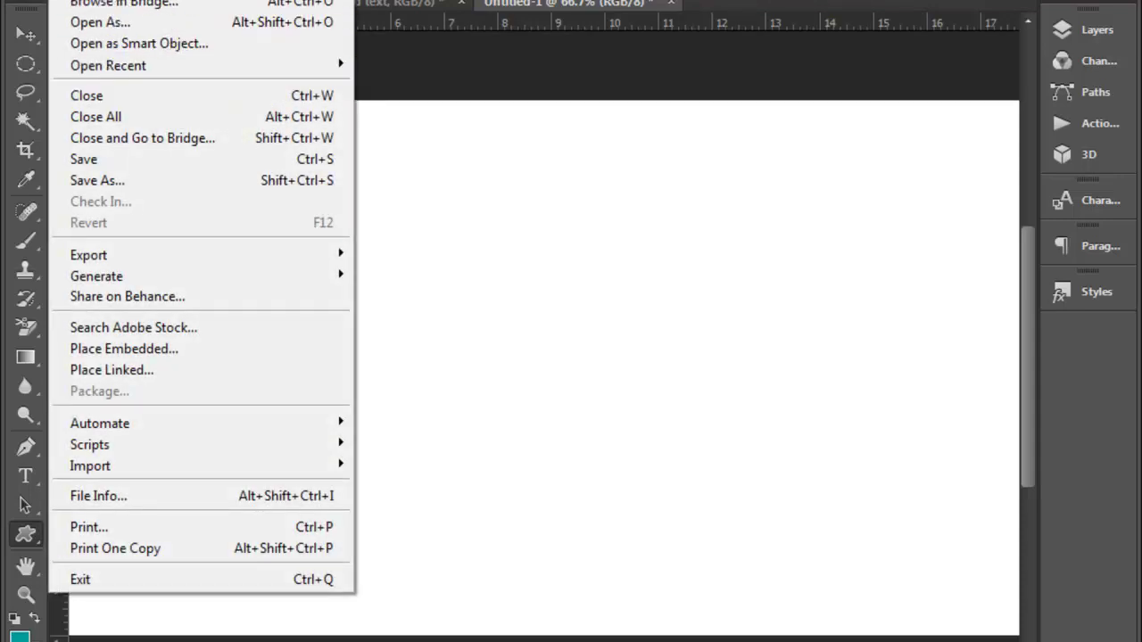
{"action": "left_click", "coordinate": [98, 0]}
Open the 04.png woman silhouette image
{"action": "mouse_move", "coordinate": [677, 89]}
{"action": "left_mouse_down"}
{"action": "mouse_move", "coordinate": [677, 102]}
{"action": "mouse_move", "coordinate": [676, 75]}
{"action": "left_mouse_up"}
{"action": "left_click", "coordinate": [268, 219]}
{"action": "left_click", "coordinate": [492, 418]}
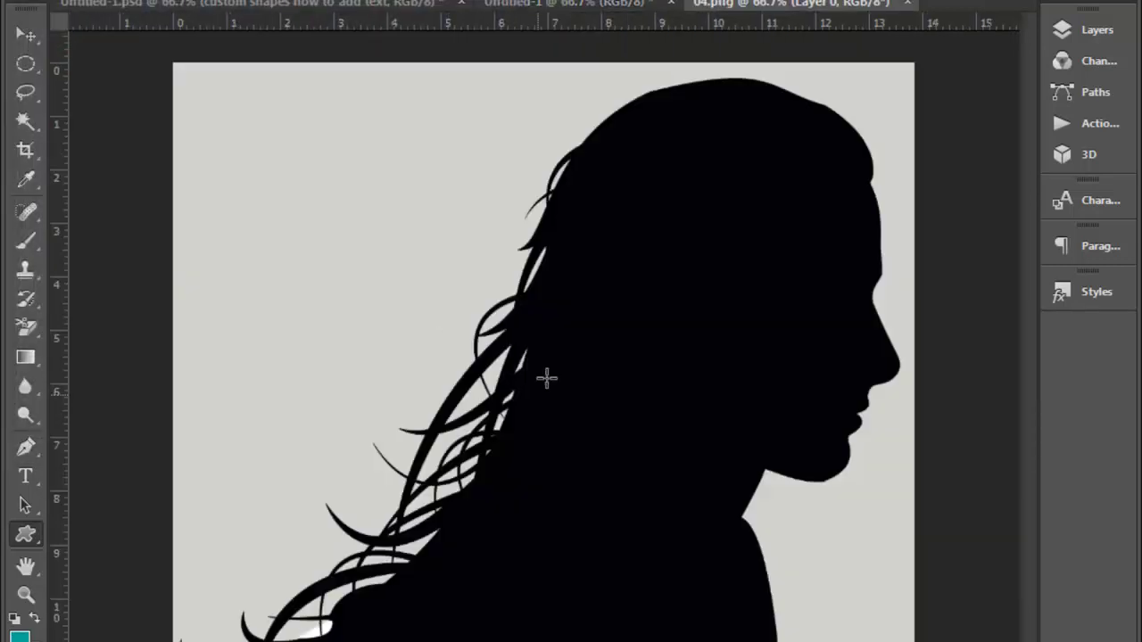
Select the light background with the Magic Wand, then invert to select the black silhouette
{"action": "left_click", "coordinate": [25, 93]}
{"action": "left_click", "coordinate": [26, 121]}
{"action": "left_click", "coordinate": [247, 176]}
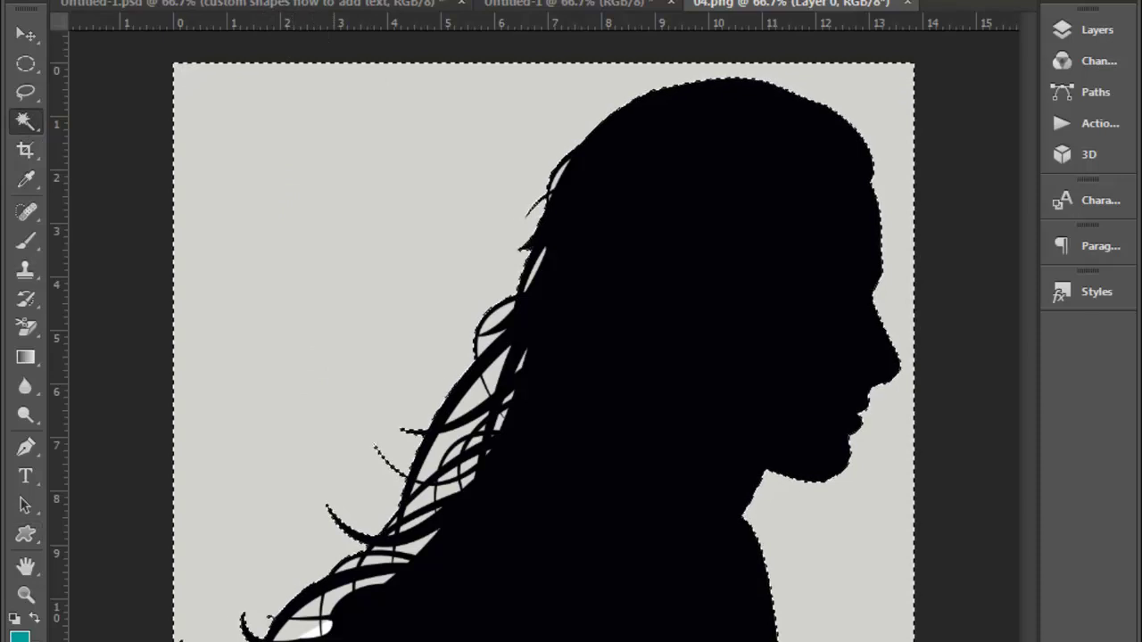
{"action": "left_click", "coordinate": [299, 0]}
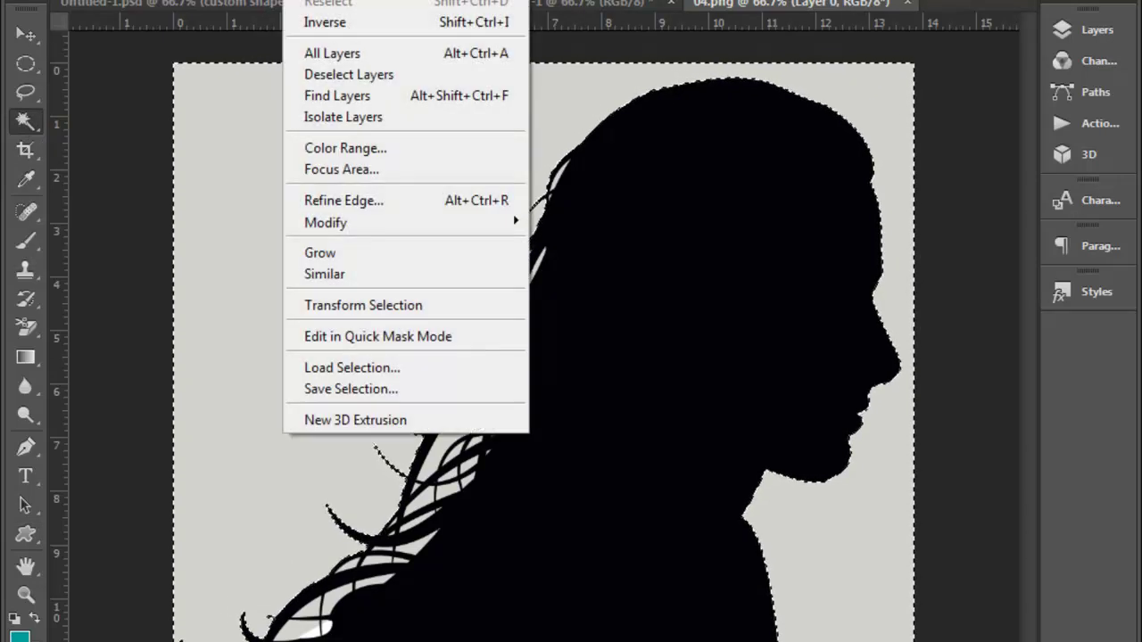
{"action": "left_click", "coordinate": [332, 23]}
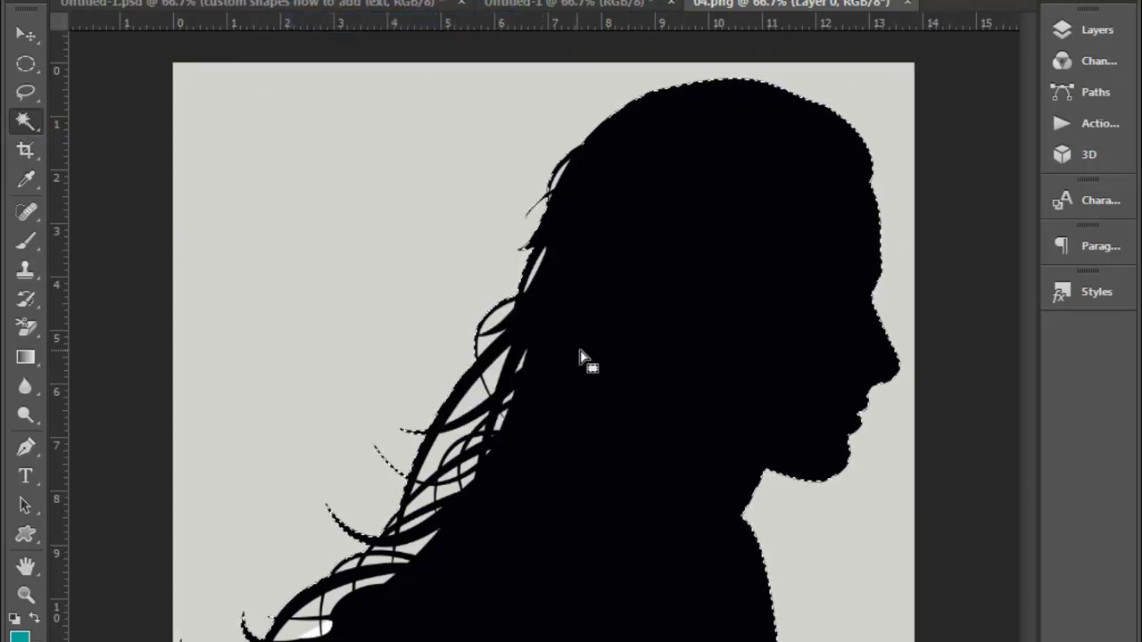
{"action": "left_click", "coordinate": [26, 92]}
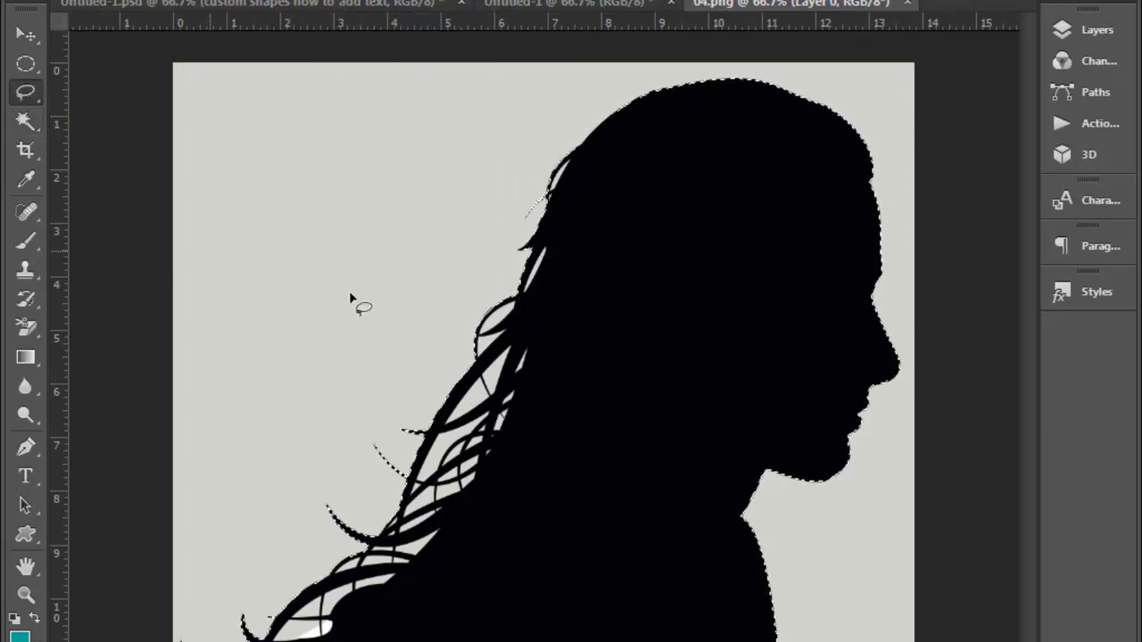
Convert the silhouette selection into a work path with 2.0 pixel tolerance
{"action": "right_click", "coordinate": [638, 346]}
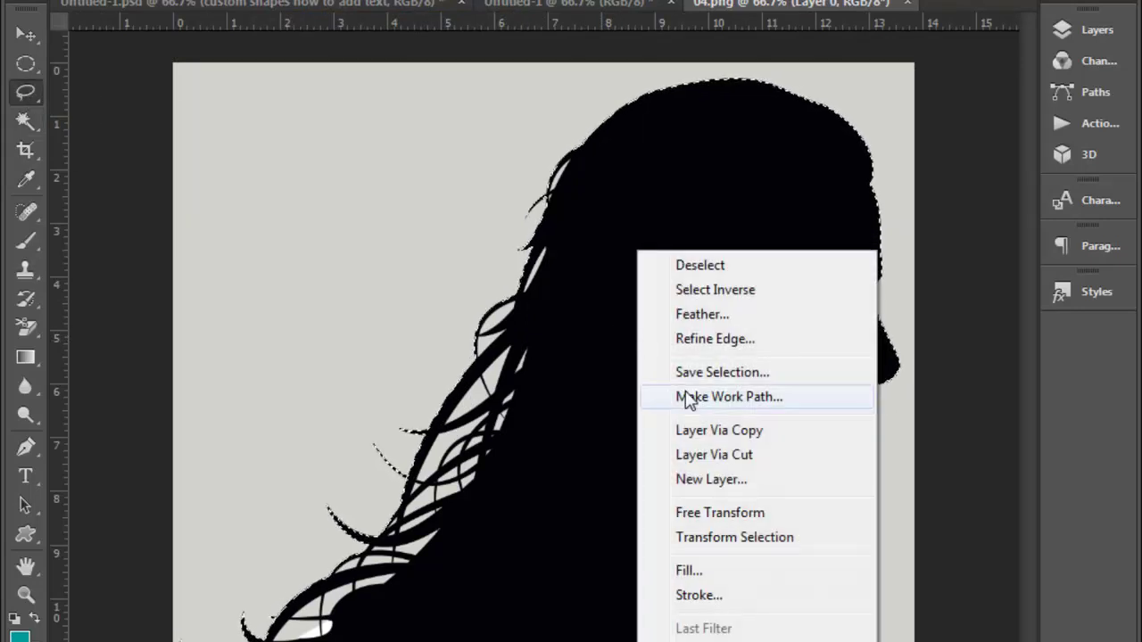
{"action": "left_click", "coordinate": [685, 397]}
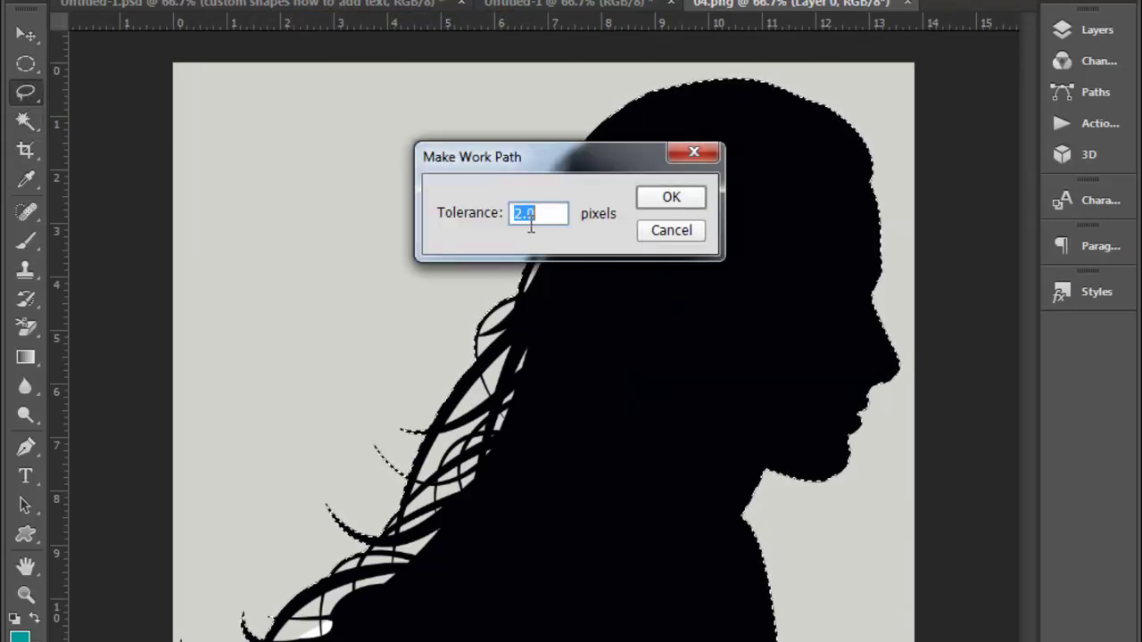
{"action": "left_click", "coordinate": [669, 195]}
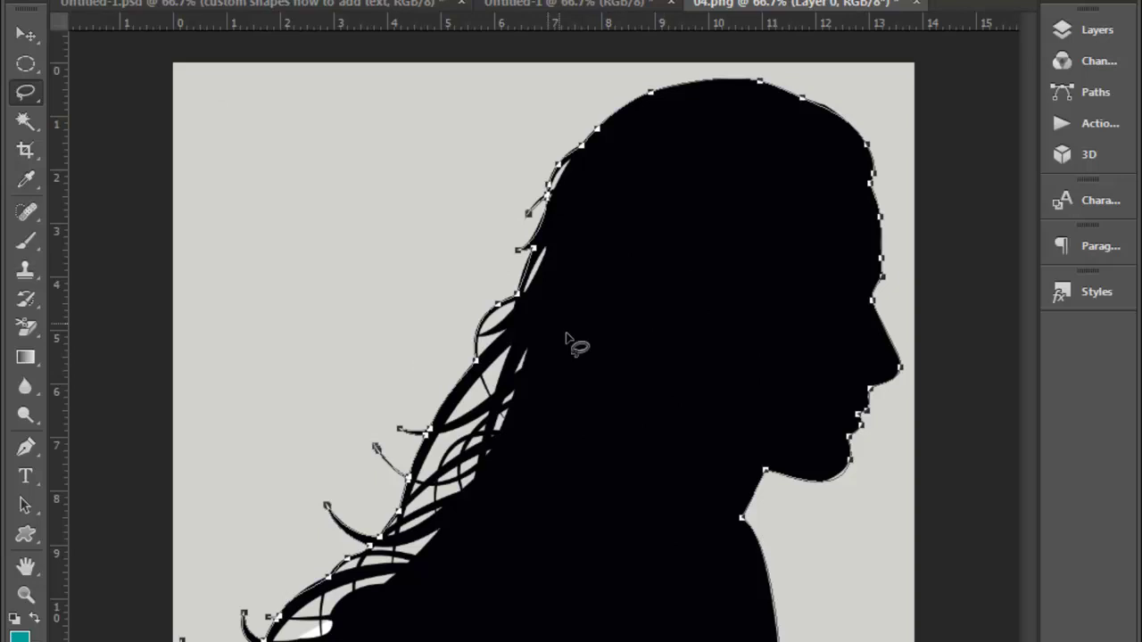
Define the silhouette path as a new custom shape named 'digitl'
{"action": "left_click", "coordinate": [143, 0]}
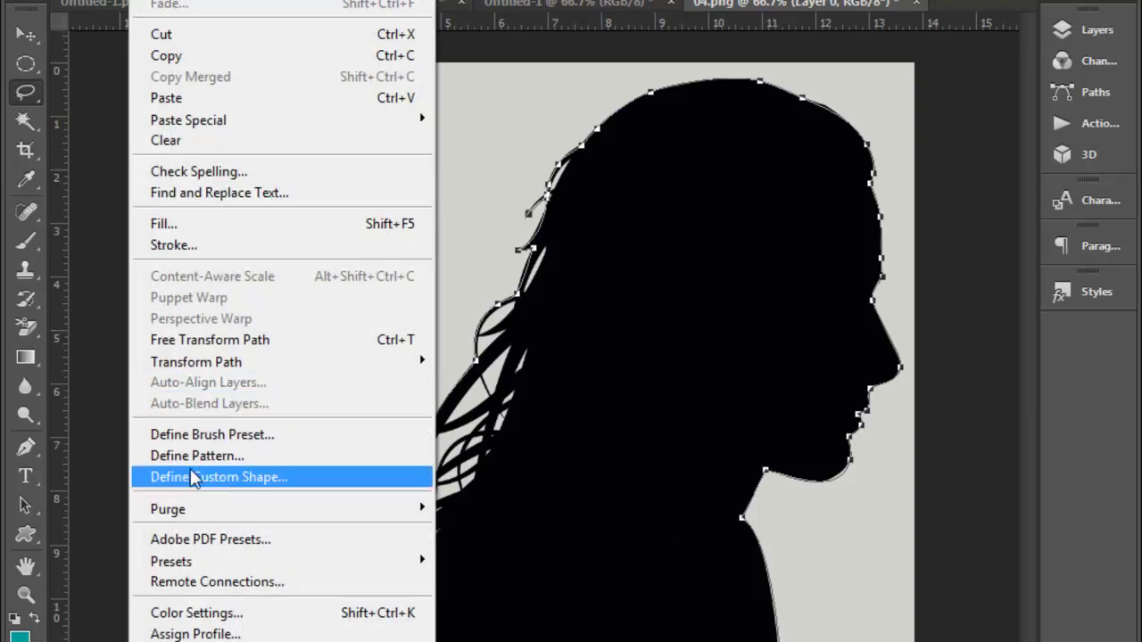
{"action": "left_click", "coordinate": [215, 482]}
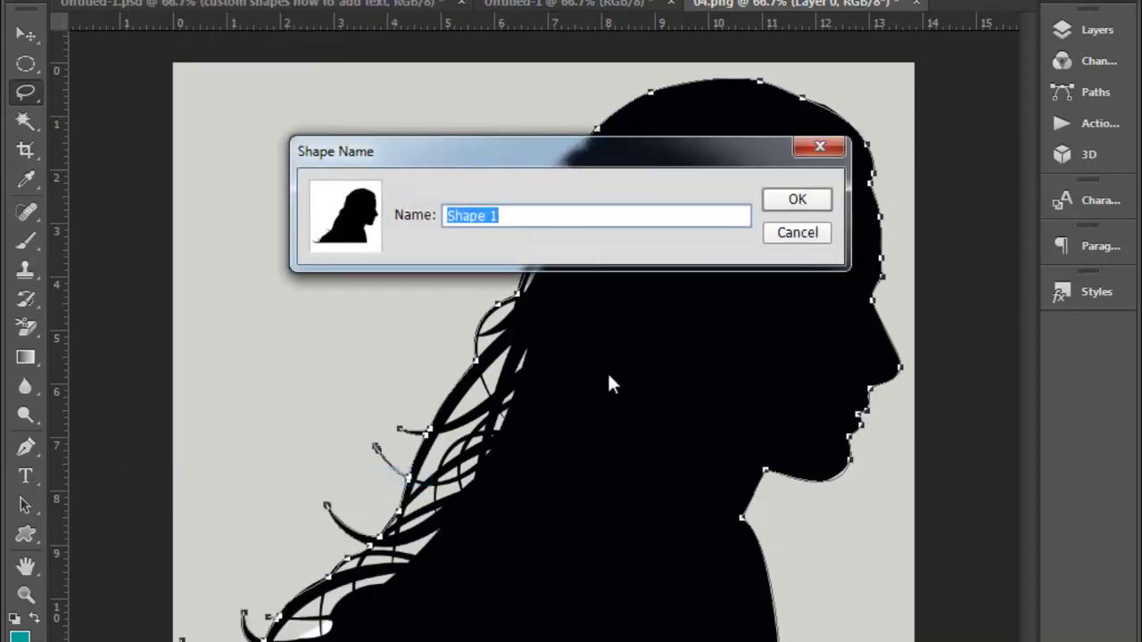
{"action": "type", "text": "digit"}
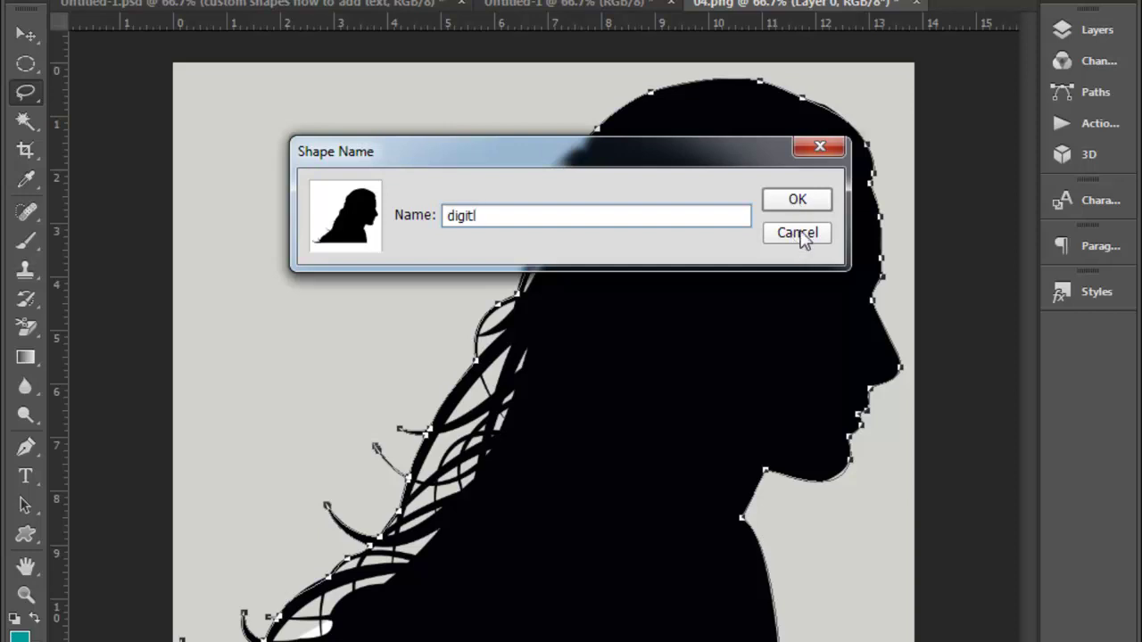
{"action": "left_click", "coordinate": [801, 202]}
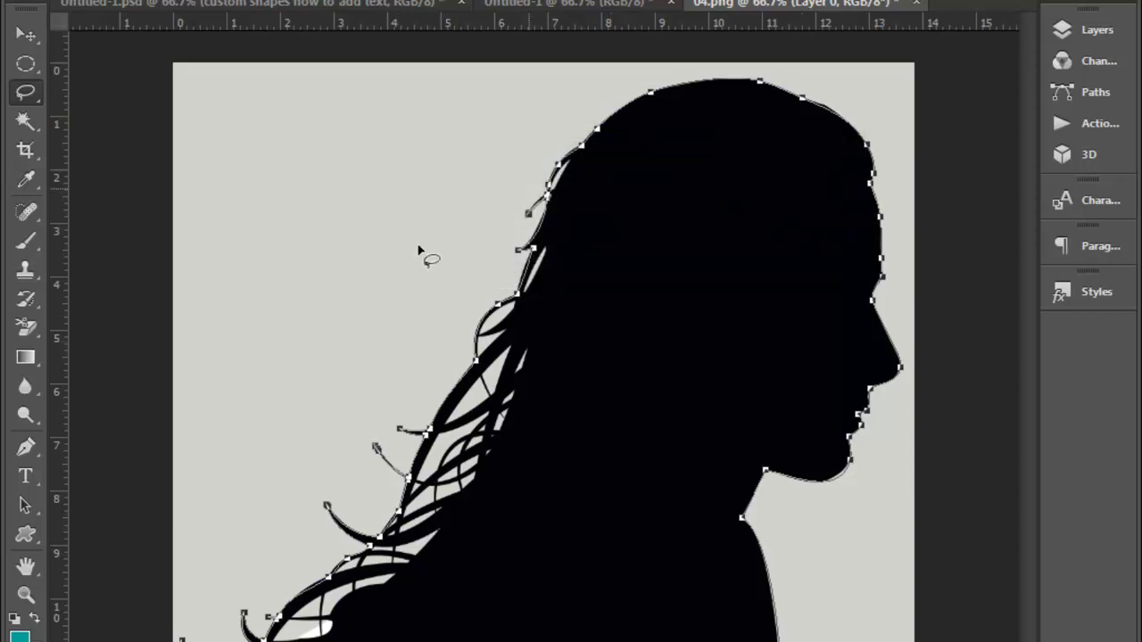
On Untitled-1, choose the woman silhouette as the custom shape in Shape mode
{"action": "left_click", "coordinate": [560, 3]}
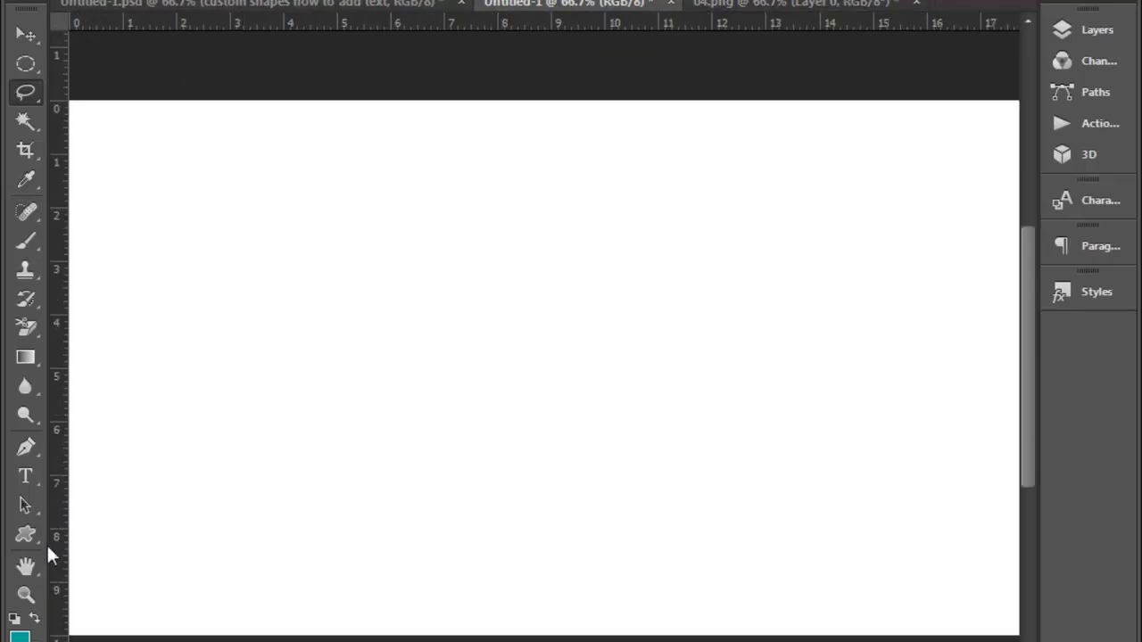
{"action": "left_click", "coordinate": [25, 532]}
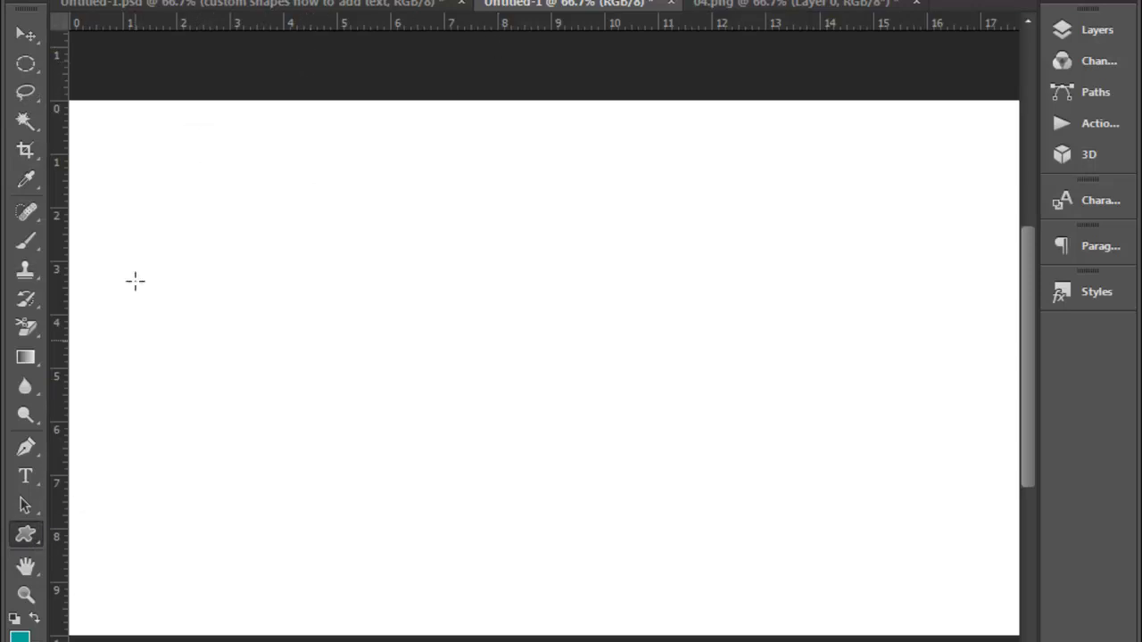
{"action": "left_click", "coordinate": [120, 1]}
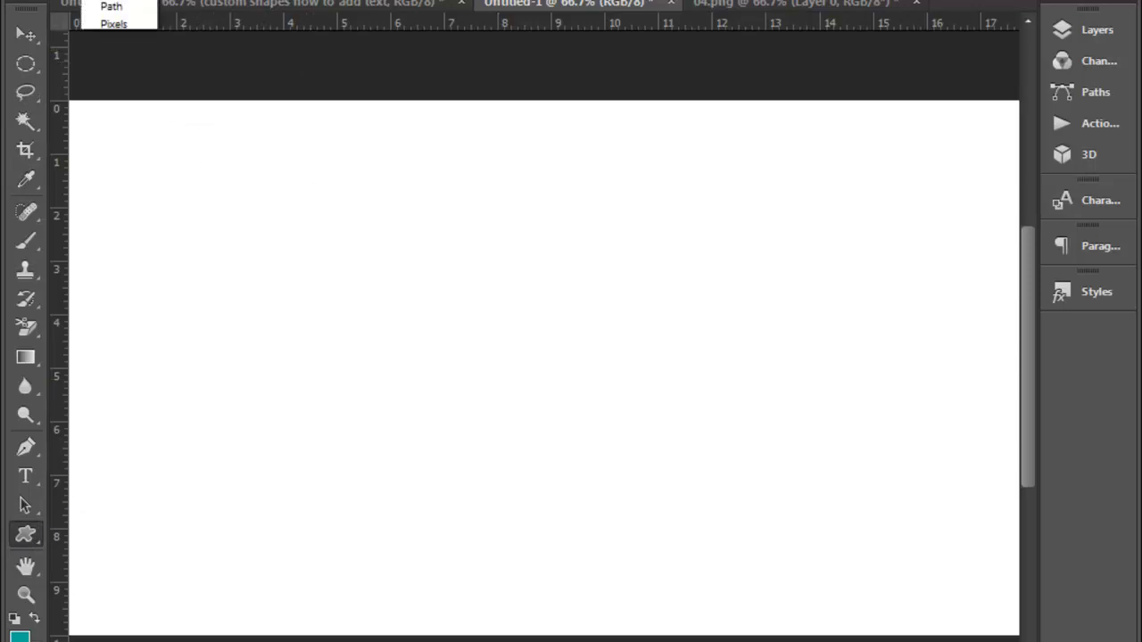
{"action": "left_click", "coordinate": [129, 10]}
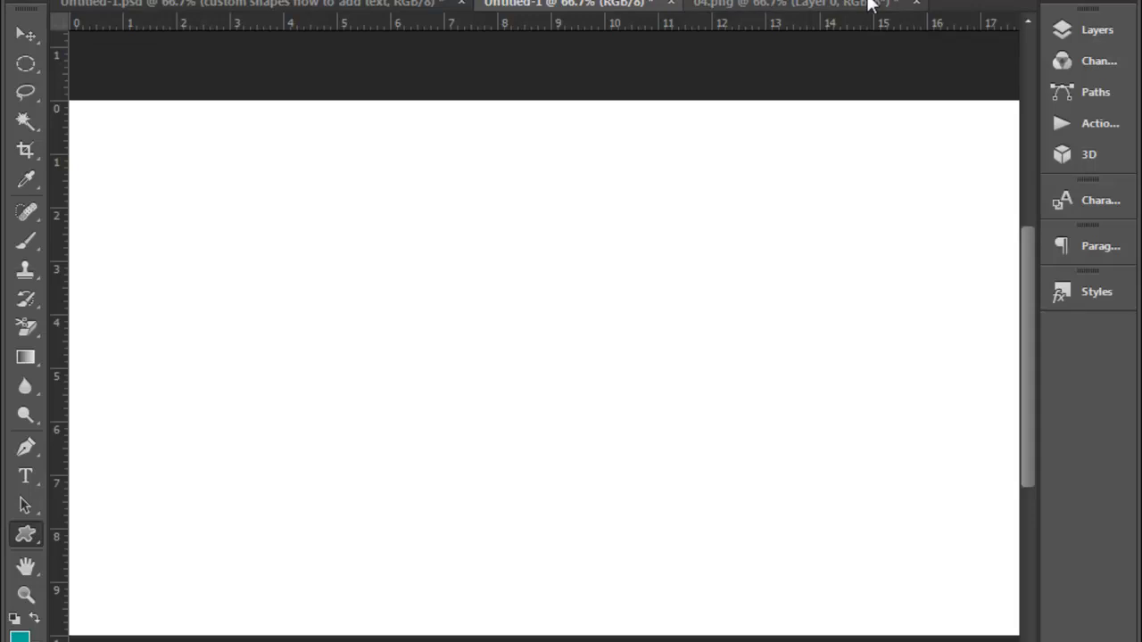
{"action": "left_click", "coordinate": [727, 0]}
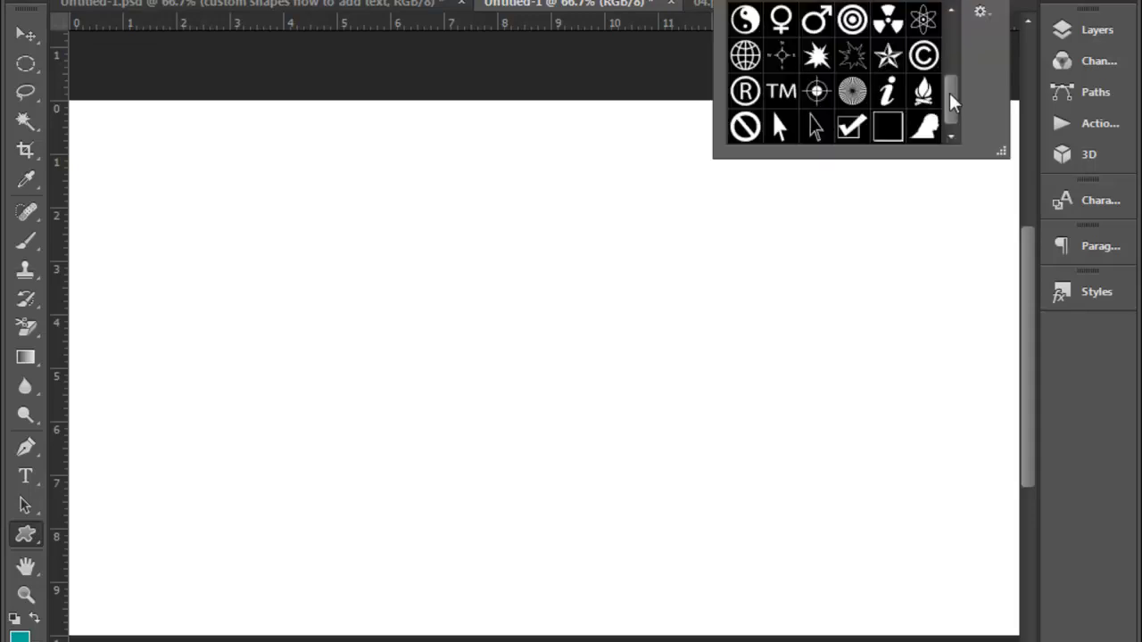
{"action": "left_click", "coordinate": [925, 129]}
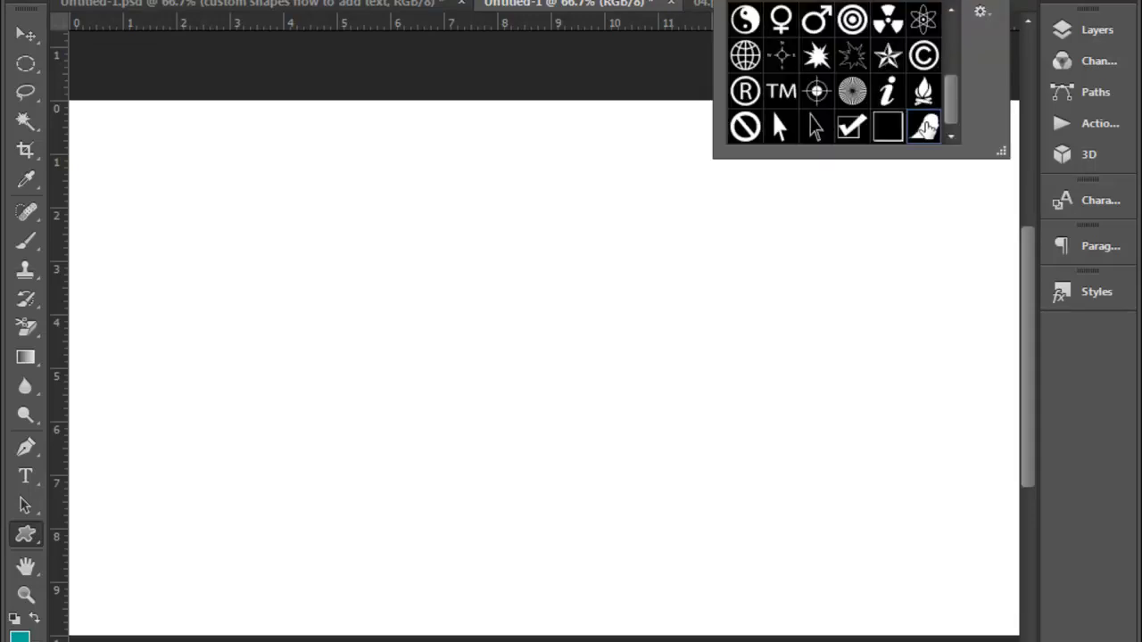
Set the custom shape list to Text Only so shapes show by name
{"action": "left_click", "coordinate": [981, 12]}
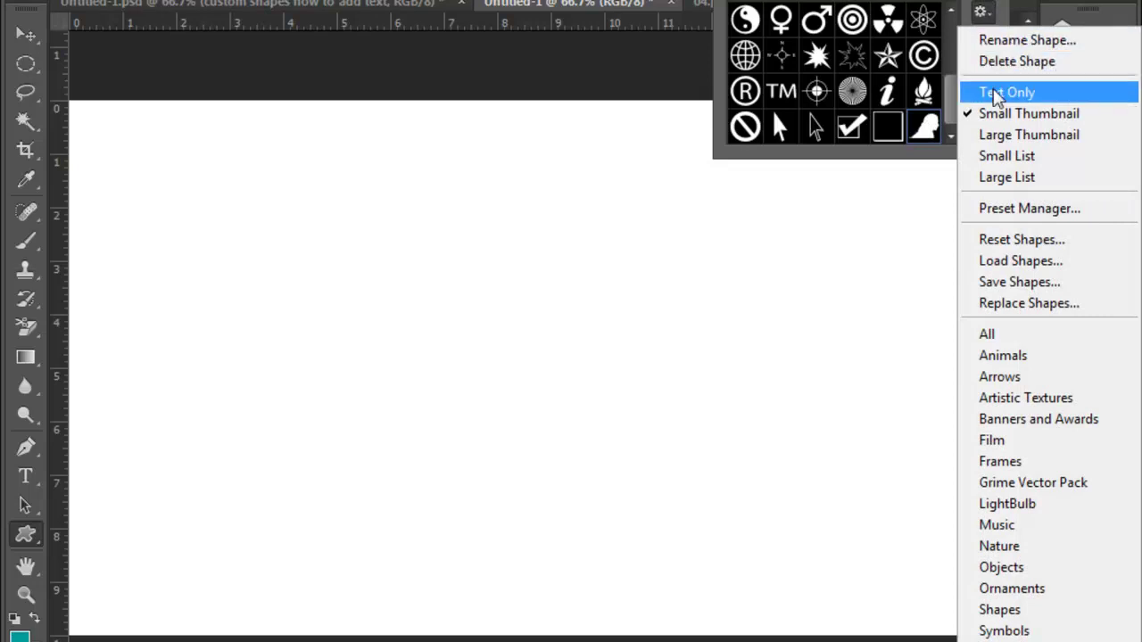
{"action": "left_click", "coordinate": [990, 92]}
{"action": "left_click_drag", "start_coordinate": [948, 32], "coordinate": [954, 123]}
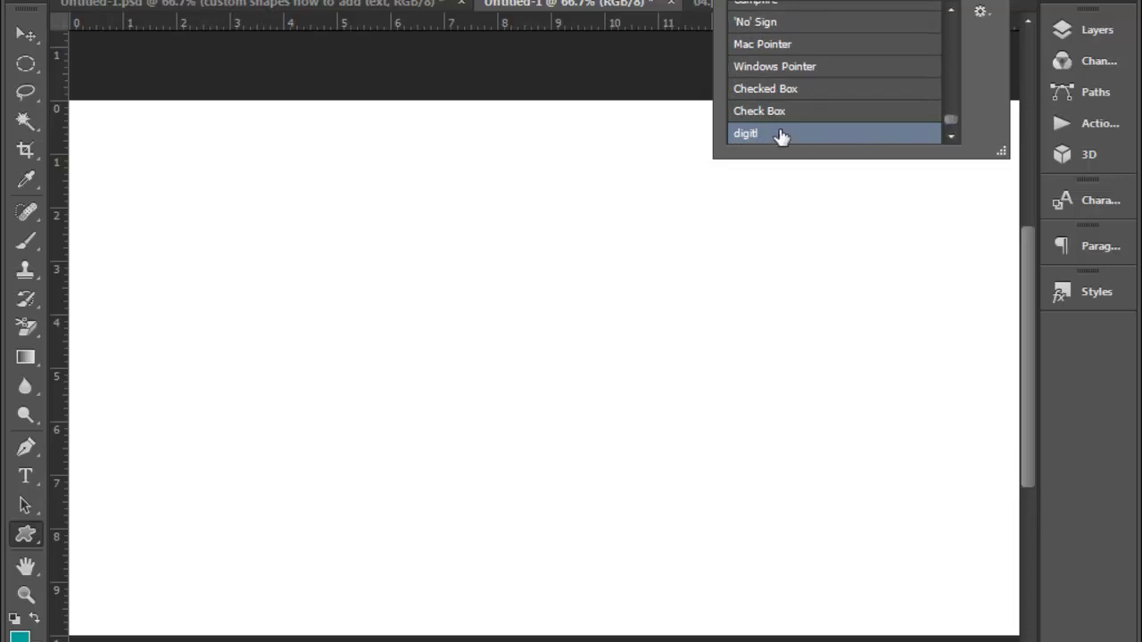
{"action": "left_click", "coordinate": [980, 13]}
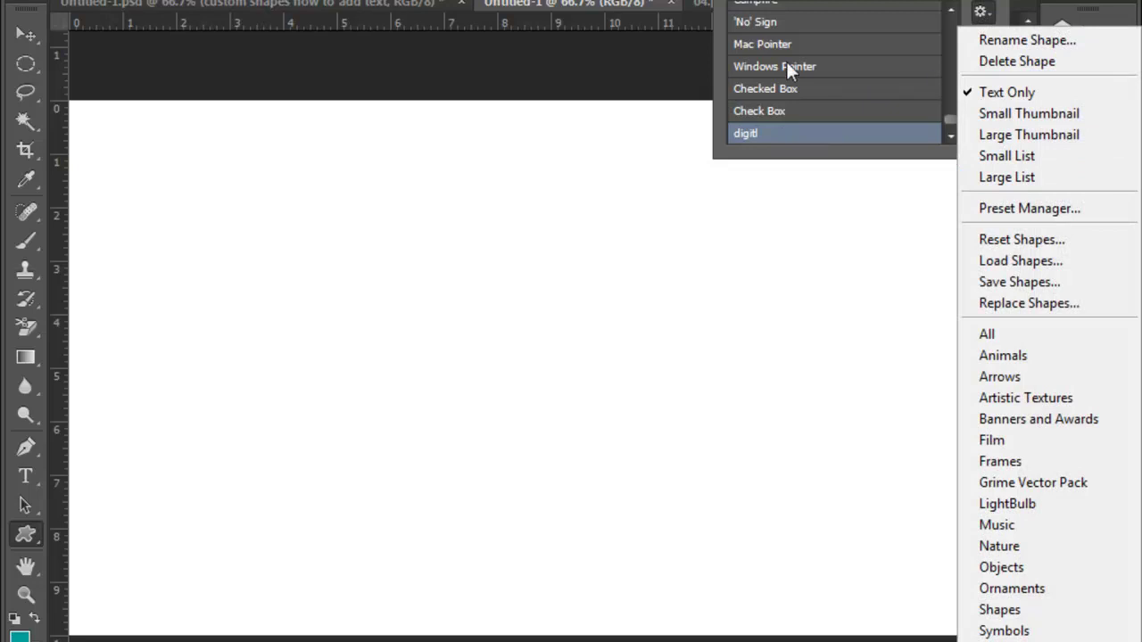
{"action": "left_click", "coordinate": [742, 132]}
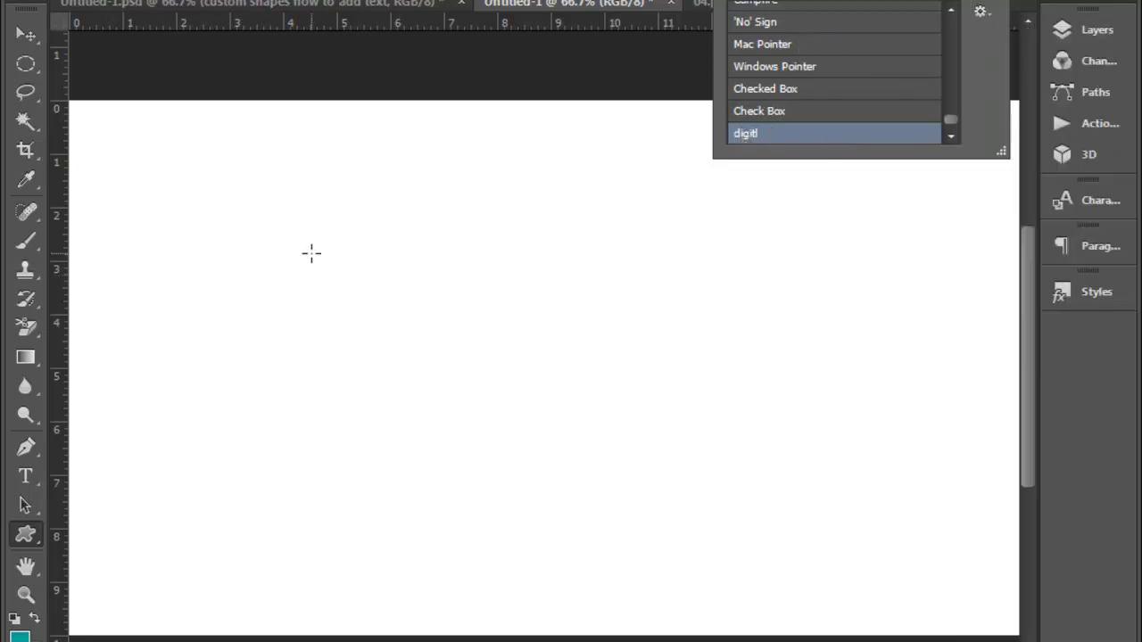
Draw three green woman silhouettes across the canvas, left, middle and right
{"action": "left_click", "coordinate": [176, 183]}
{"action": "left_click_drag", "start_coordinate": [176, 183], "coordinate": [364, 445]}
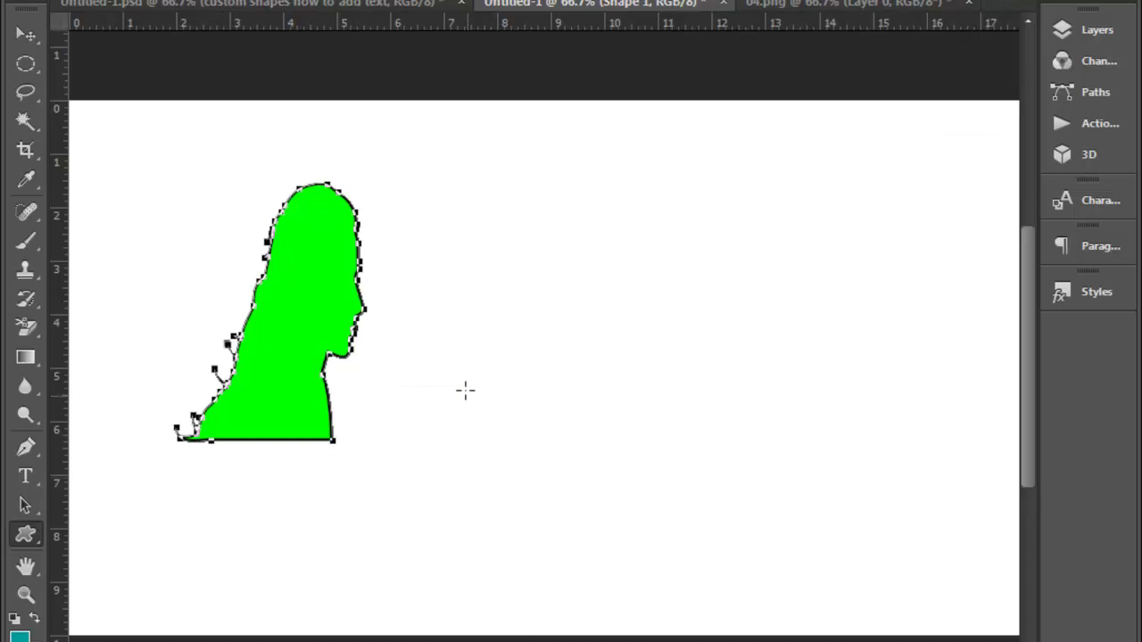
{"action": "left_click_drag", "start_coordinate": [454, 277], "coordinate": [645, 448]}
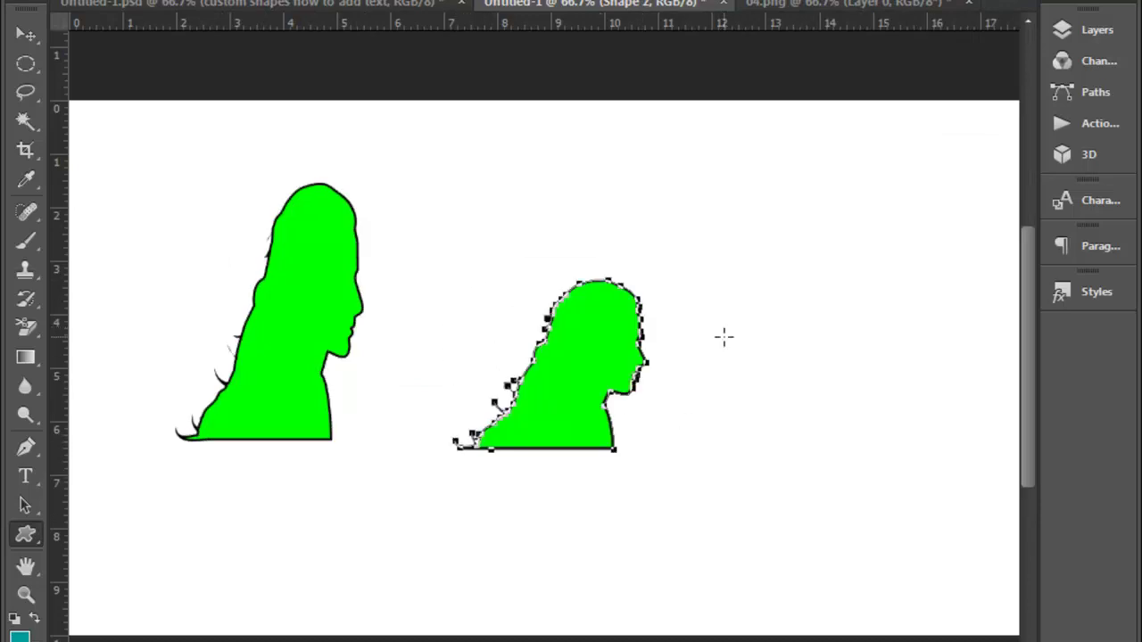
{"action": "left_click_drag", "start_coordinate": [693, 282], "coordinate": [920, 540]}
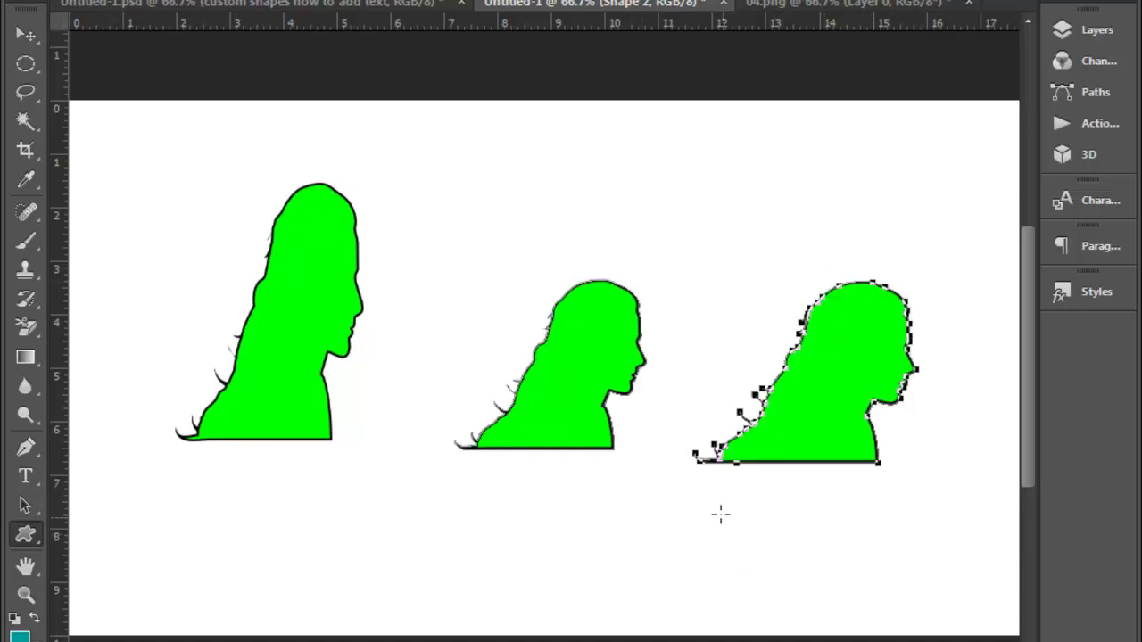
Rearrange the silhouettes with the Move tool, then delete them all from the canvas
{"action": "left_click", "coordinate": [25, 34]}
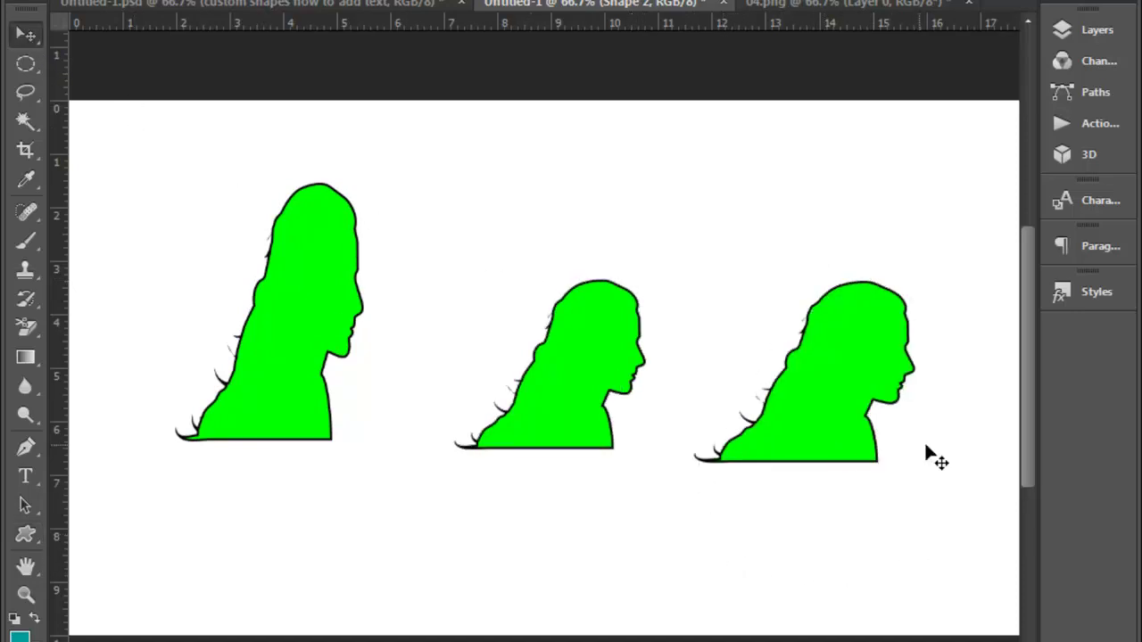
{"action": "left_click_drag", "start_coordinate": [870, 415], "coordinate": [804, 377]}
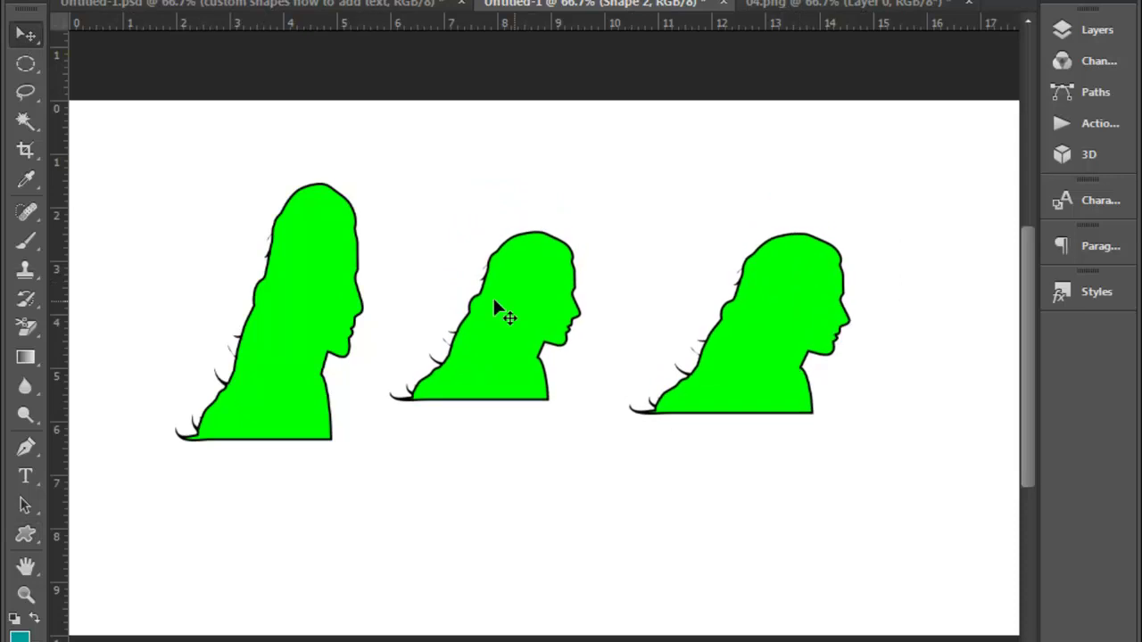
{"action": "left_click_drag", "start_coordinate": [332, 323], "coordinate": [205, 296]}
{"action": "key", "text": "Delete"}
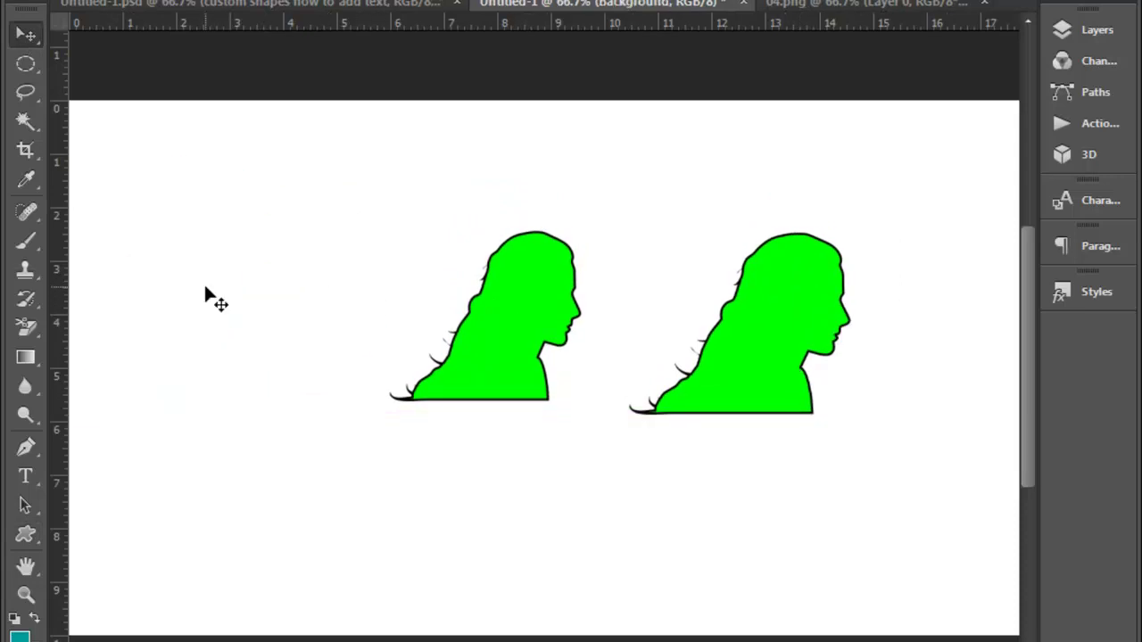
{"action": "left_click_drag", "start_coordinate": [517, 342], "coordinate": [251, 339]}
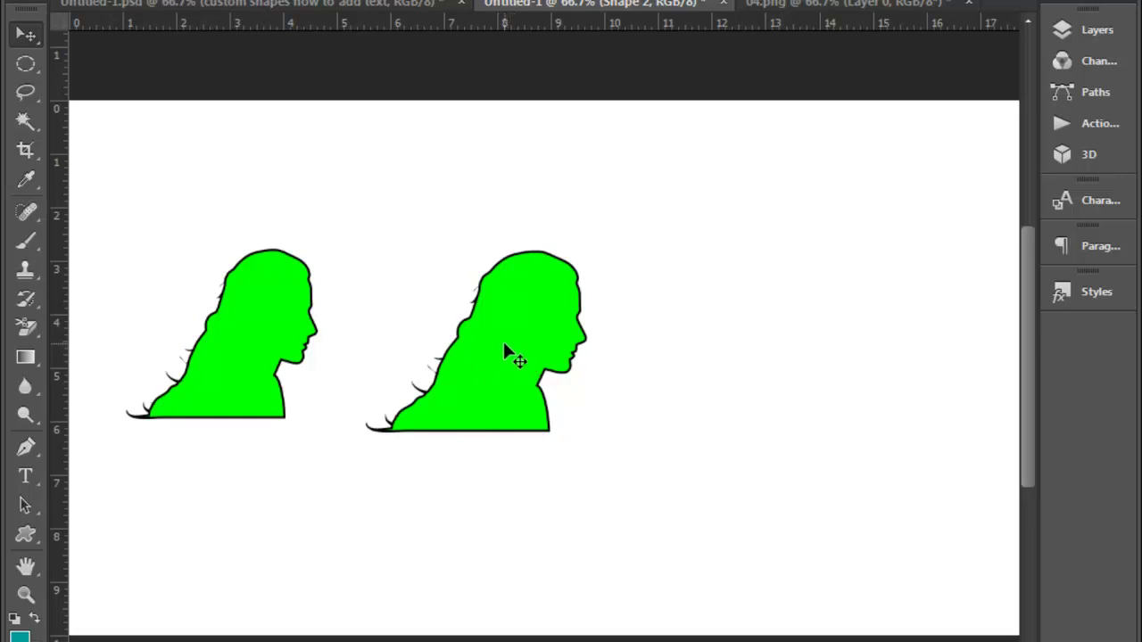
{"action": "mouse_move", "coordinate": [509, 345]}
{"action": "left_mouse_down"}
{"action": "mouse_move", "coordinate": [519, 390]}
{"action": "mouse_move", "coordinate": [490, 421]}
{"action": "mouse_move", "coordinate": [493, 348]}
{"action": "left_mouse_up"}
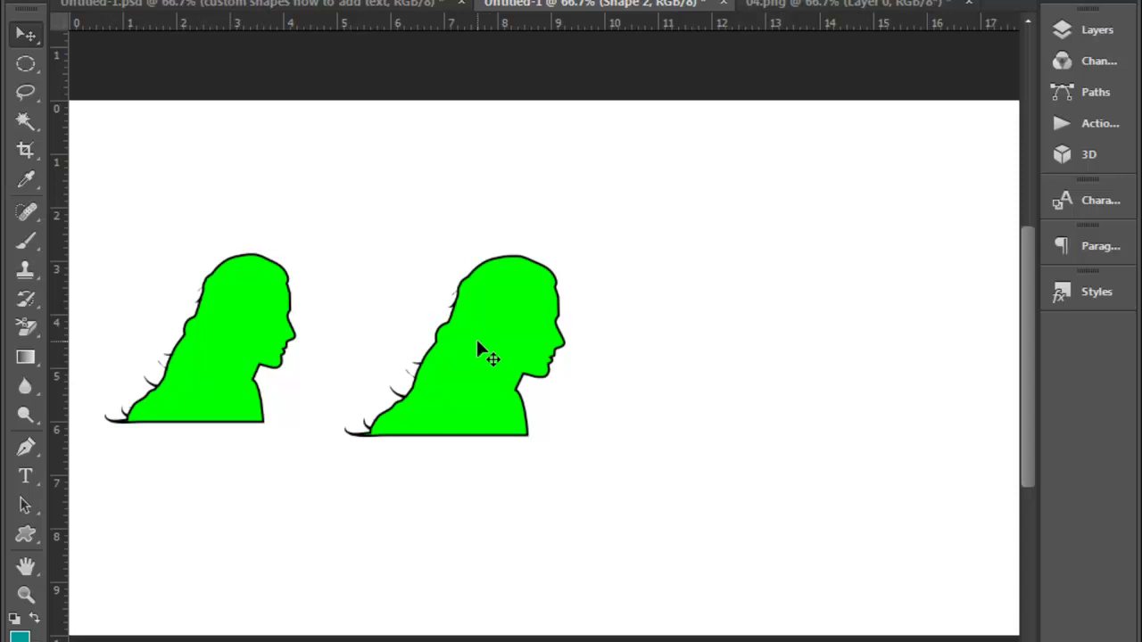
{"action": "mouse_move", "coordinate": [496, 335]}
{"action": "left_mouse_down"}
{"action": "mouse_move", "coordinate": [495, 254]}
{"action": "mouse_move", "coordinate": [473, 362]}
{"action": "mouse_move", "coordinate": [497, 332]}
{"action": "left_mouse_up"}
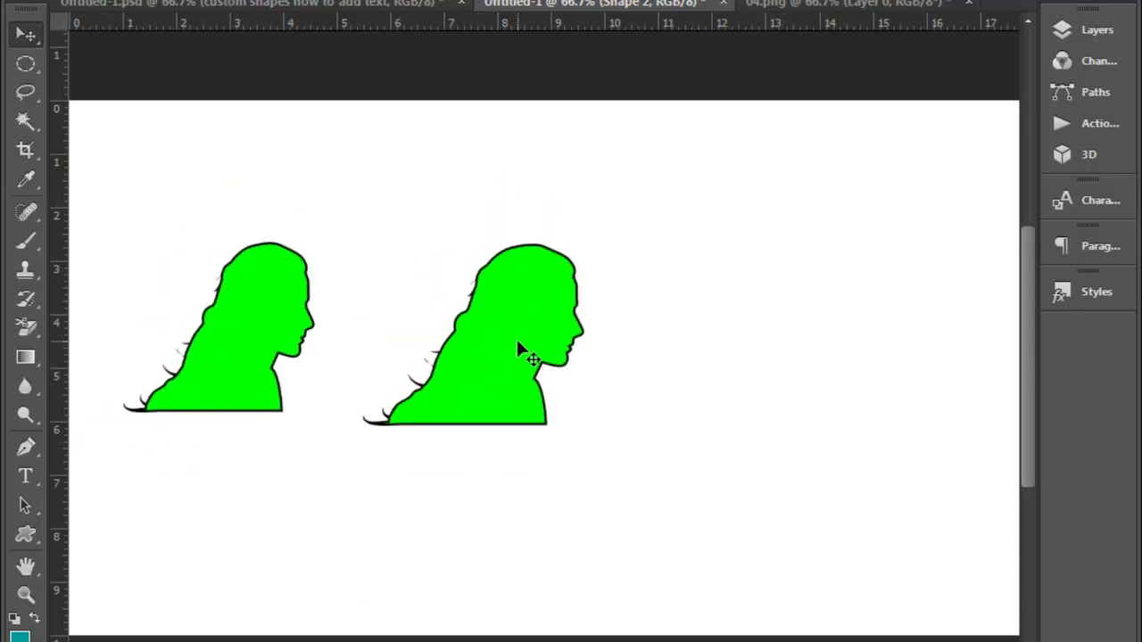
{"action": "key", "text": "Delete"}
Set the custom shape list back to Small Thumbnail view
{"action": "left_click", "coordinate": [33, 532]}
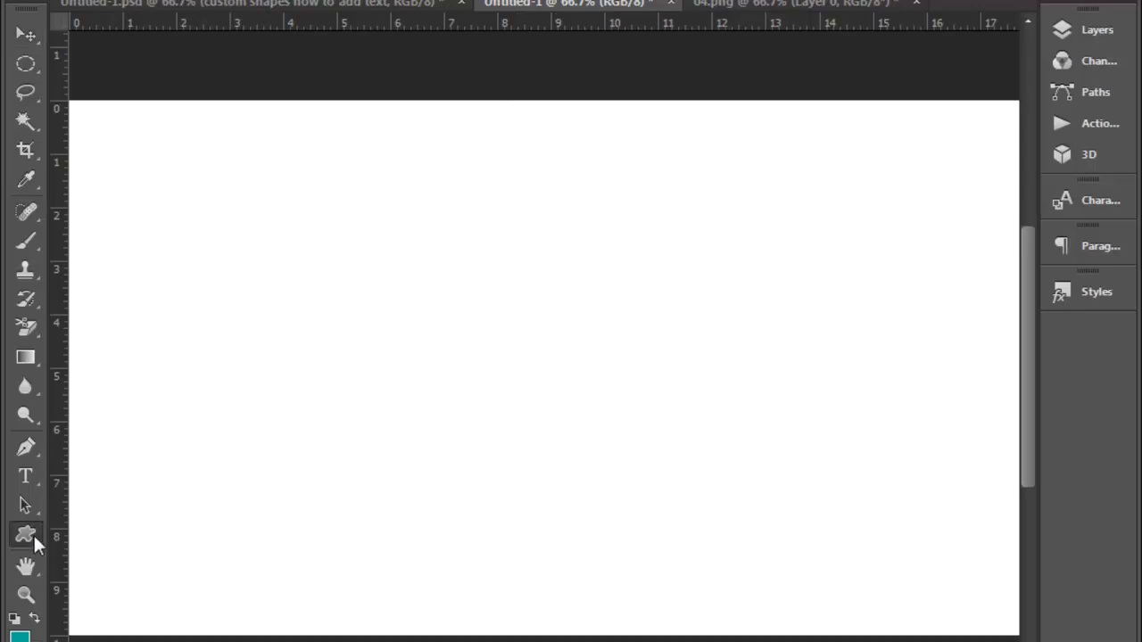
{"action": "left_click", "coordinate": [741, 2]}
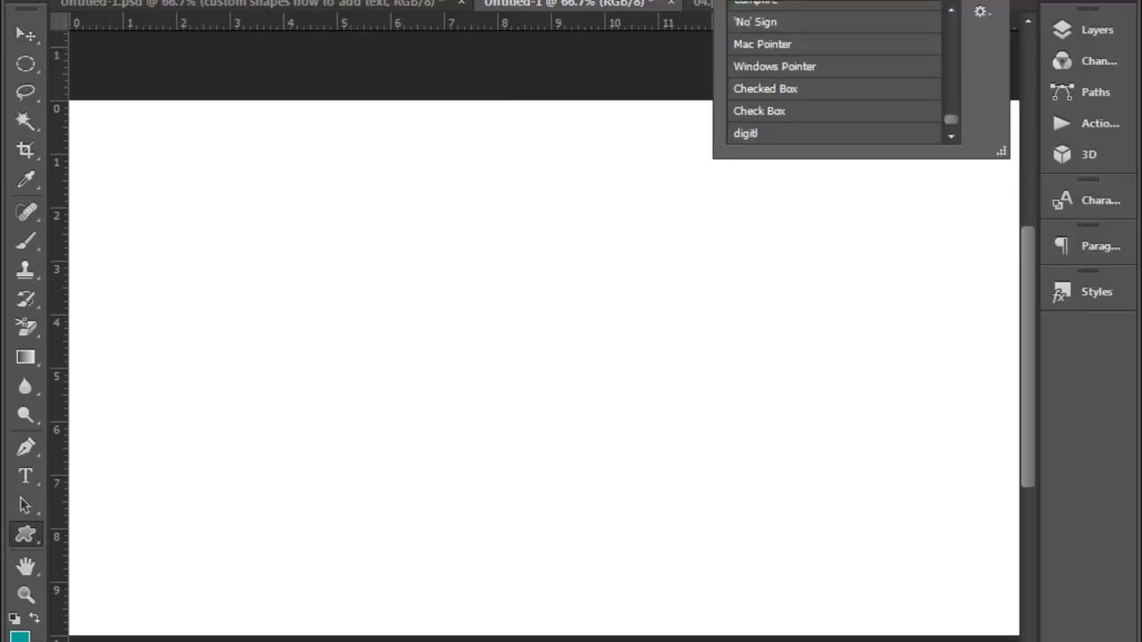
{"action": "left_click", "coordinate": [980, 12]}
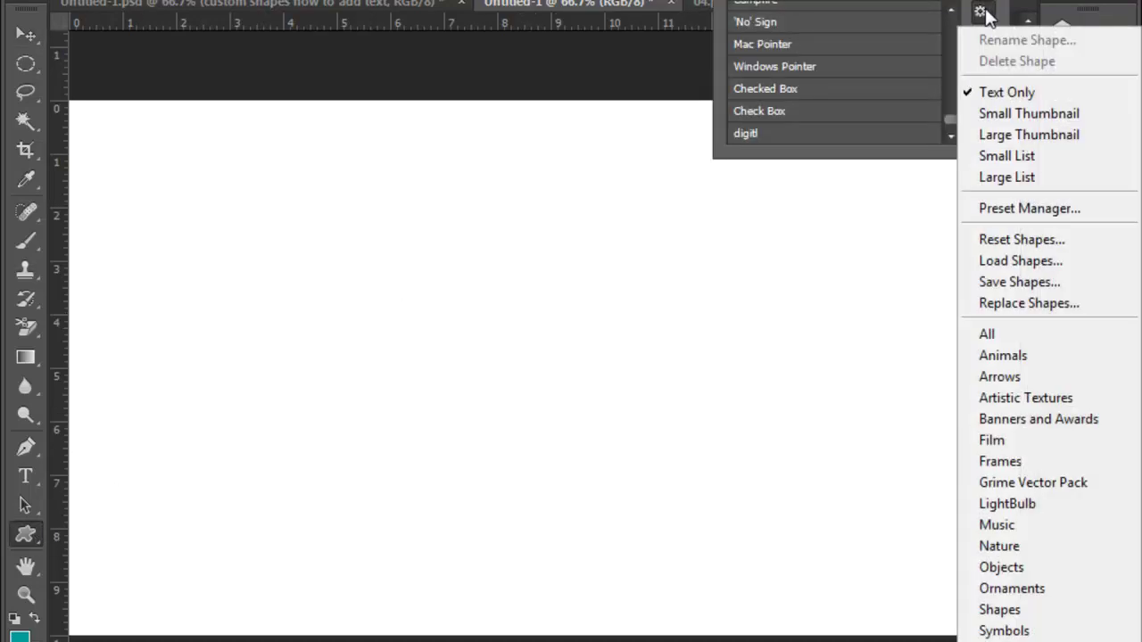
{"action": "left_click", "coordinate": [1025, 108]}
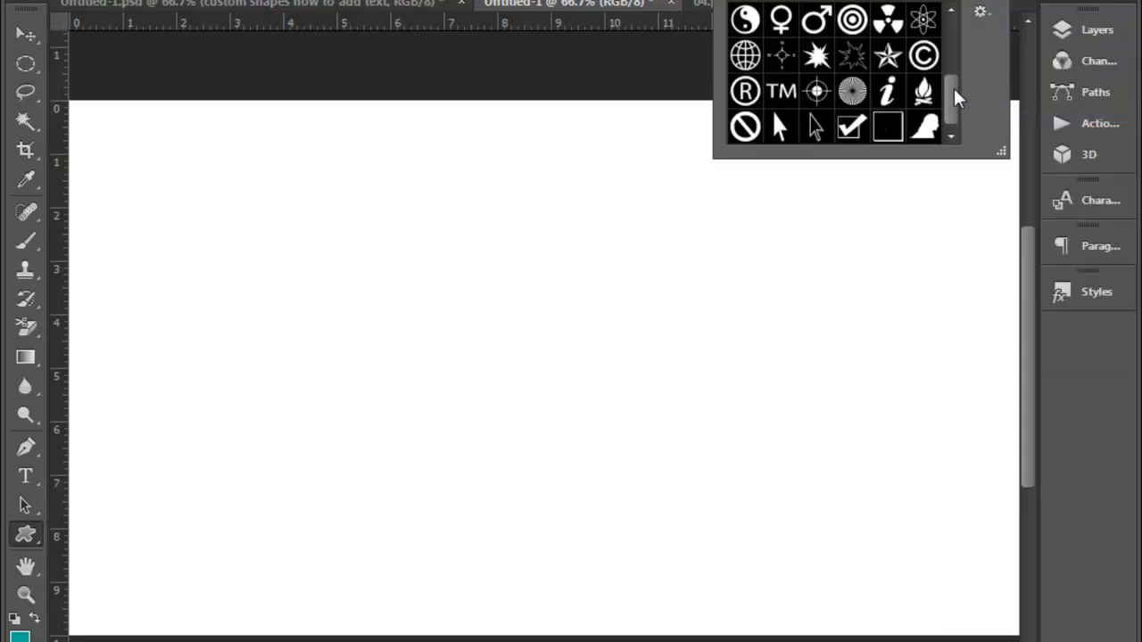
Save the current shape set with Save Shapes… to the Desktop as digital.CSH
{"action": "left_click", "coordinate": [980, 12]}
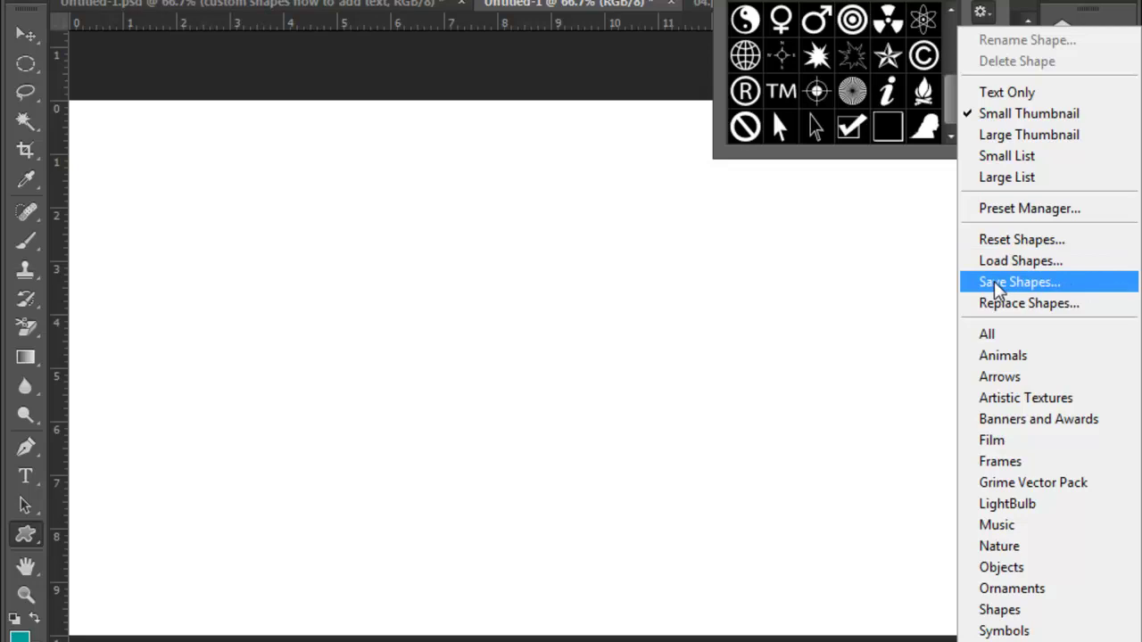
{"action": "left_click", "coordinate": [996, 286]}
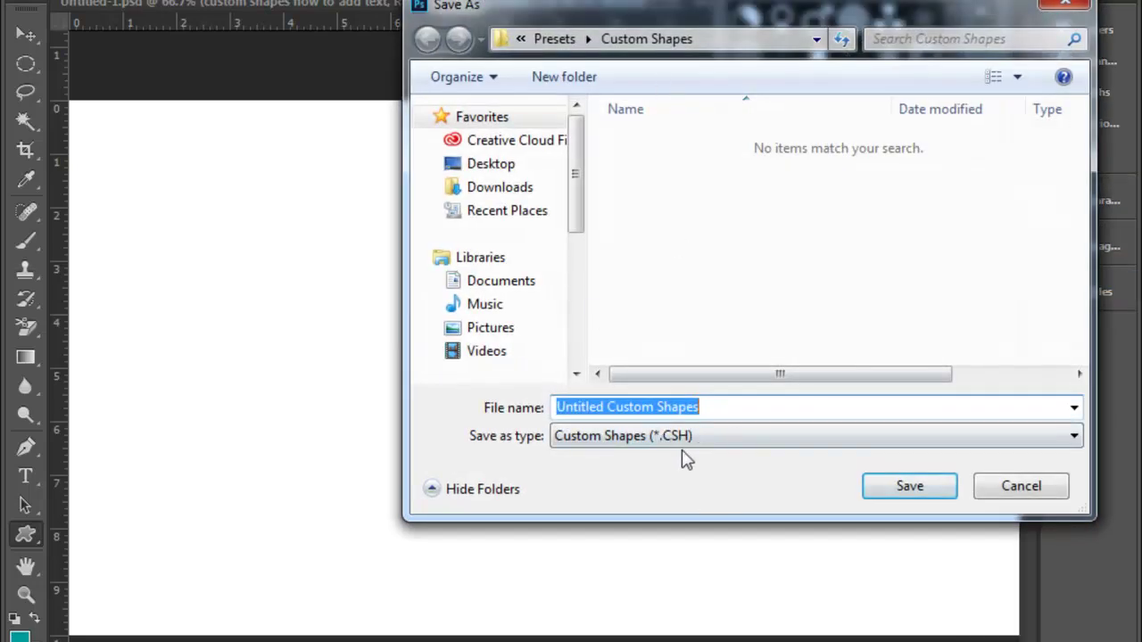
{"action": "left_click_drag", "start_coordinate": [676, 7], "coordinate": [553, 12]}
{"action": "left_click", "coordinate": [394, 171]}
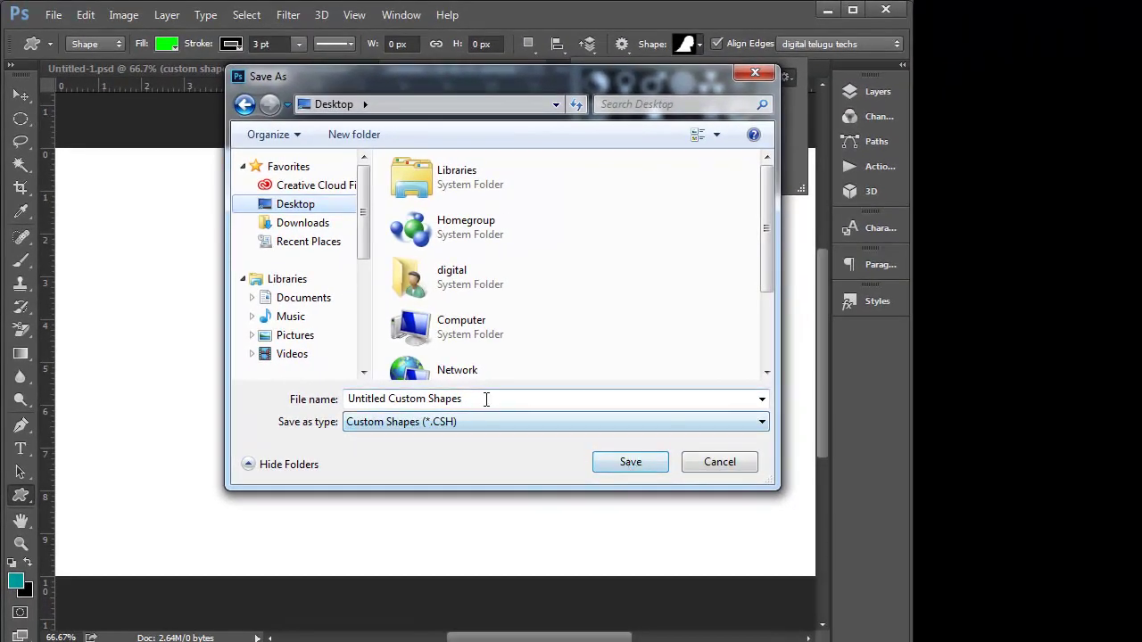
{"action": "left_click_drag", "start_coordinate": [559, 410], "coordinate": [273, 494]}
{"action": "type", "text": "di"}
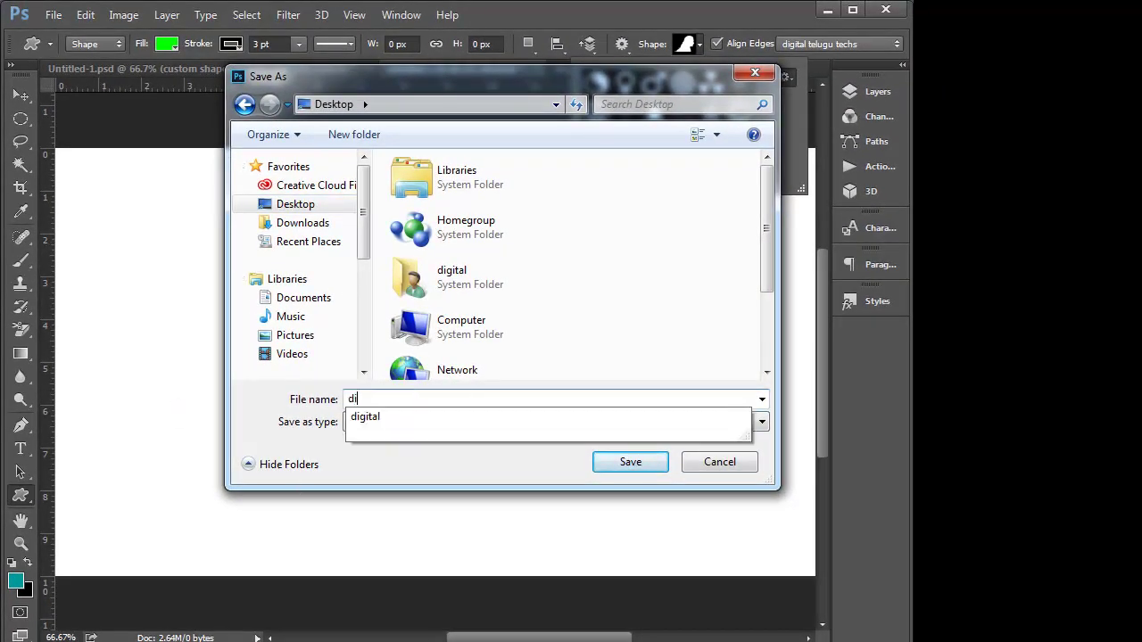
{"action": "type", "text": "gital"}
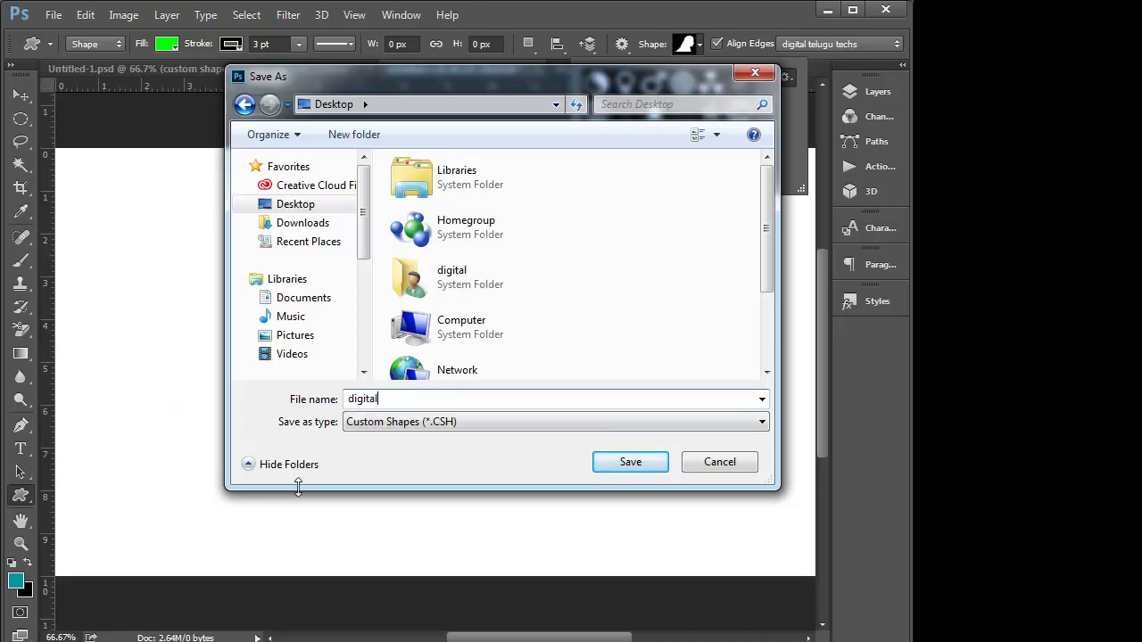
{"action": "left_click", "coordinate": [624, 461]}
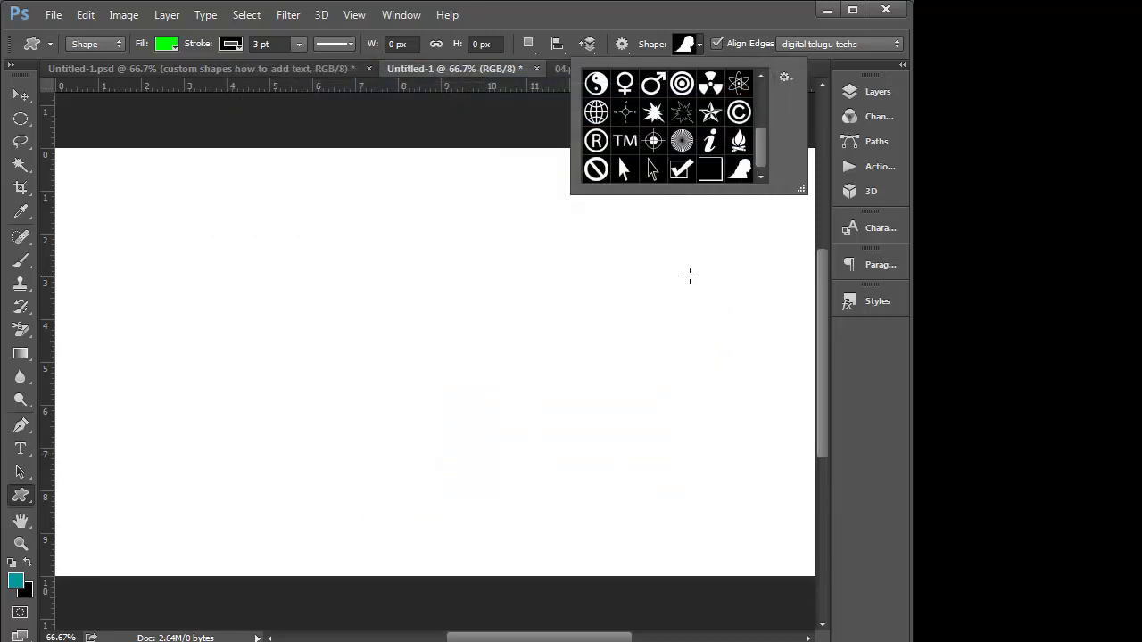
Load the digital.CSH shapes file from the Desktop into the custom shape library
{"action": "left_click", "coordinate": [785, 77]}
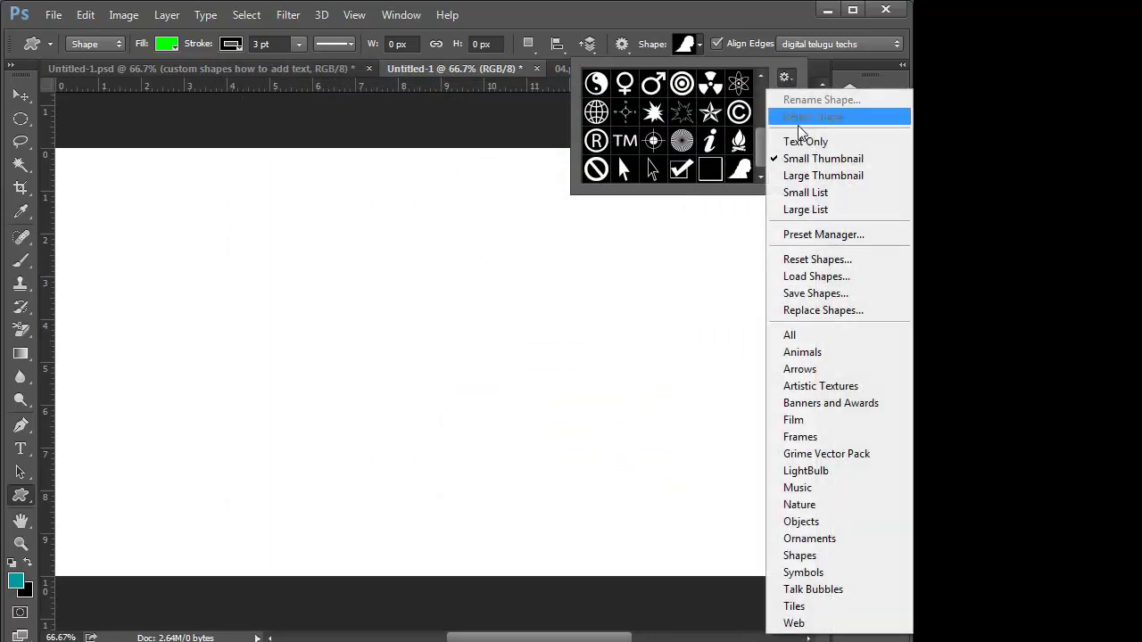
{"action": "left_click", "coordinate": [801, 275]}
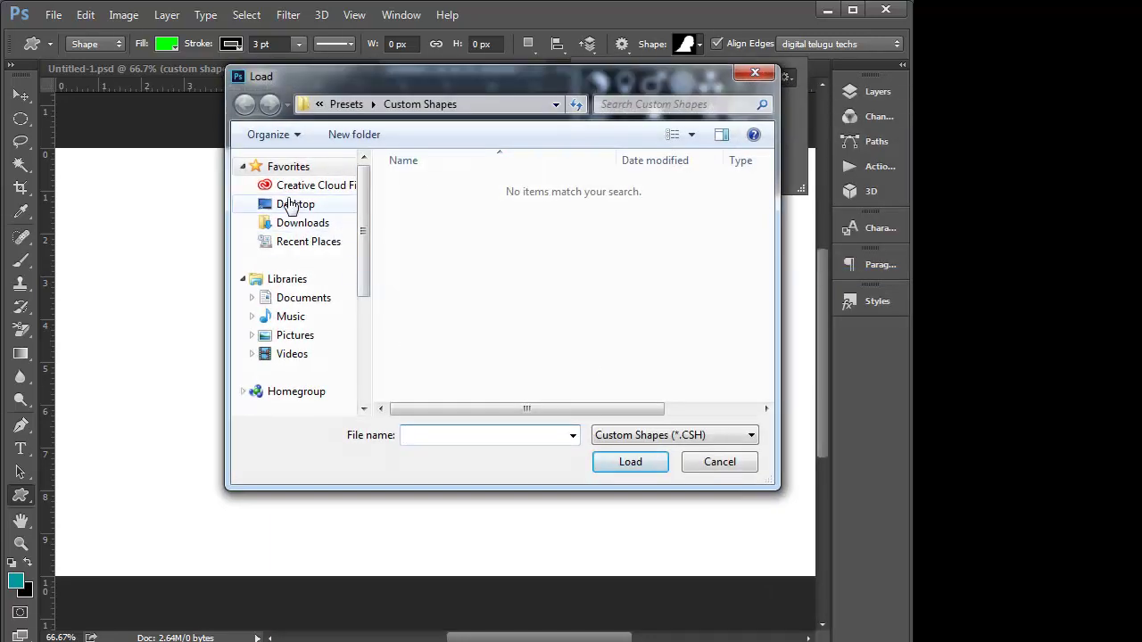
{"action": "left_click", "coordinate": [289, 205]}
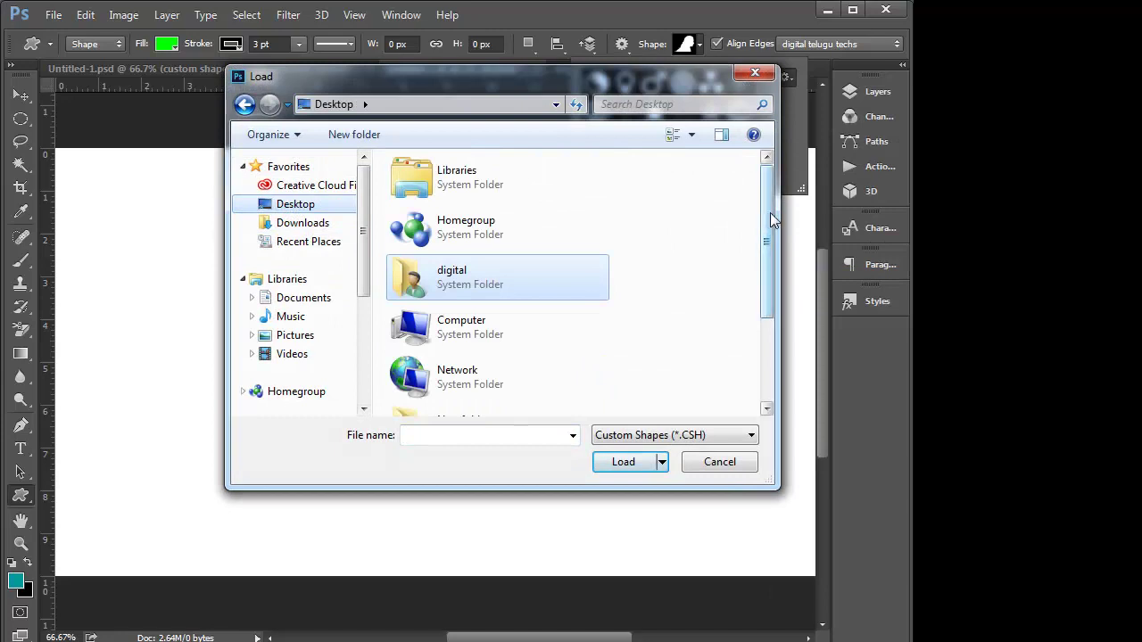
{"action": "left_click_drag", "start_coordinate": [770, 212], "coordinate": [757, 286]}
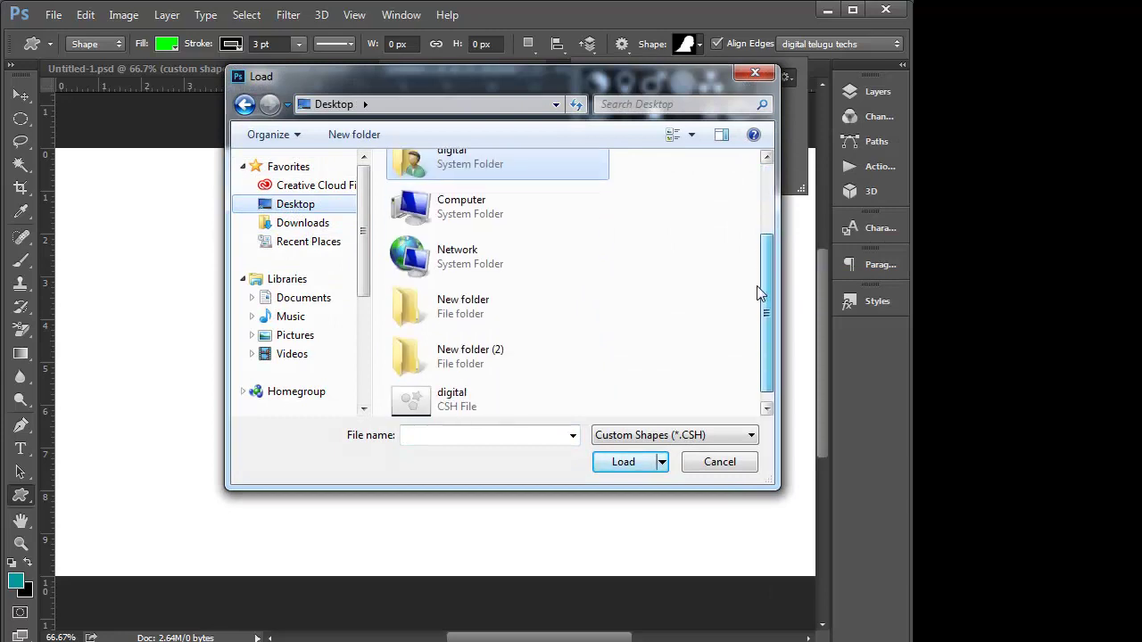
{"action": "left_click", "coordinate": [413, 393]}
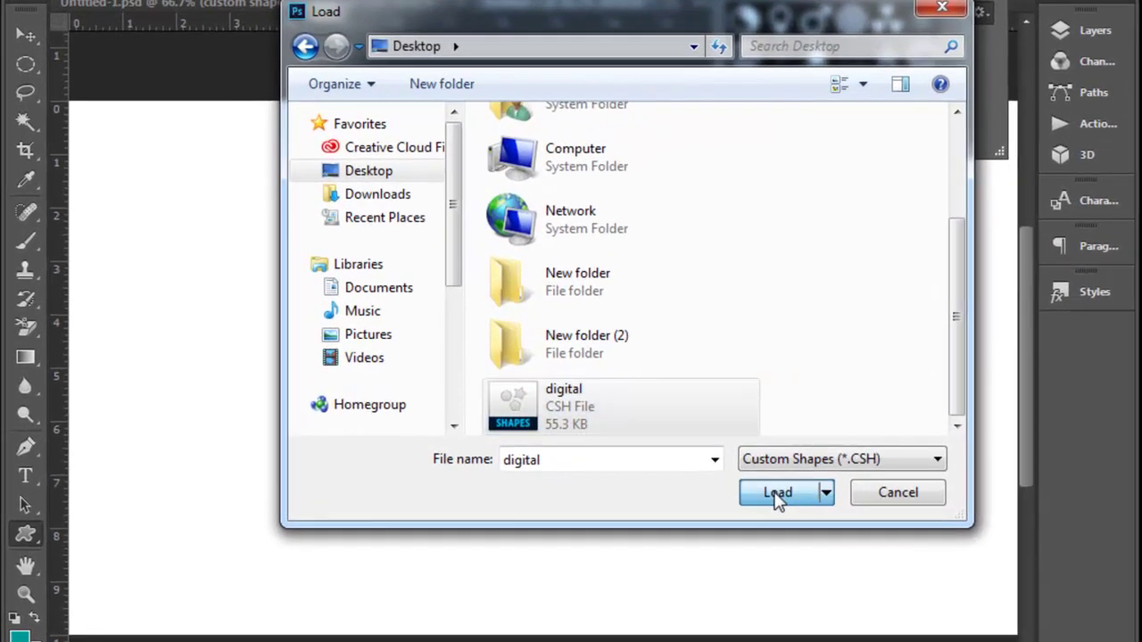
{"action": "left_click", "coordinate": [624, 462]}
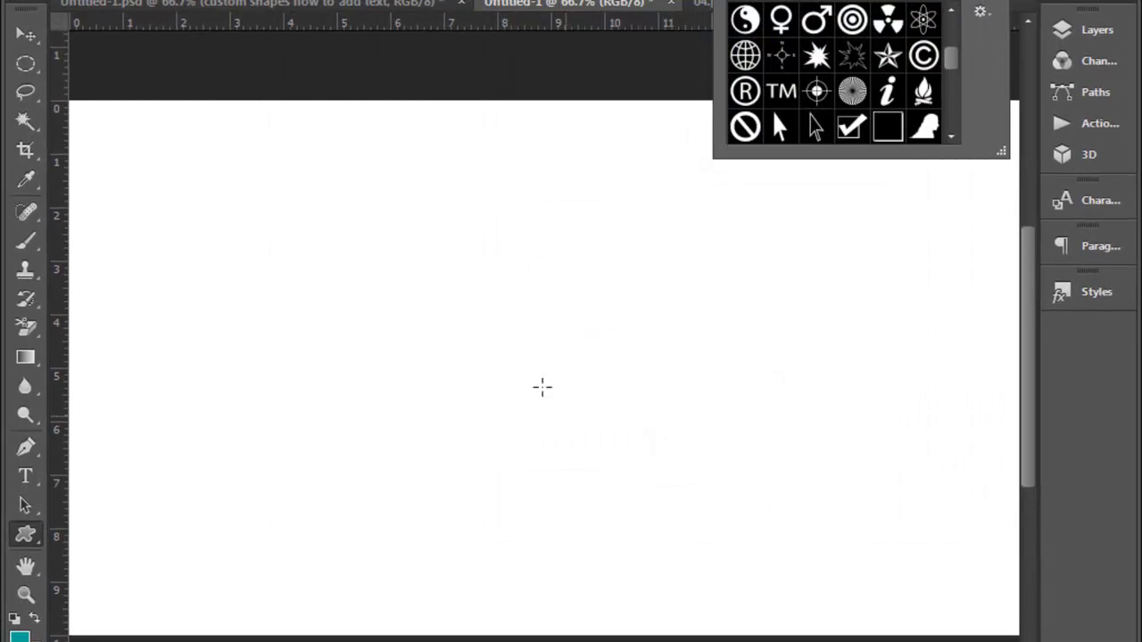
Dismiss the shape picker's options menu, close the picker, and check the Shape/Path/Pixels mode
{"action": "left_click", "coordinate": [981, 13]}
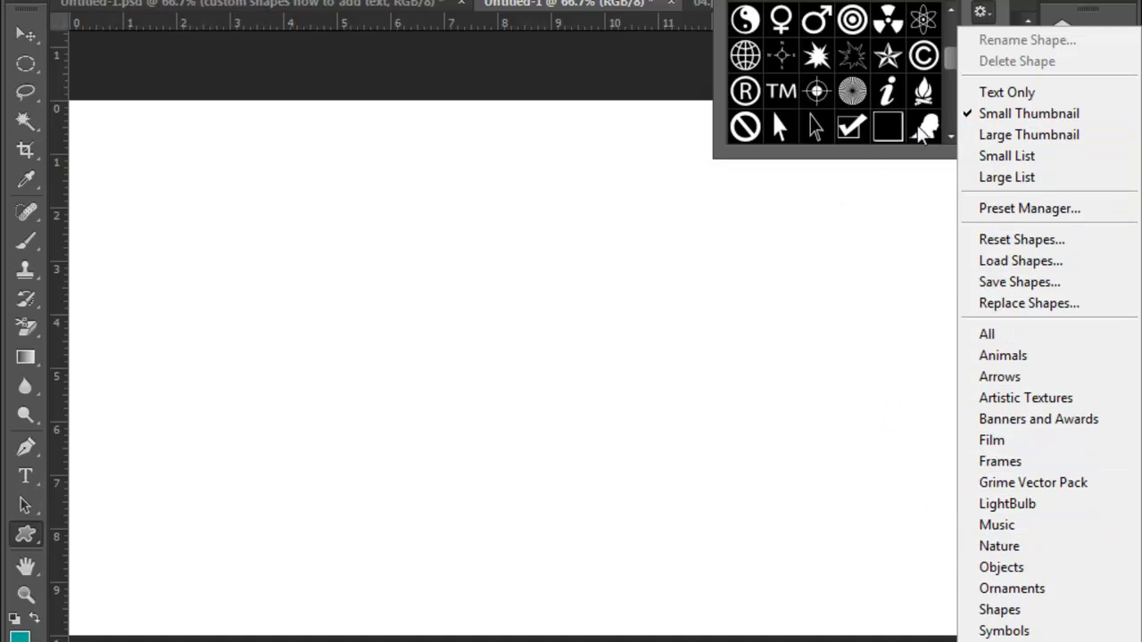
{"action": "left_click", "coordinate": [981, 14]}
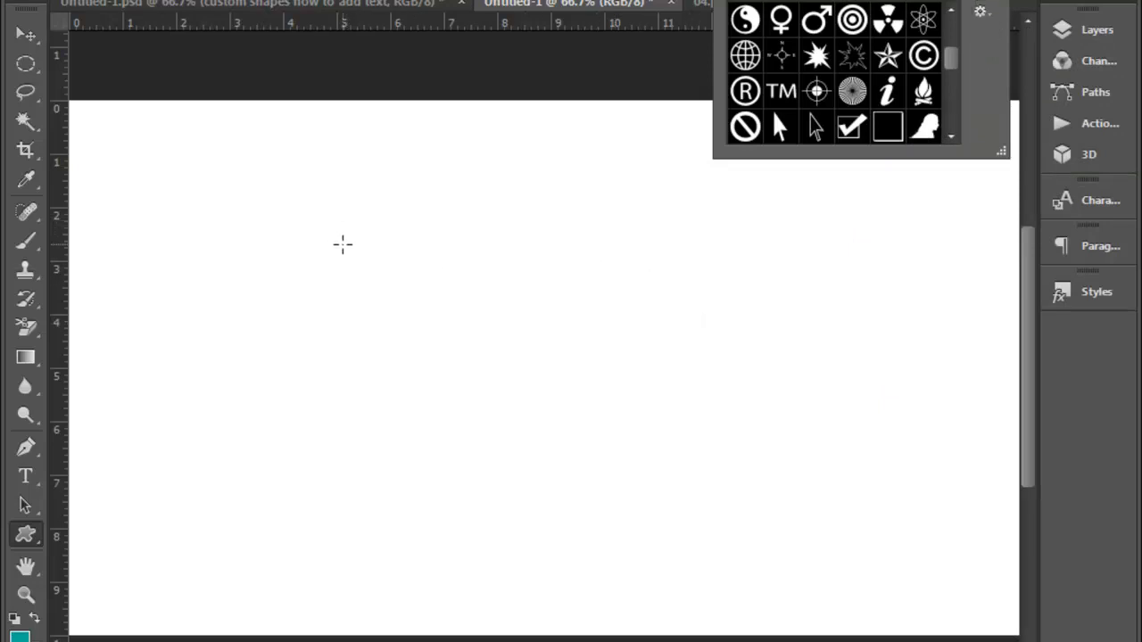
{"action": "left_click", "coordinate": [985, 14]}
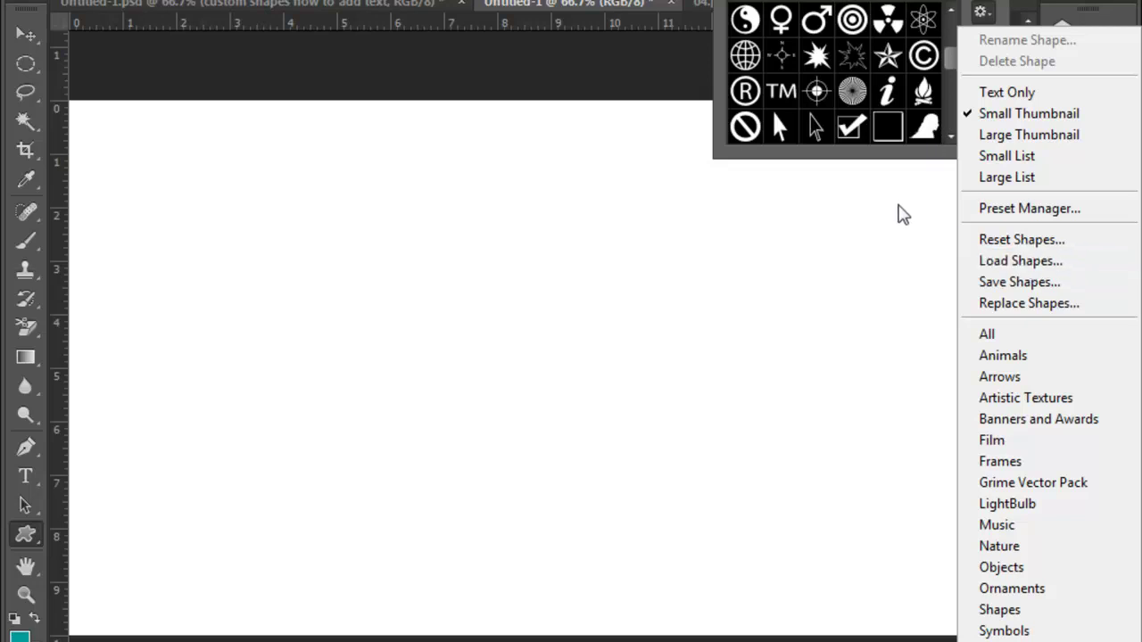
{"action": "left_click", "coordinate": [932, 141]}
{"action": "left_click", "coordinate": [140, 7]}
{"action": "left_click", "coordinate": [120, 7]}
{"action": "left_click", "coordinate": [120, 8]}
Draw the woman silhouette outline across the canvas and start 12 pt text inside it
{"action": "left_click_drag", "start_coordinate": [230, 189], "coordinate": [724, 552]}
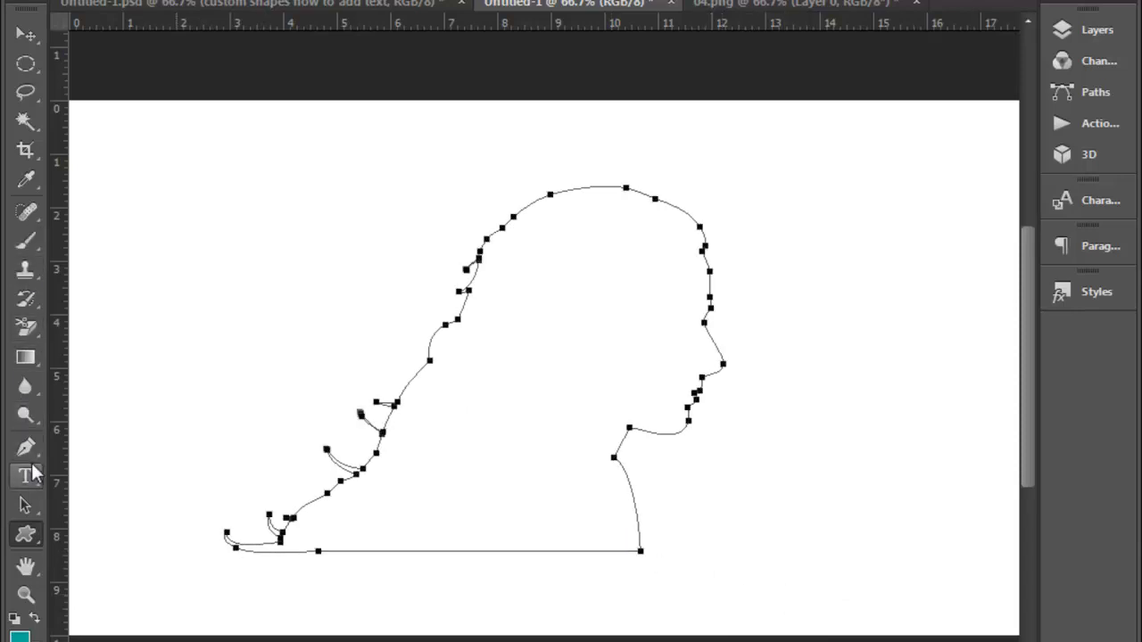
{"action": "left_click", "coordinate": [25, 475]}
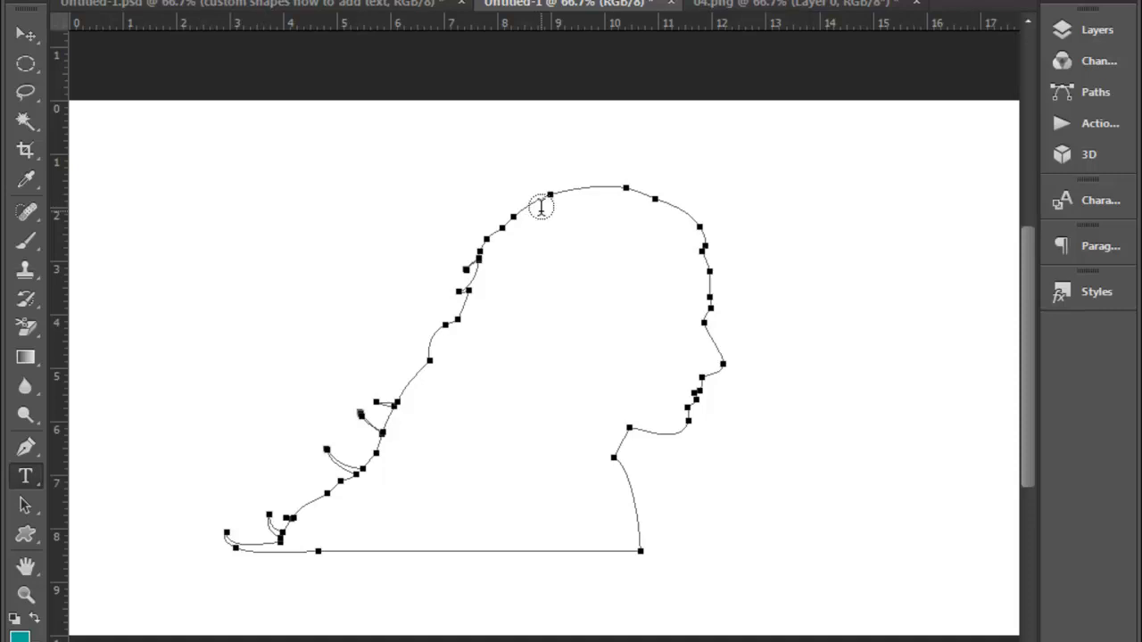
{"action": "left_click", "coordinate": [544, 253]}
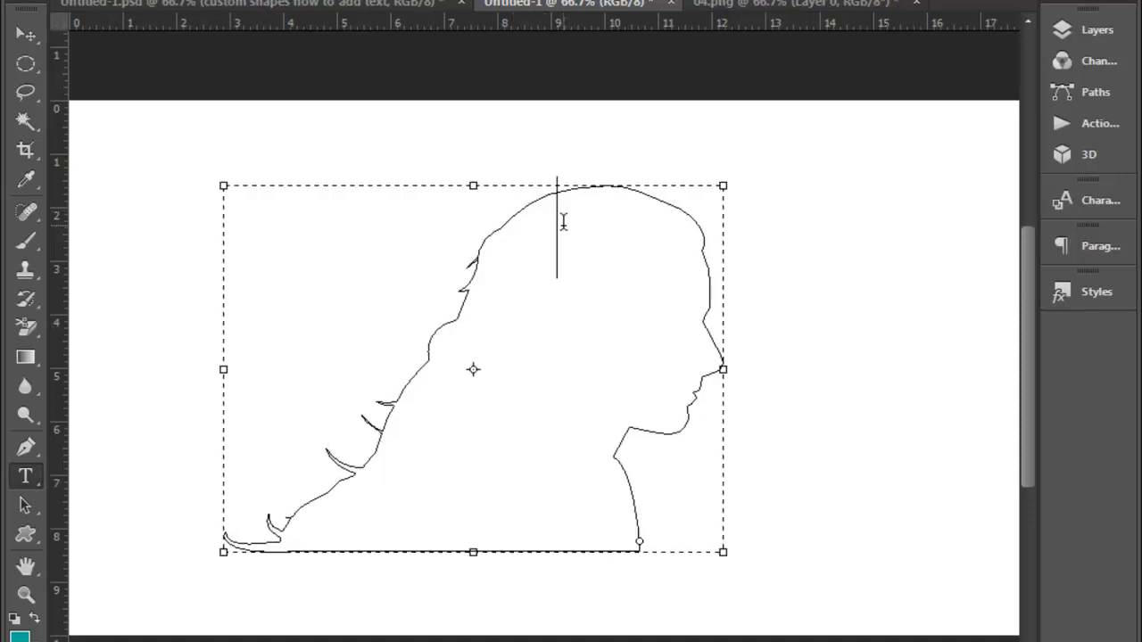
{"action": "left_click", "coordinate": [502, 2]}
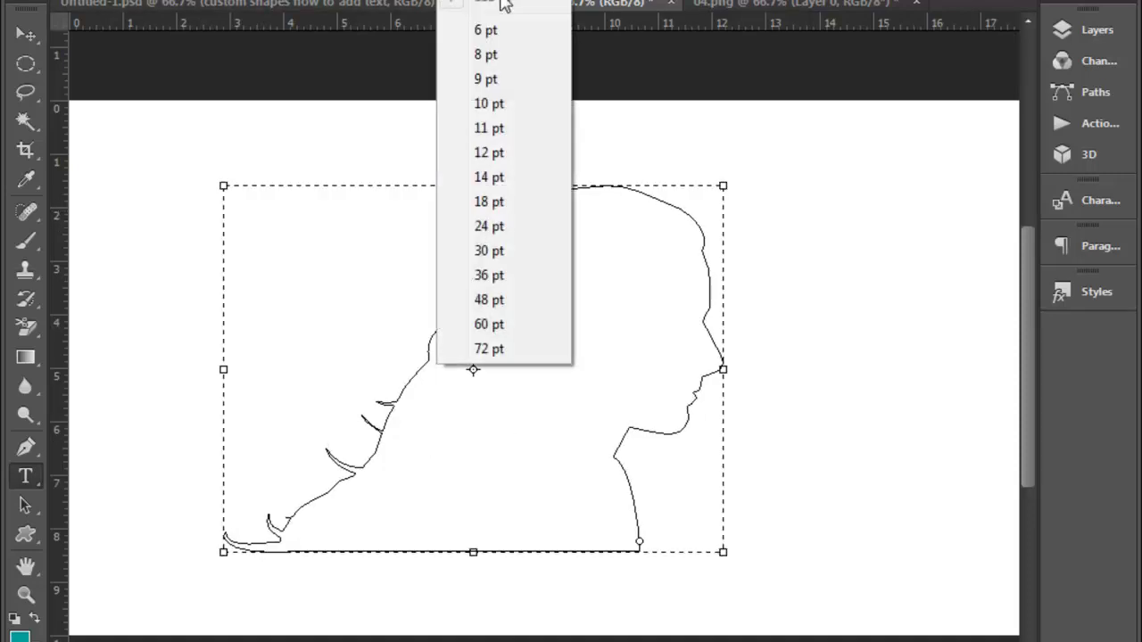
{"action": "left_click", "coordinate": [490, 153]}
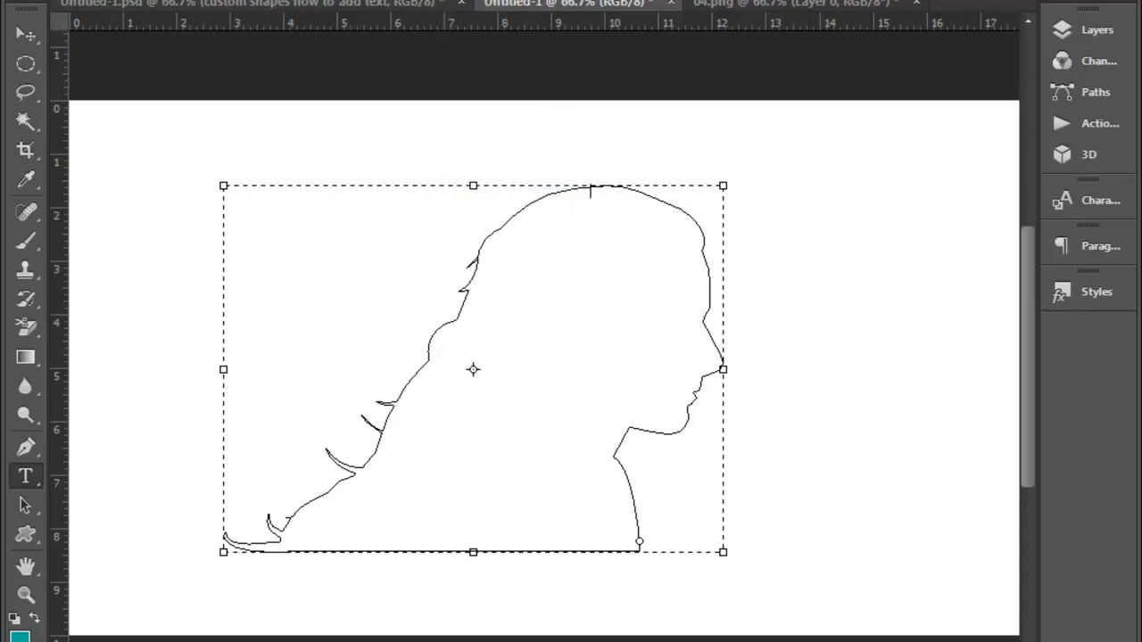
Fill the silhouette with Lorem Ipsum placeholder text plus extra pasted text, then move it up-left
{"action": "left_click", "coordinate": [259, 0]}
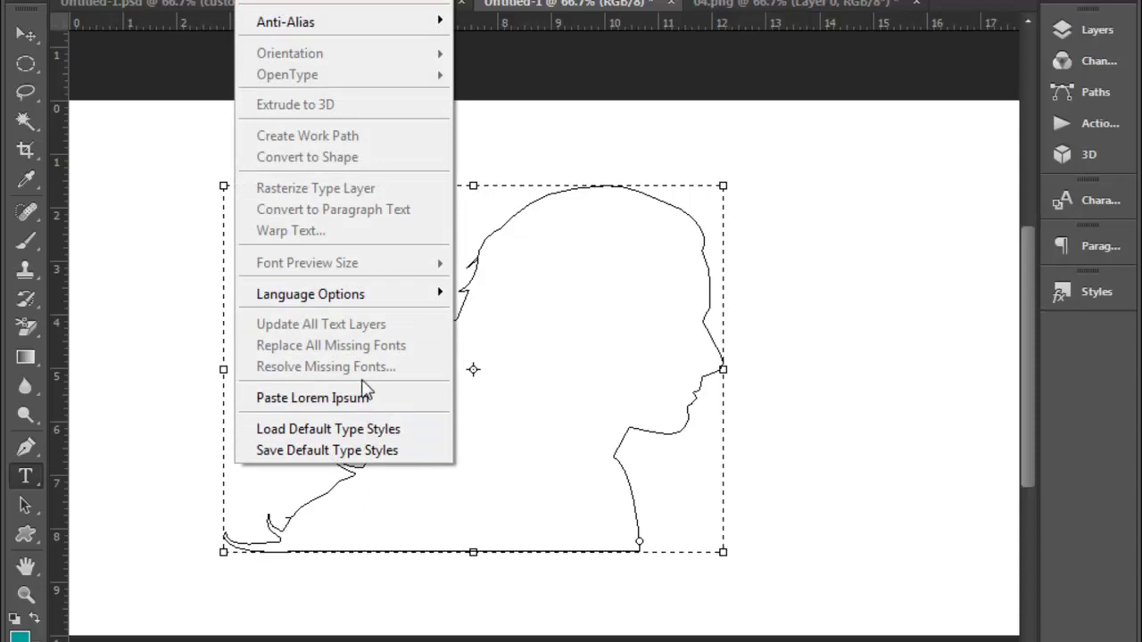
{"action": "left_click", "coordinate": [308, 399]}
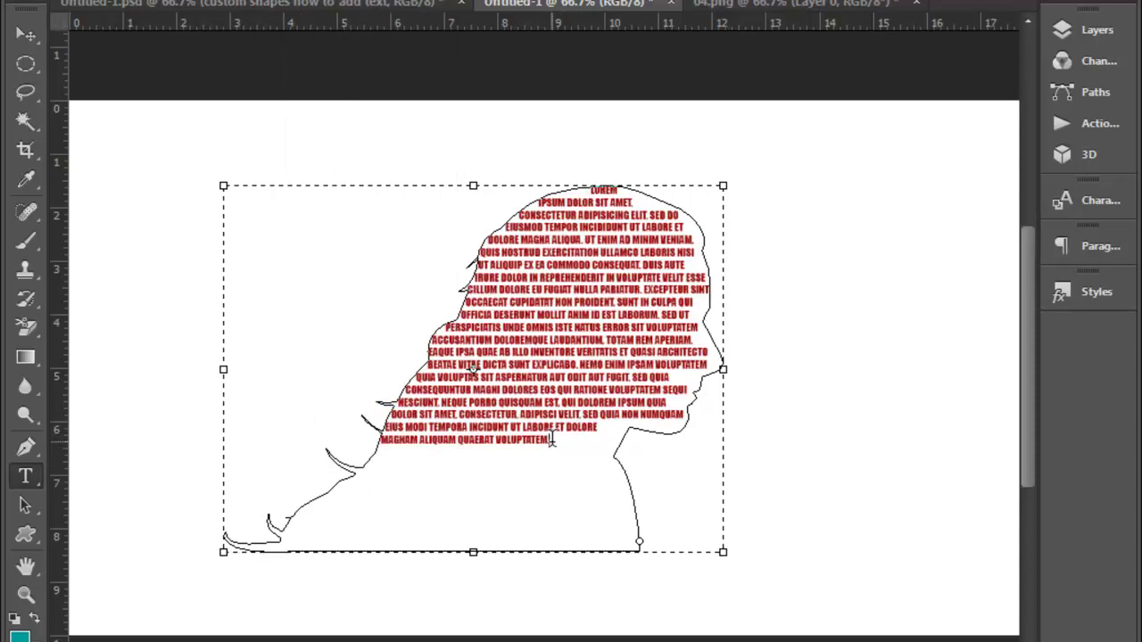
{"action": "key", "text": "ctrl+a"}
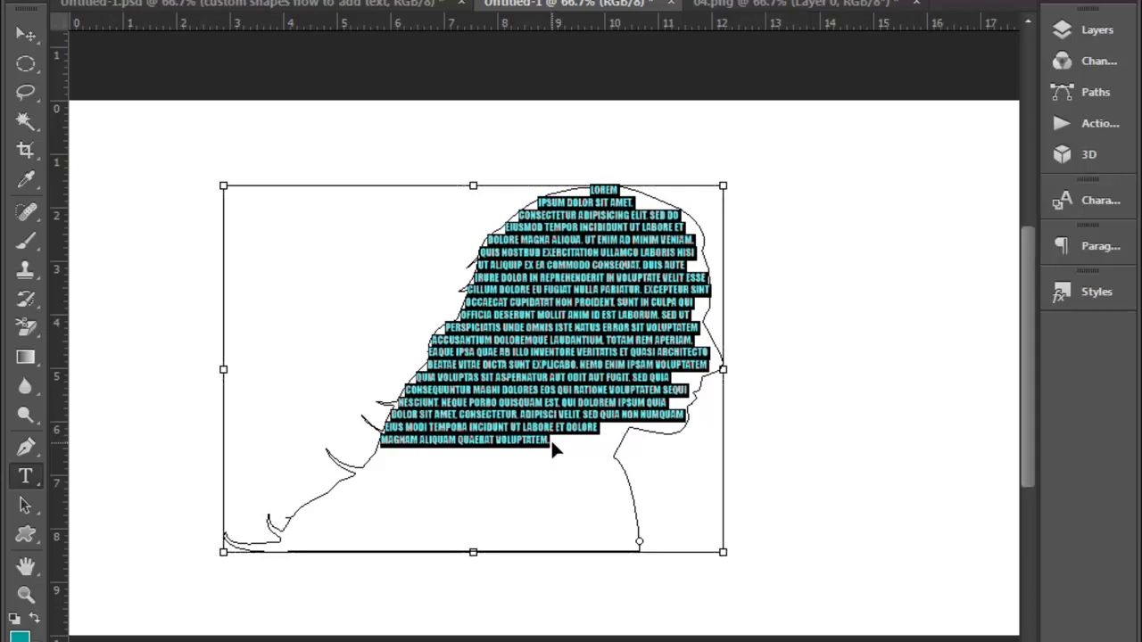
{"action": "left_click", "coordinate": [551, 438]}
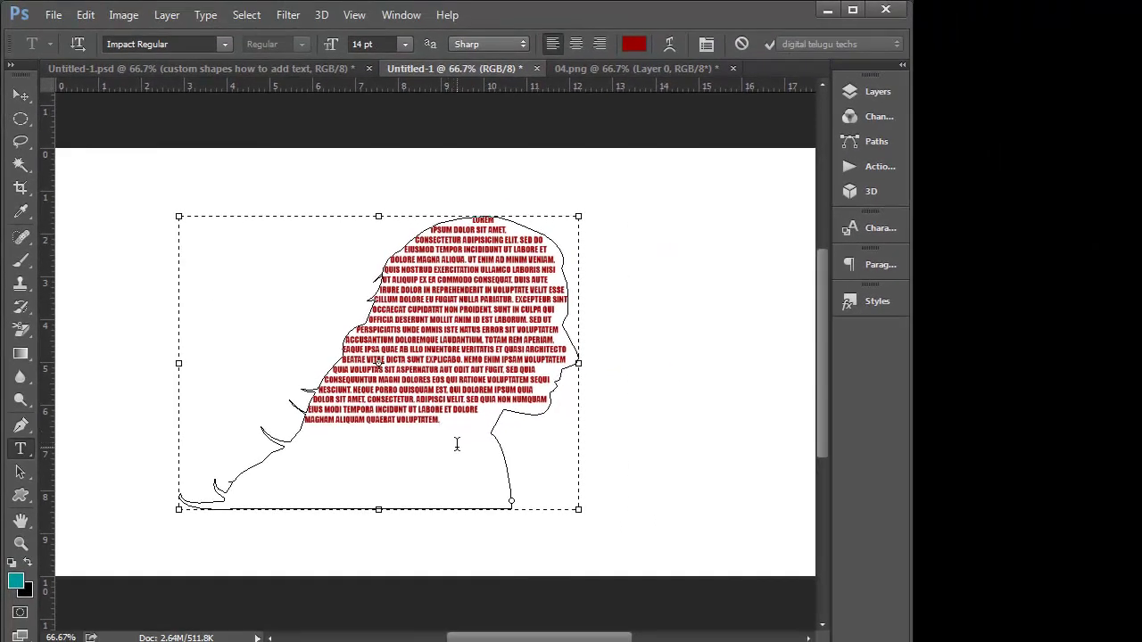
{"action": "left_click", "coordinate": [457, 453]}
{"action": "key", "text": "ctrl+v"}
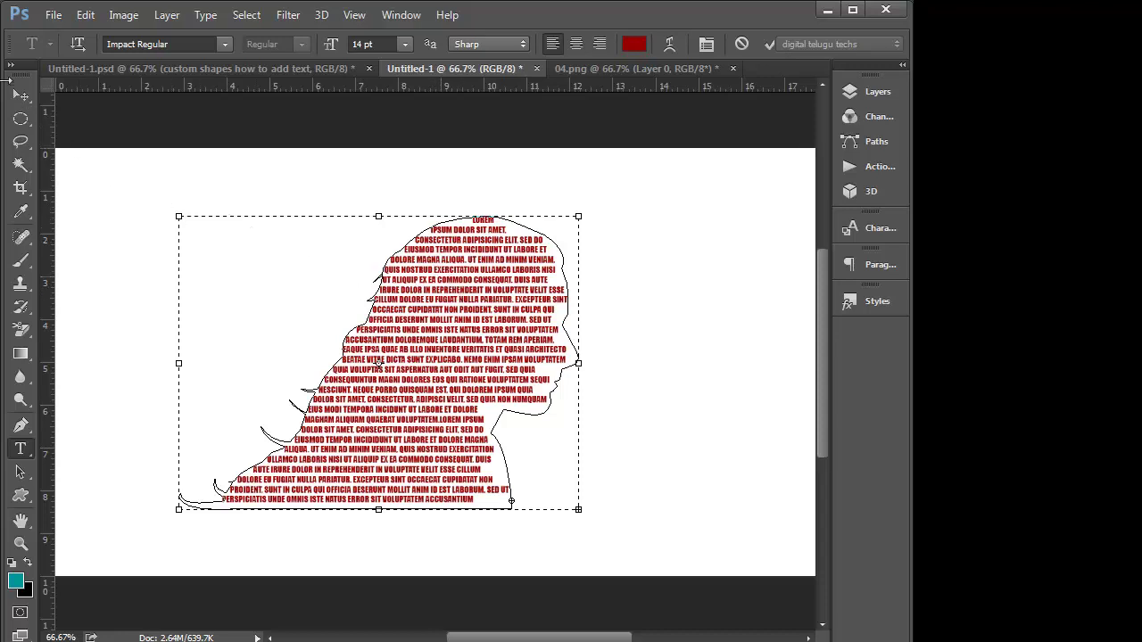
{"action": "left_click", "coordinate": [21, 95]}
{"action": "left_click_drag", "start_coordinate": [493, 335], "coordinate": [340, 312]}
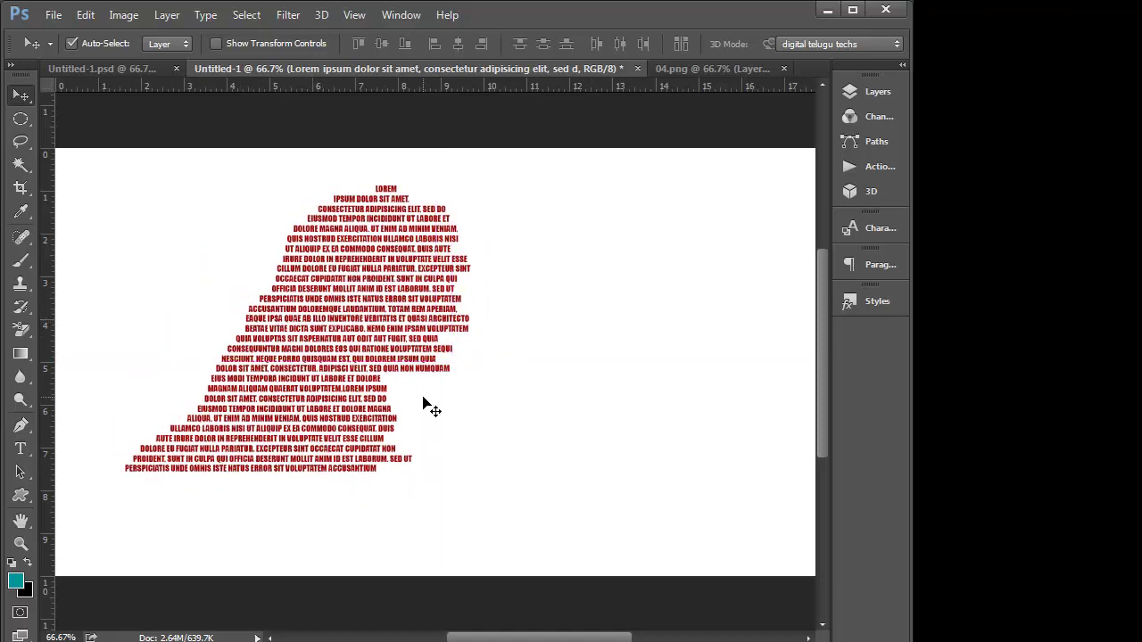
Delete the placeholder text layer and drag out a new woman-silhouette custom shape path
{"action": "key", "text": "Delete"}
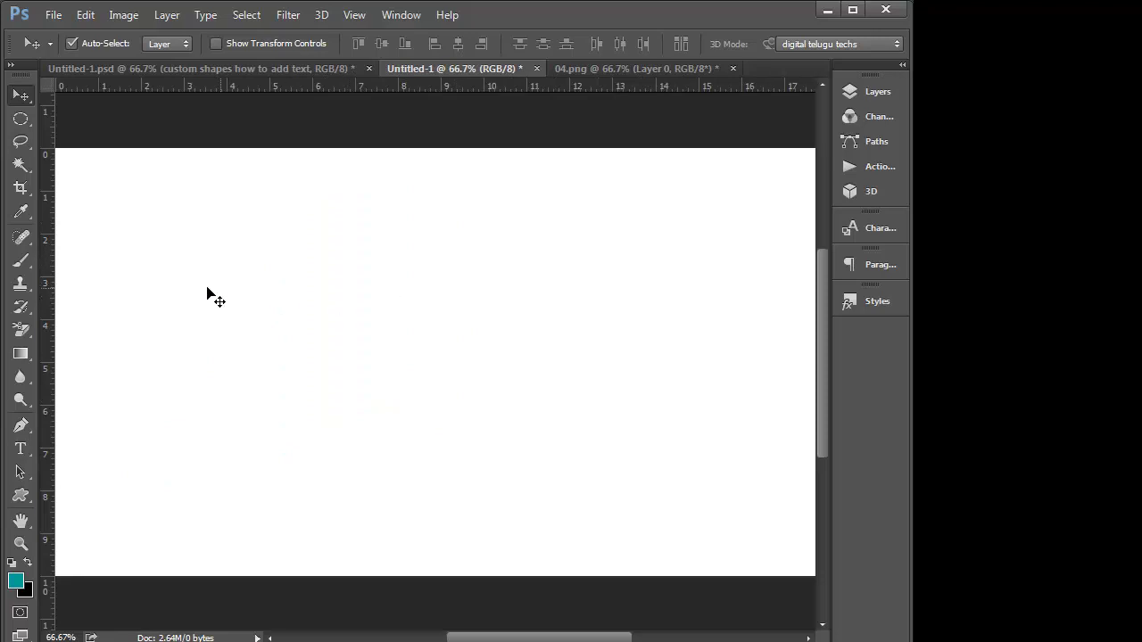
{"action": "left_click", "coordinate": [21, 495]}
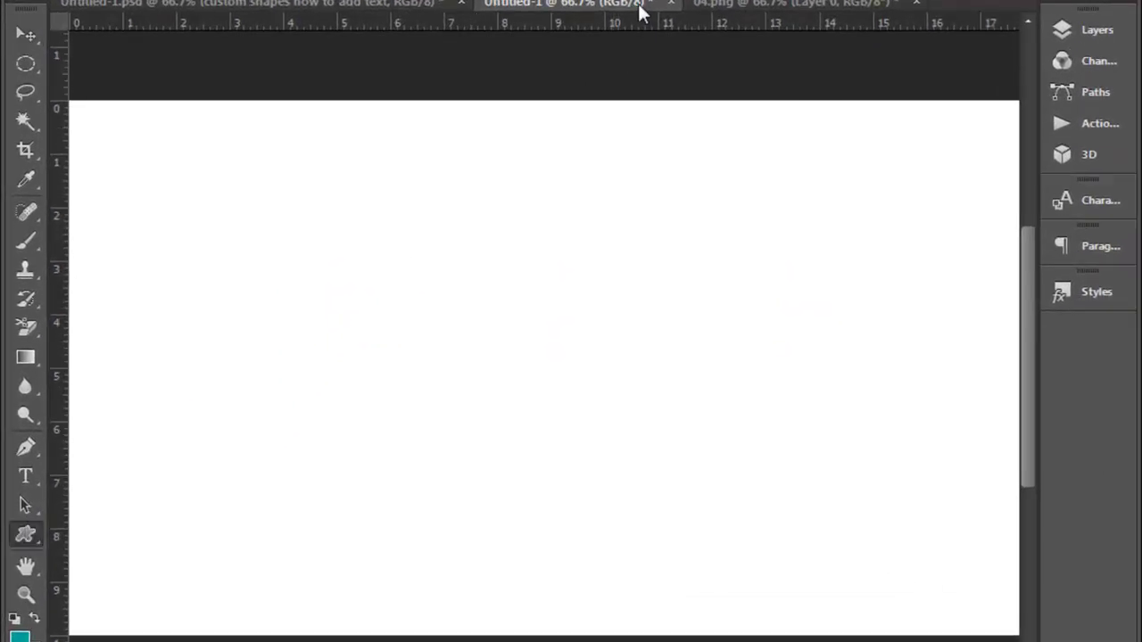
{"action": "left_click", "coordinate": [705, 126]}
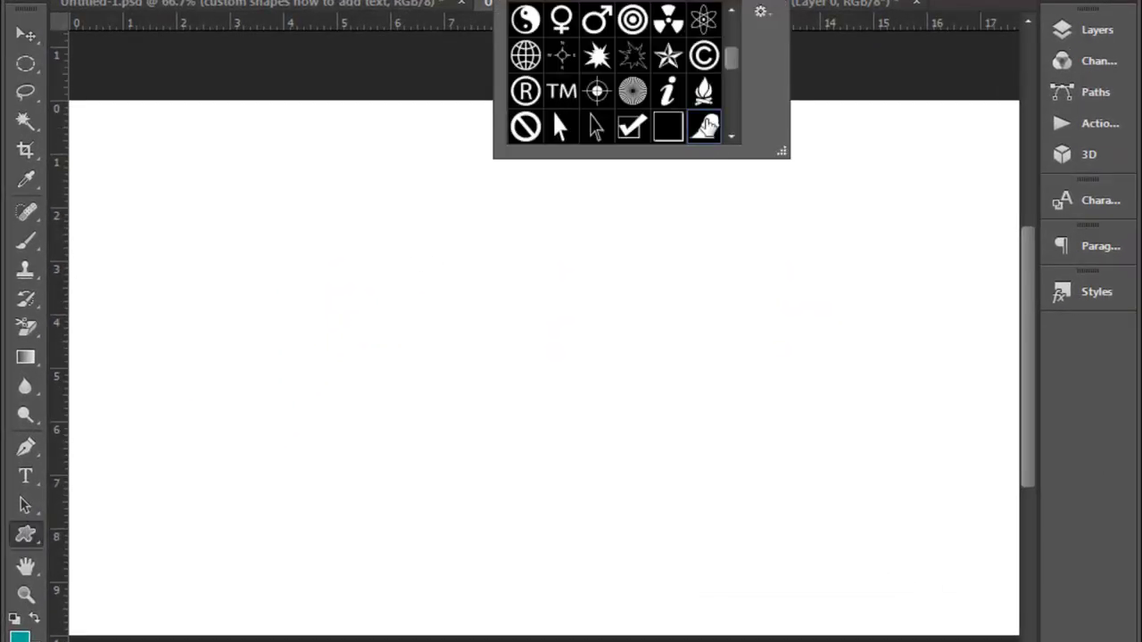
{"action": "left_click_drag", "start_coordinate": [270, 175], "coordinate": [781, 588]}
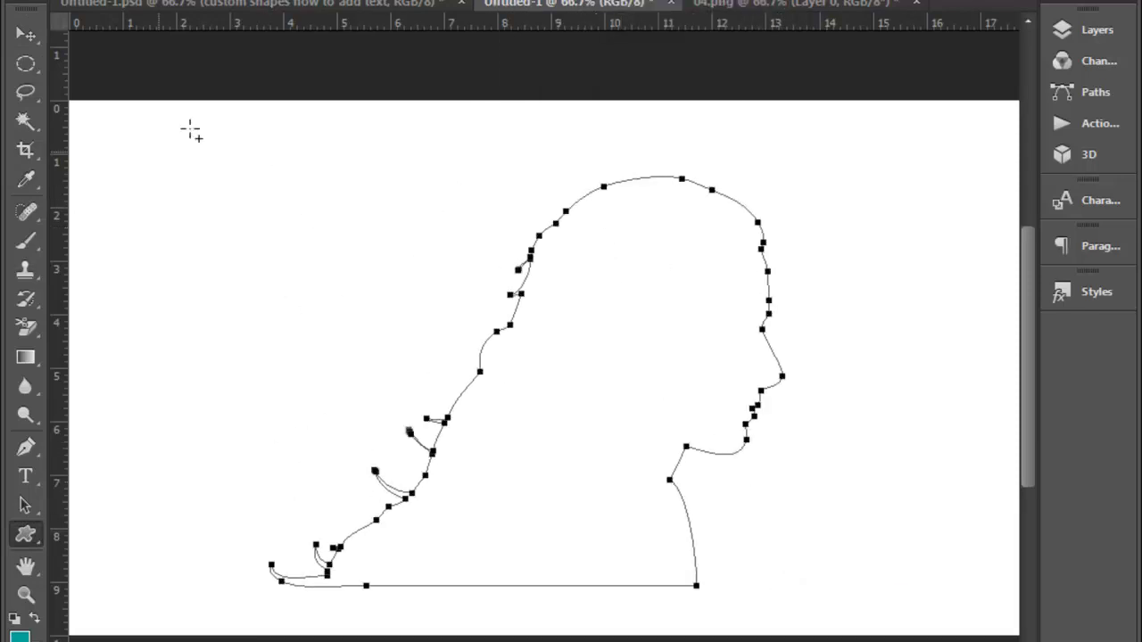
Start type on the silhouette's outline with a 48 pt text size
{"action": "left_click", "coordinate": [25, 475]}
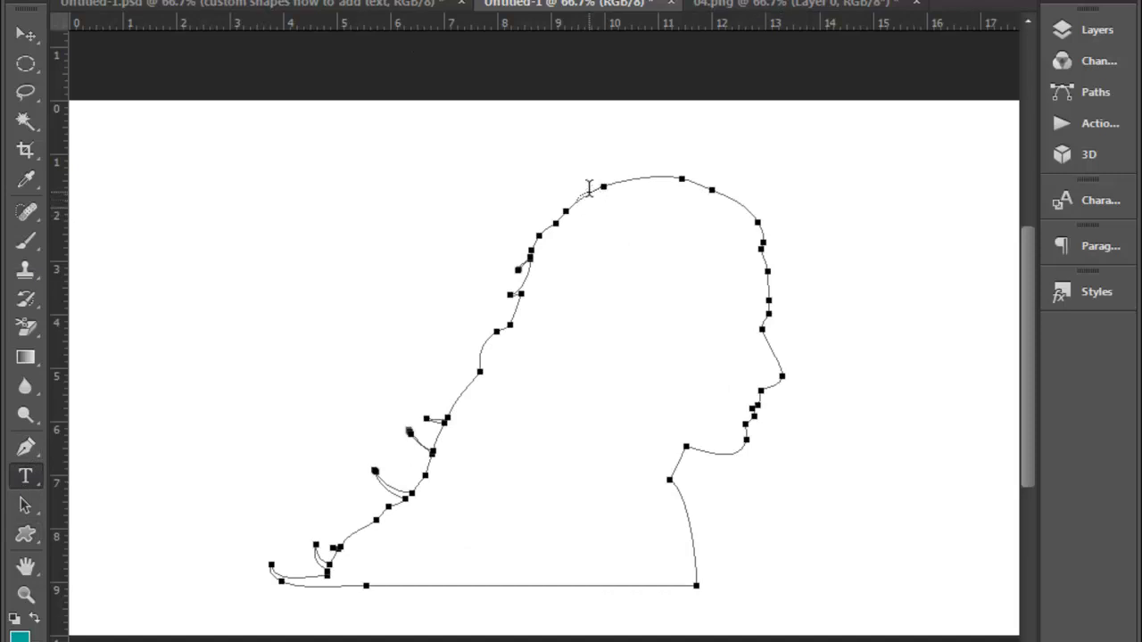
{"action": "left_click", "coordinate": [589, 188]}
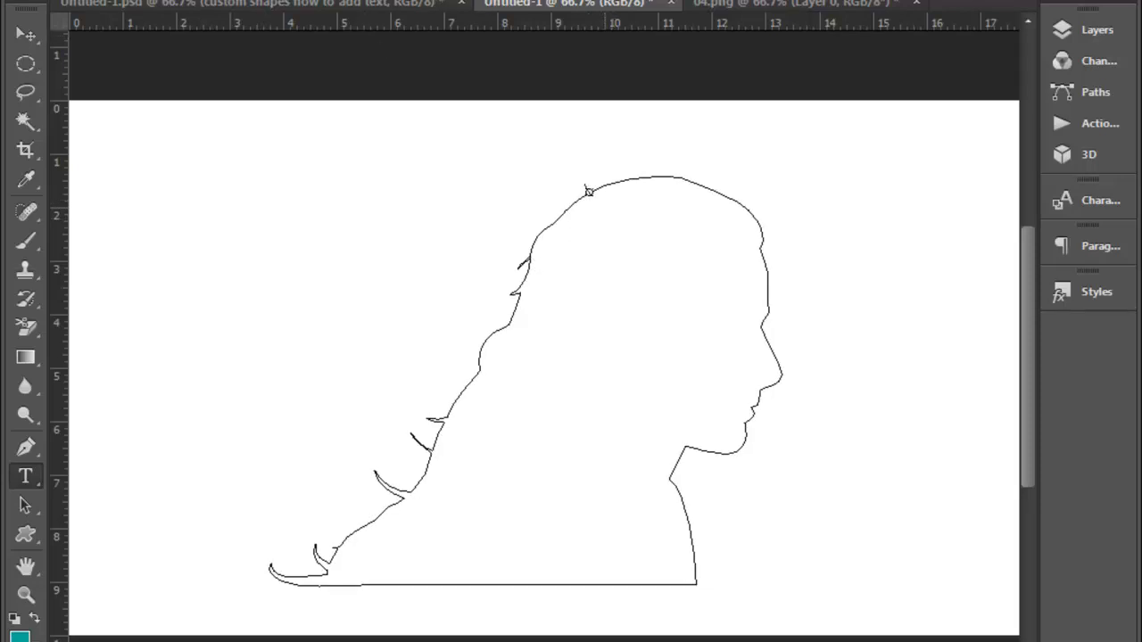
{"action": "left_click", "coordinate": [502, 297]}
Type 'DIGITAL TELUGU TECH' along the path, delete it again, and return to 04.png
{"action": "type", "text": "DIGI"}
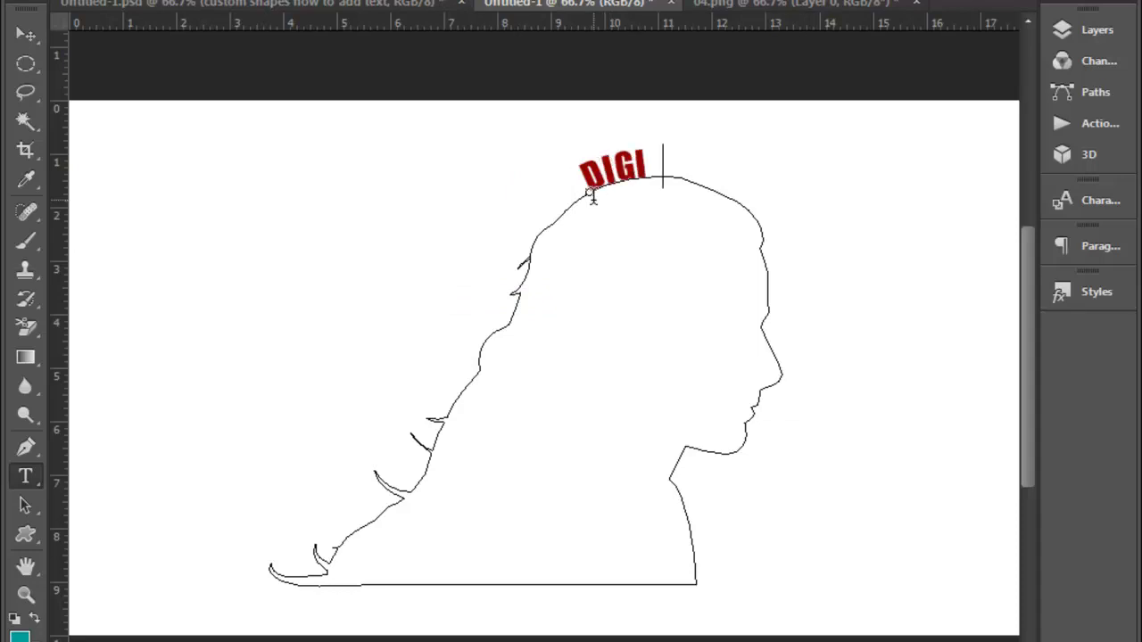
{"action": "type", "text": "TAL TE"}
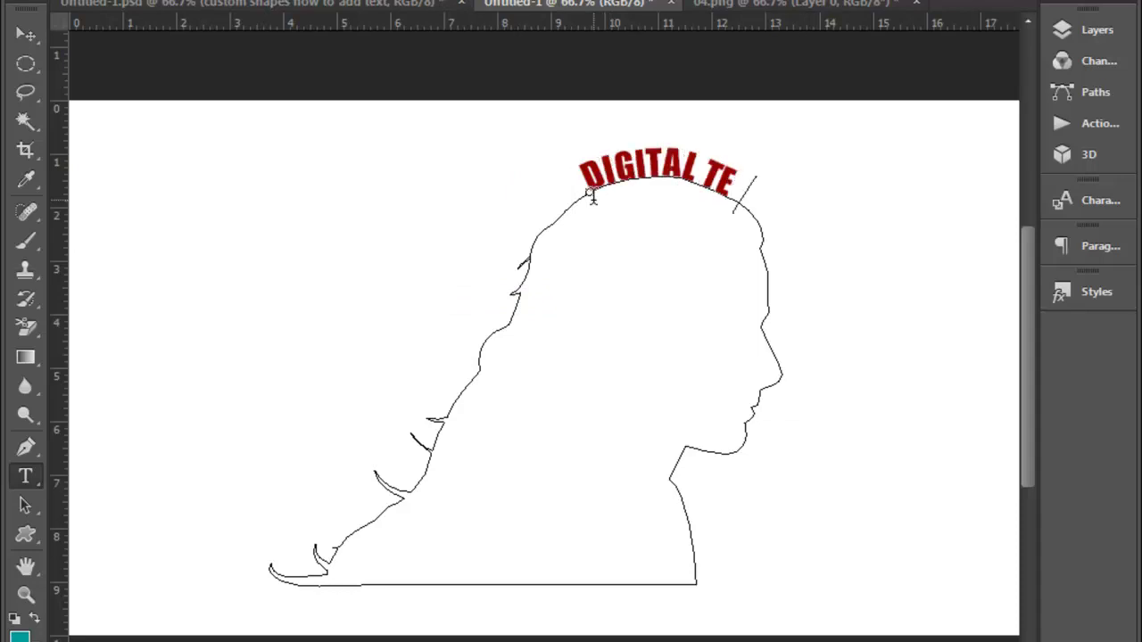
{"action": "type", "text": "LUGU TECH"}
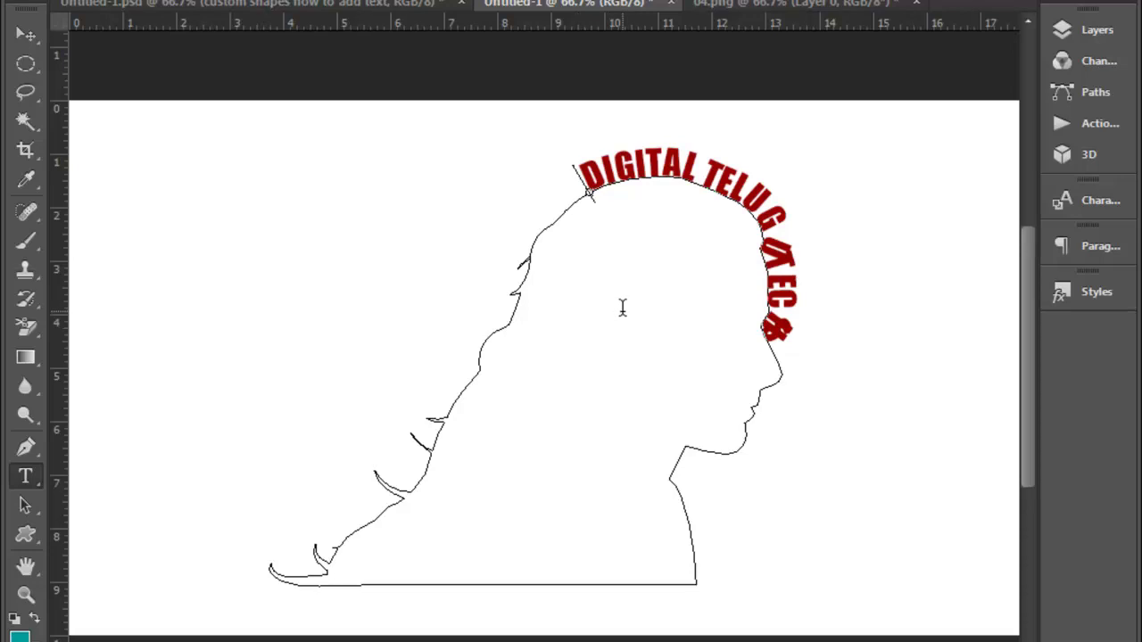
{"action": "key", "text": "ctrl+a"}
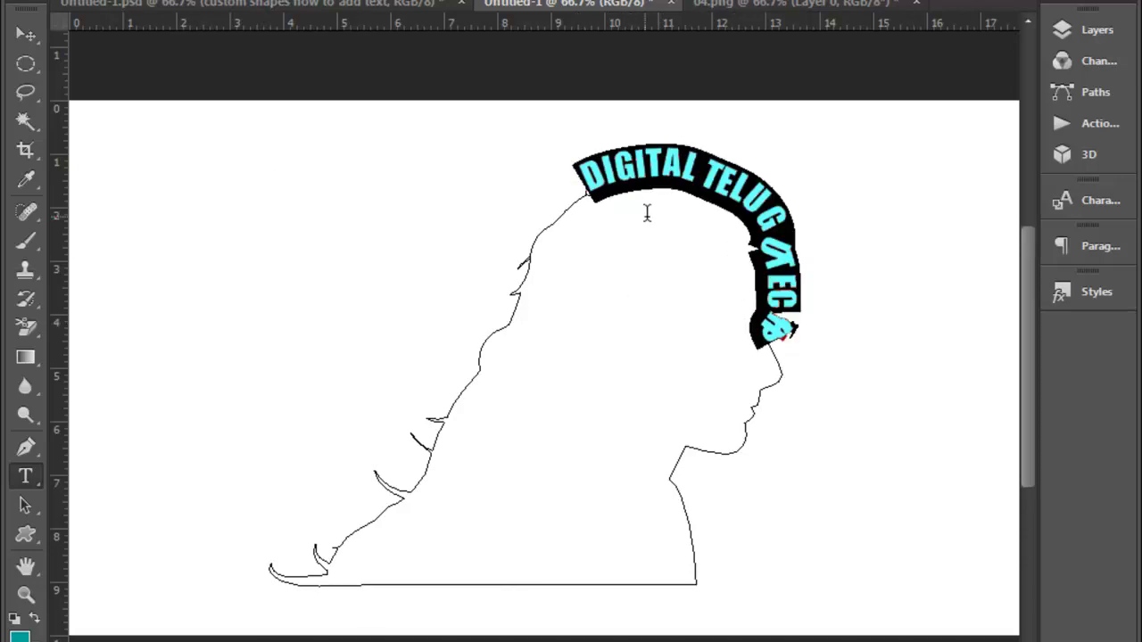
{"action": "key", "text": "BackSpace"}
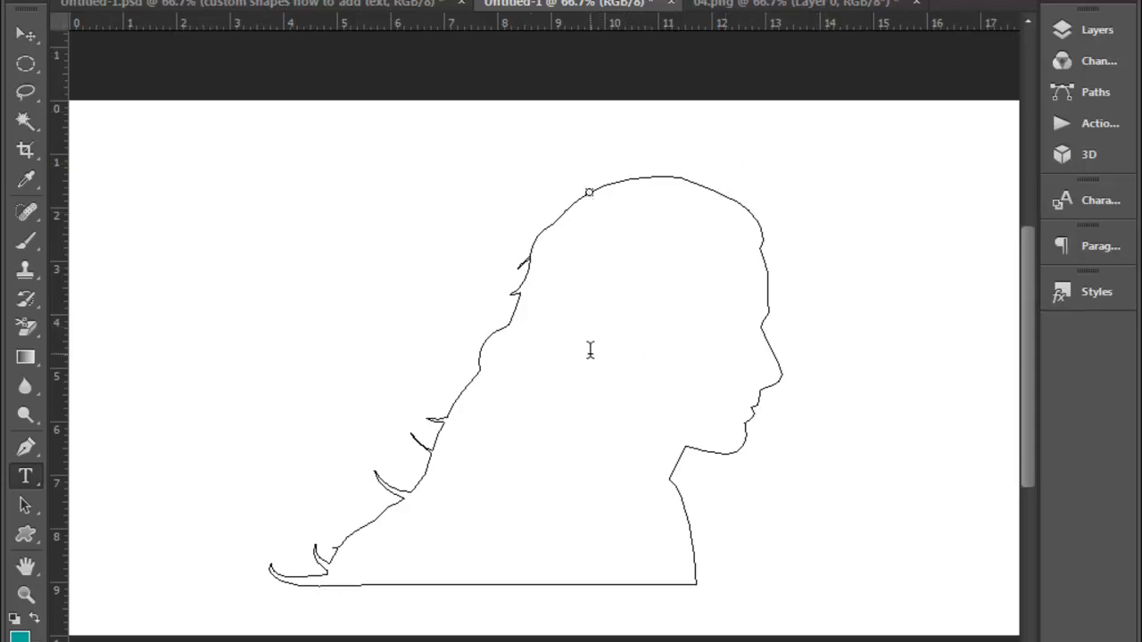
{"action": "left_click", "coordinate": [783, 5]}
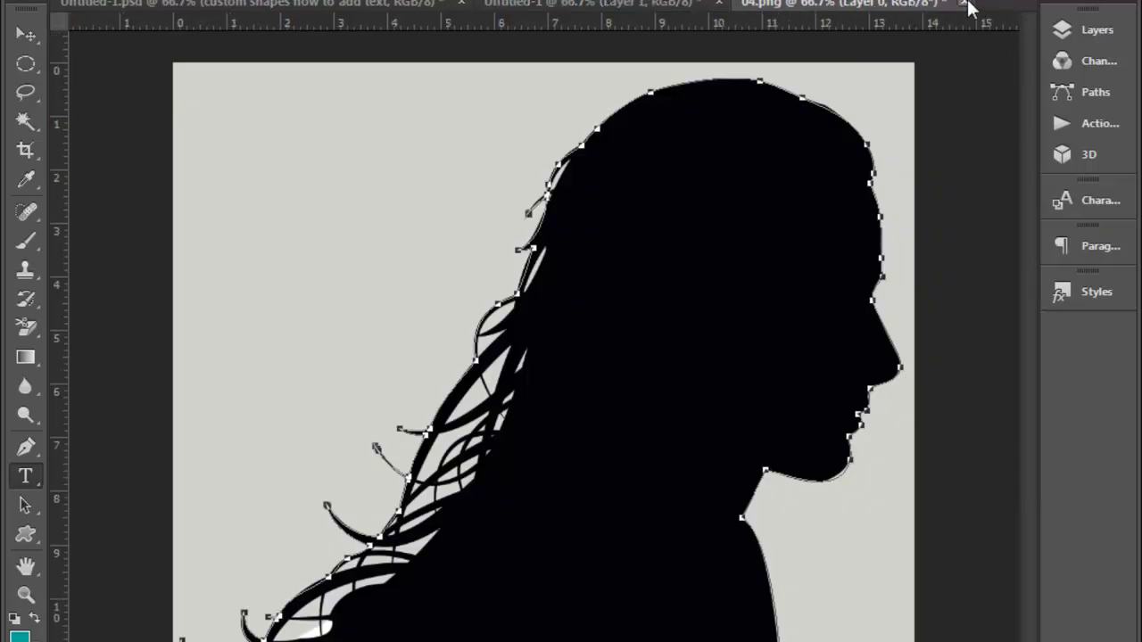
Close 04.png and the outline document, discarding changes in both
{"action": "left_click", "coordinate": [969, 5]}
{"action": "left_click", "coordinate": [571, 252]}
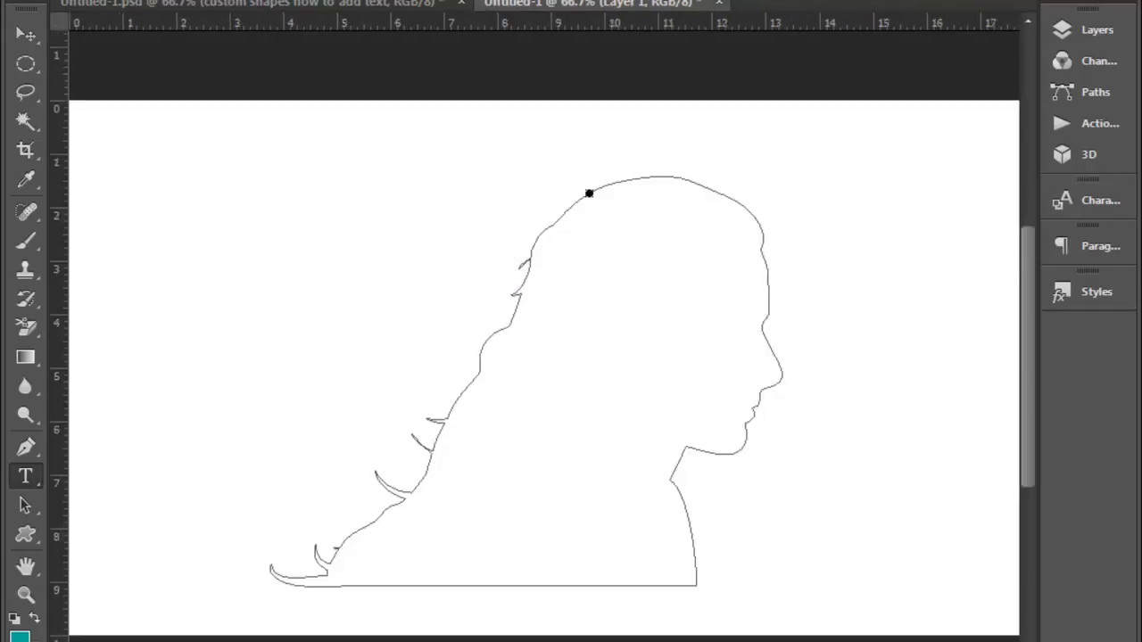
{"action": "left_click", "coordinate": [717, 4]}
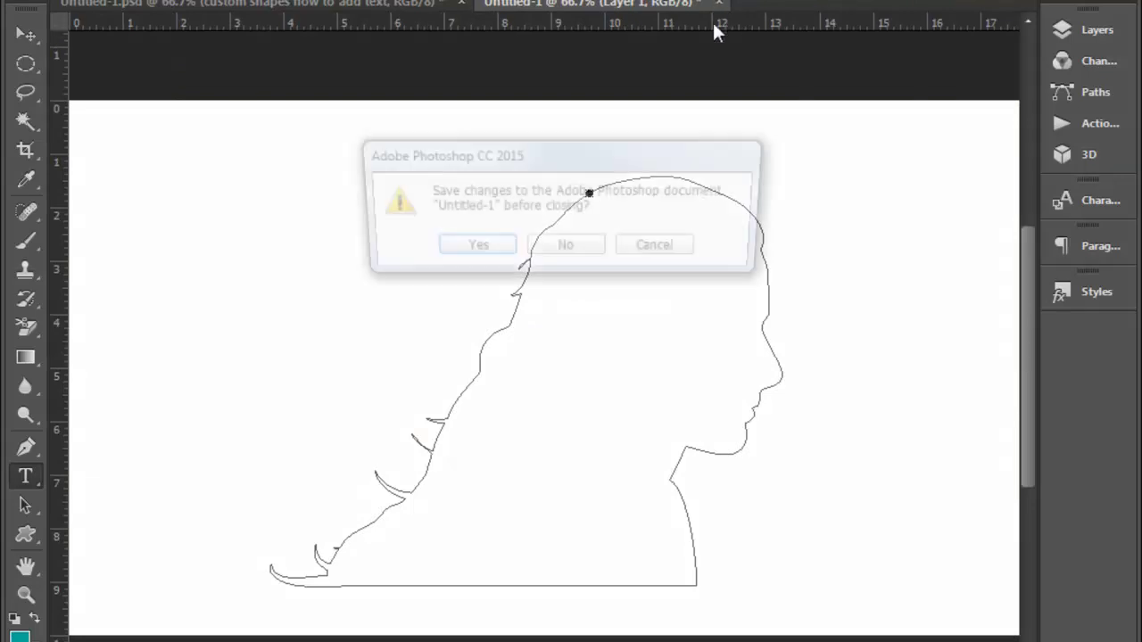
{"action": "left_click", "coordinate": [593, 256]}
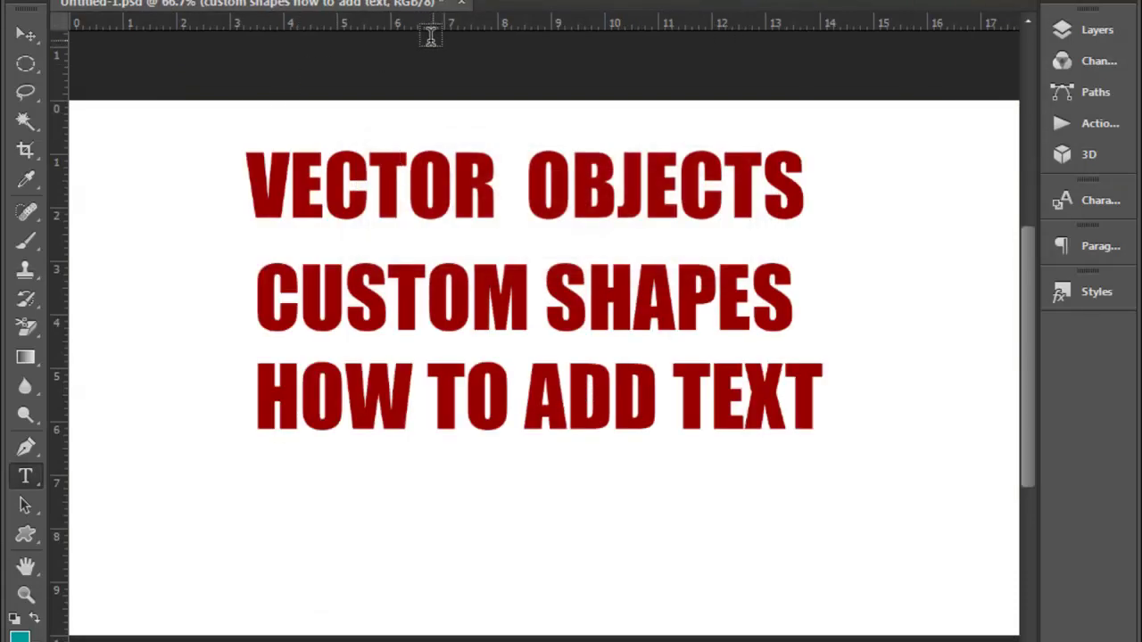
Create a new blank Untitled-1 document via File > New
{"action": "key", "text": "alt+f"}
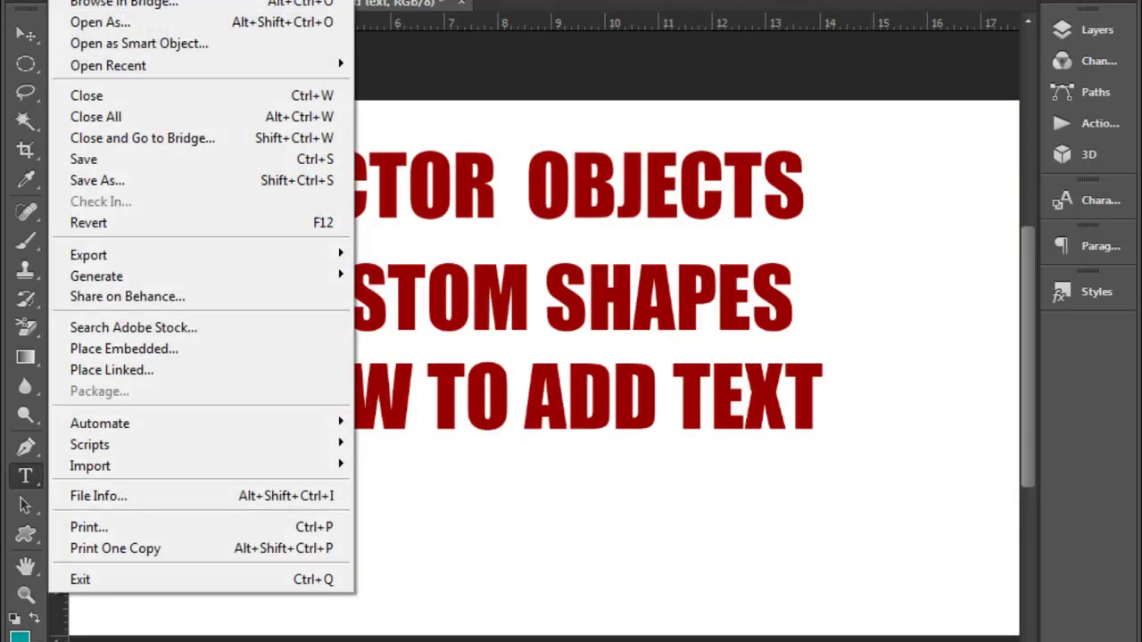
{"action": "key", "text": "n"}
{"action": "left_click", "coordinate": [806, 91]}
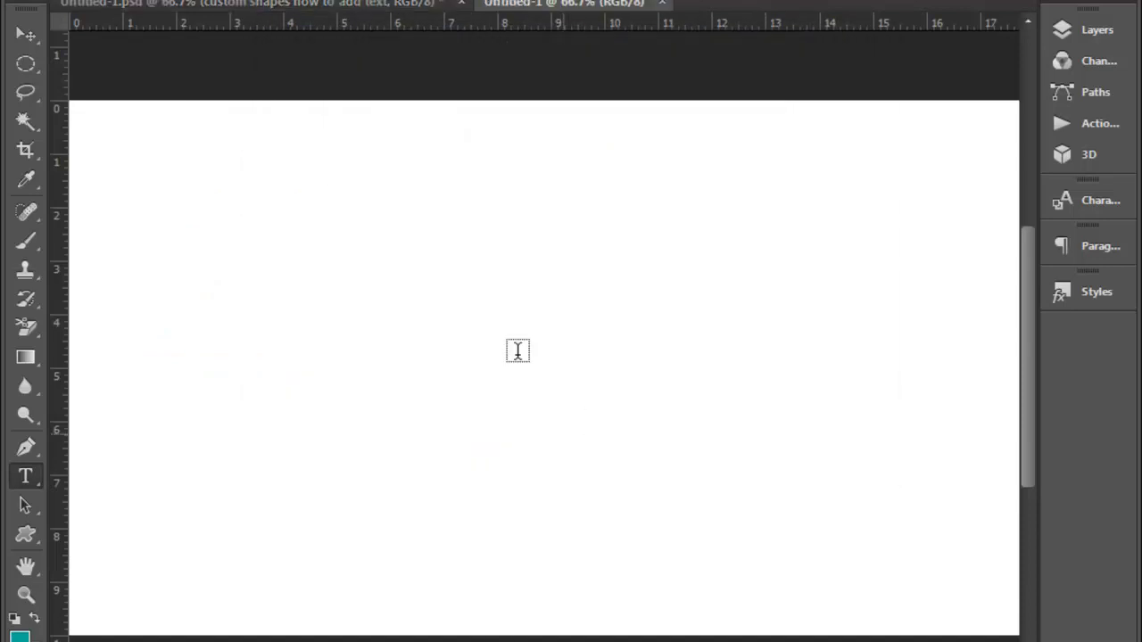
{"action": "key", "text": "alt+f"}
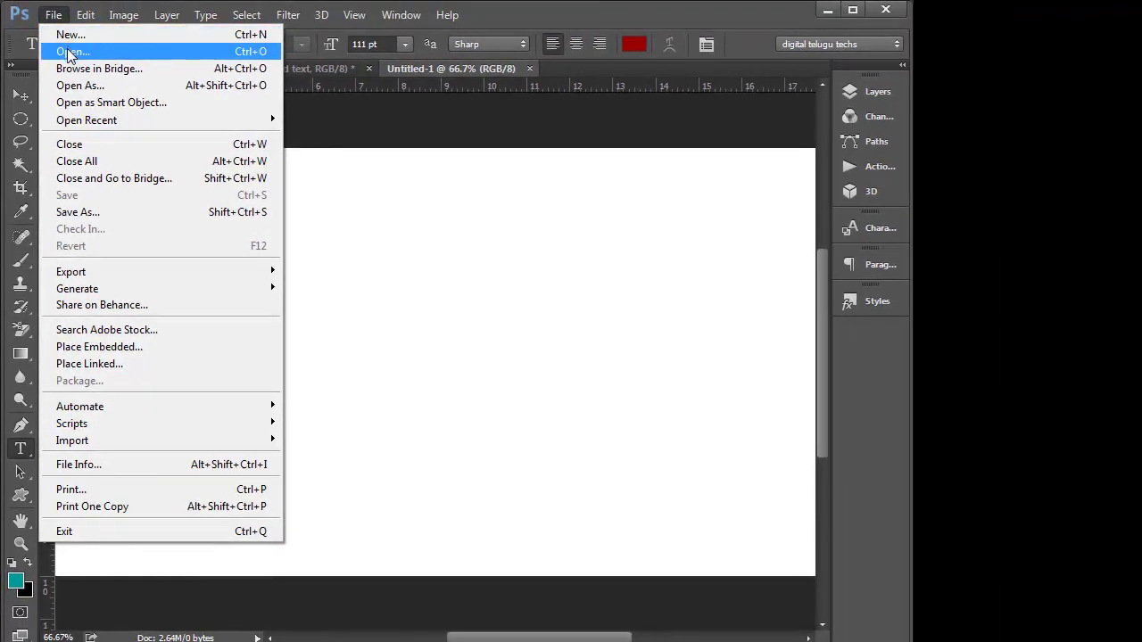
Browse in the Open dialog to MY FILES > ALL OF MY FILES > IMAGES > vector shapes 01
{"action": "left_click", "coordinate": [70, 55]}
{"action": "scroll", "coordinate": [533, 207], "scroll_direction": "down", "scroll_amount": 1}
{"action": "scroll", "coordinate": [533, 206], "scroll_direction": "up", "scroll_amount": 1}
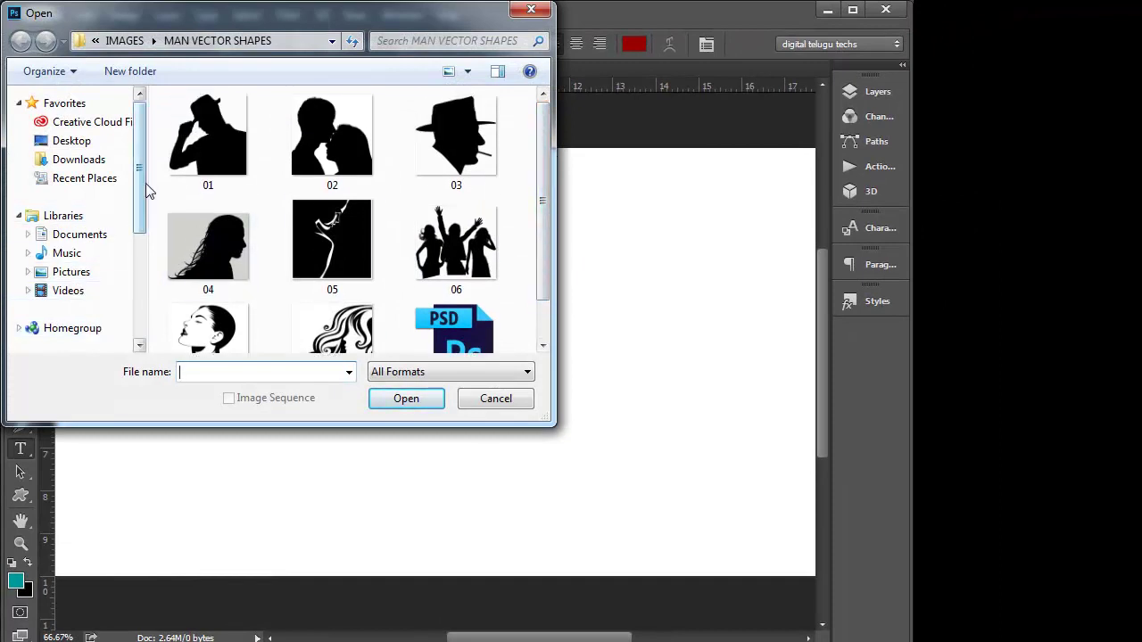
{"action": "left_click_drag", "start_coordinate": [146, 186], "coordinate": [140, 298]}
{"action": "left_click", "coordinate": [73, 263]}
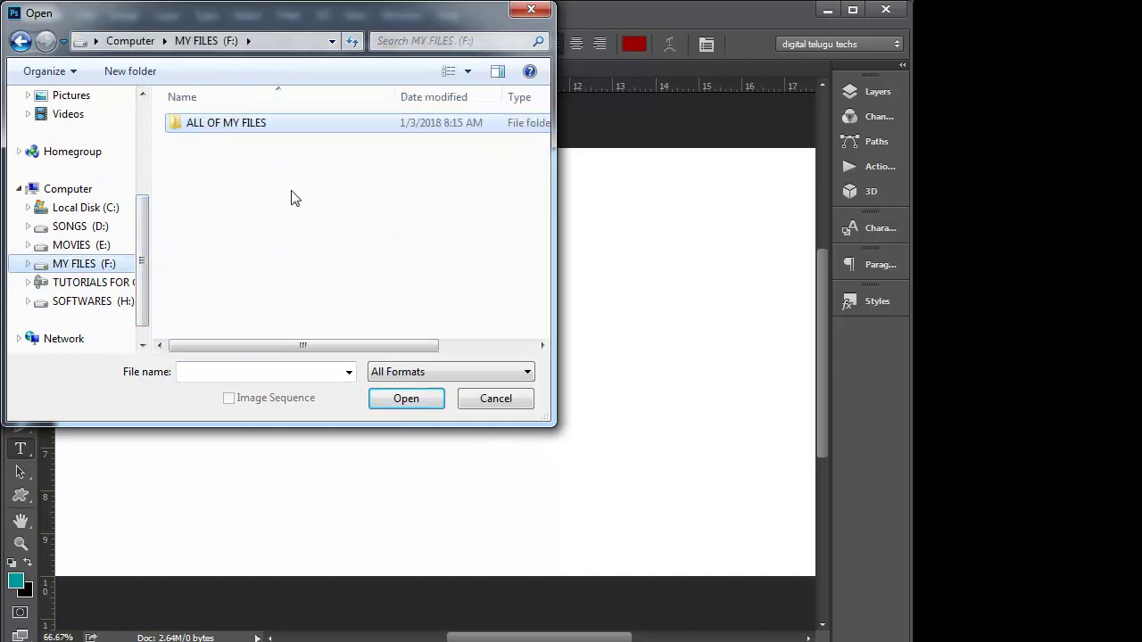
{"action": "double_click", "coordinate": [259, 124]}
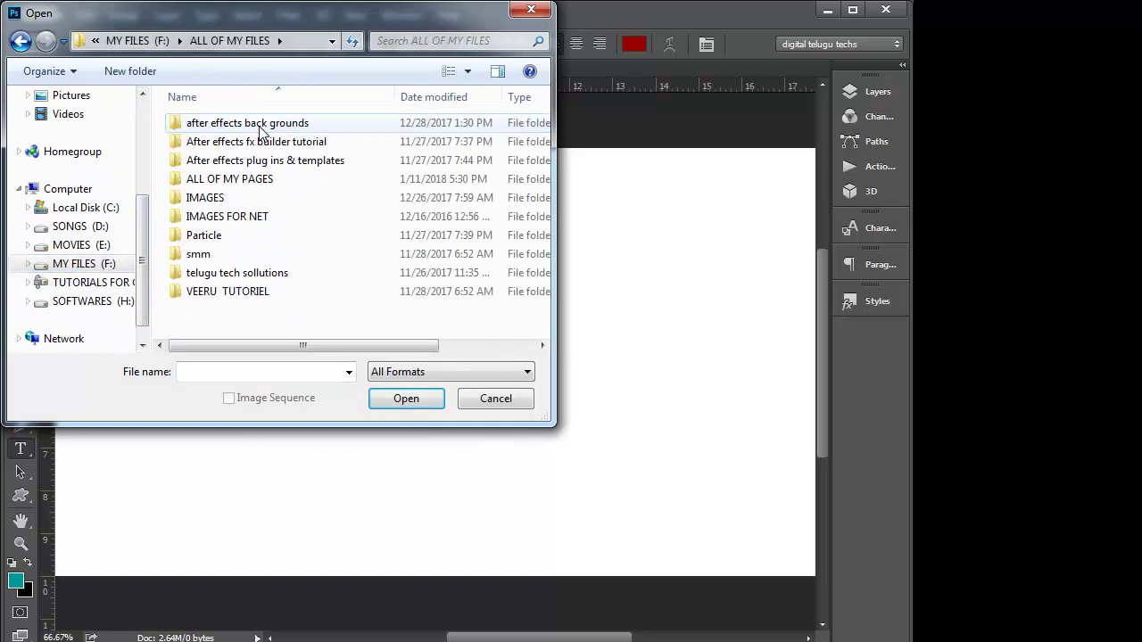
{"action": "double_click", "coordinate": [204, 200]}
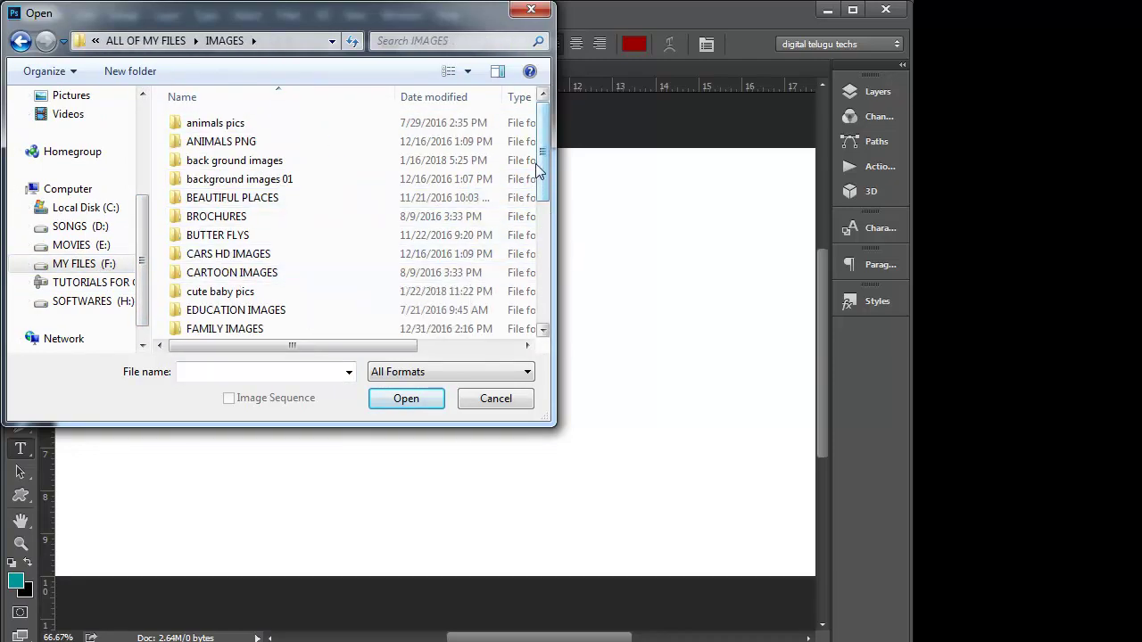
{"action": "left_click_drag", "start_coordinate": [542, 155], "coordinate": [541, 303]}
{"action": "double_click", "coordinate": [248, 295]}
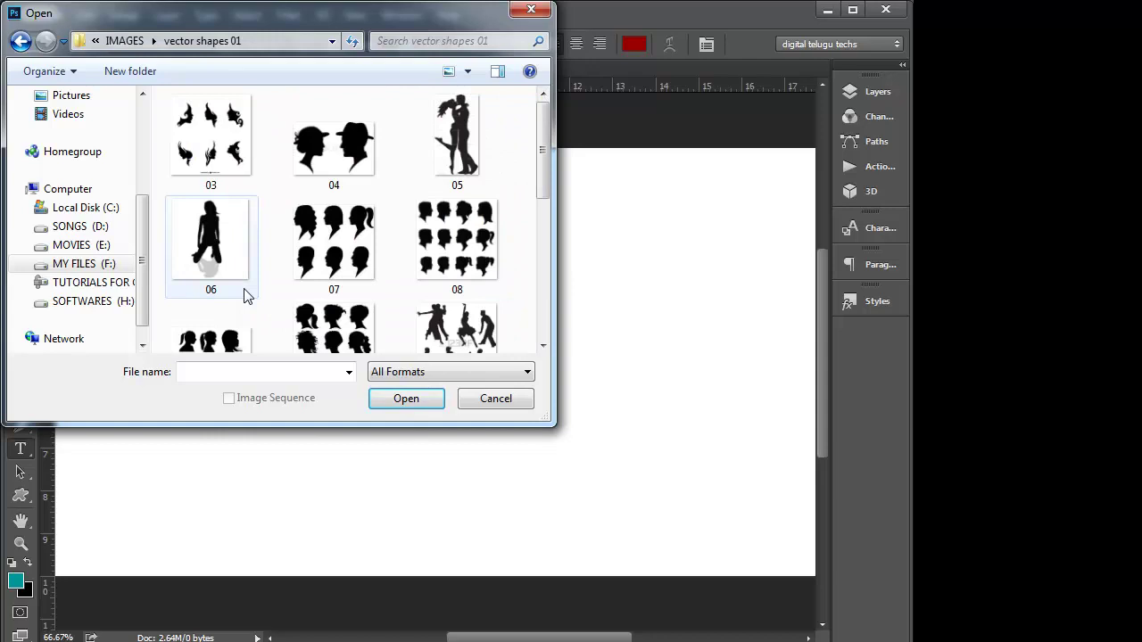
Open the 05 couple silhouette image, then close it again
{"action": "left_click_drag", "start_coordinate": [544, 138], "coordinate": [544, 145]}
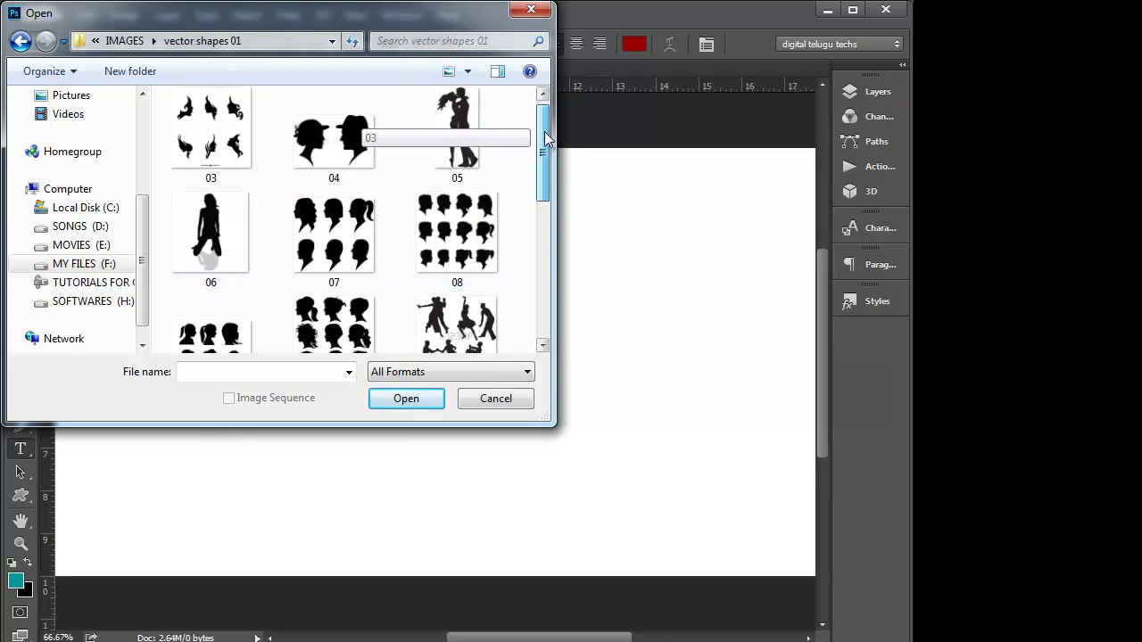
{"action": "left_click", "coordinate": [457, 132]}
{"action": "left_click", "coordinate": [406, 398]}
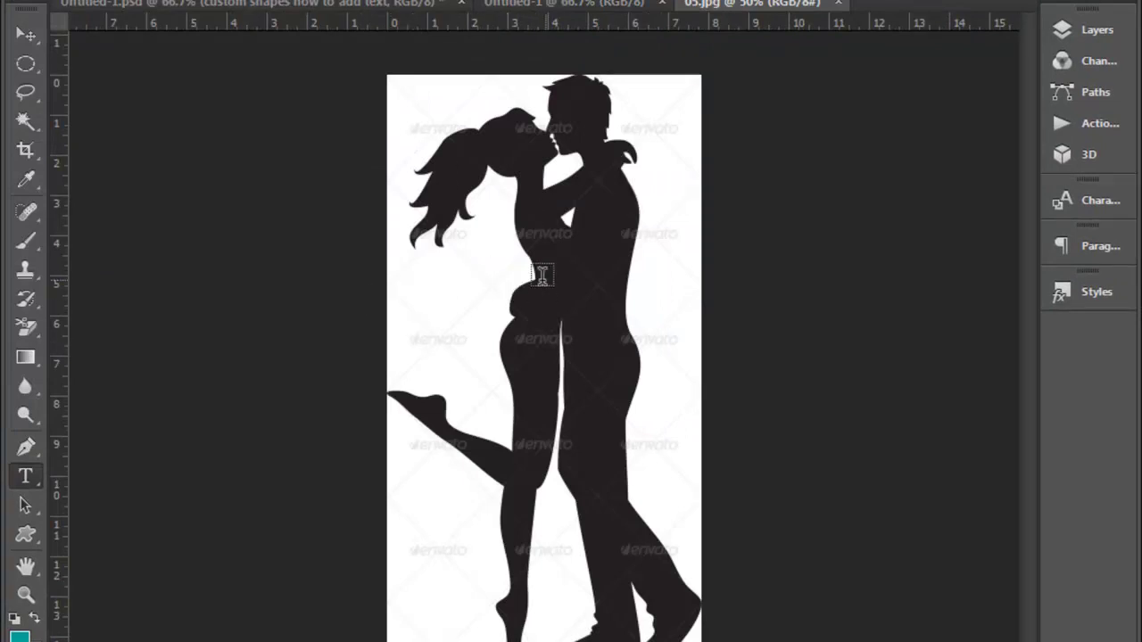
{"action": "left_click", "coordinate": [836, 3]}
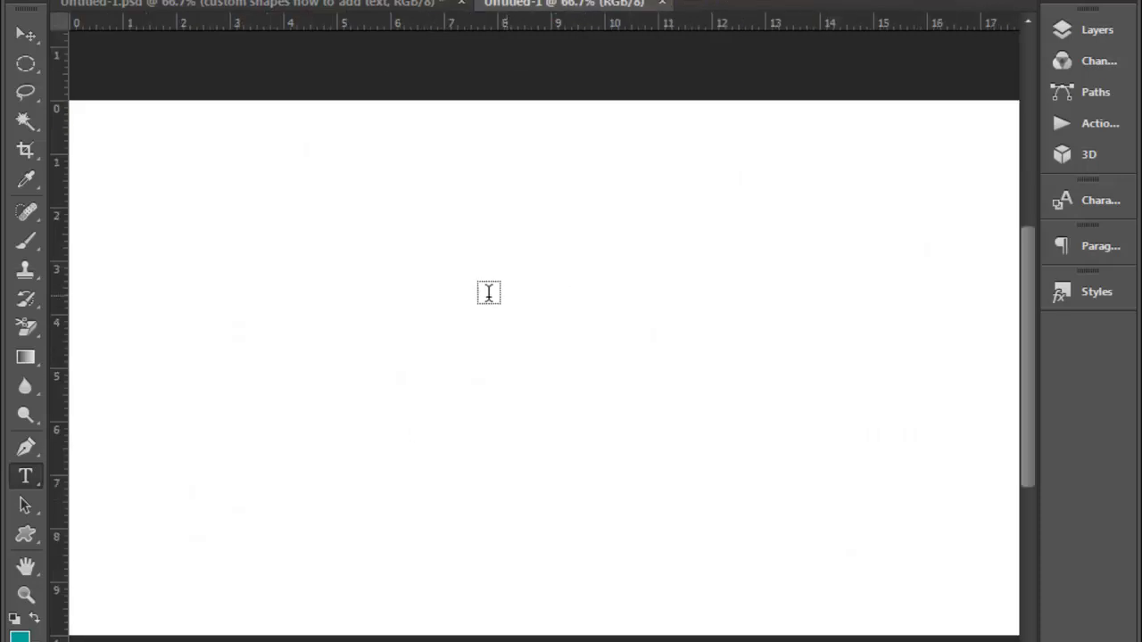
Open nicubunu_Woman_Silhouette_12.png from the vector shapes 01 folder
{"action": "left_click", "coordinate": [54, 14]}
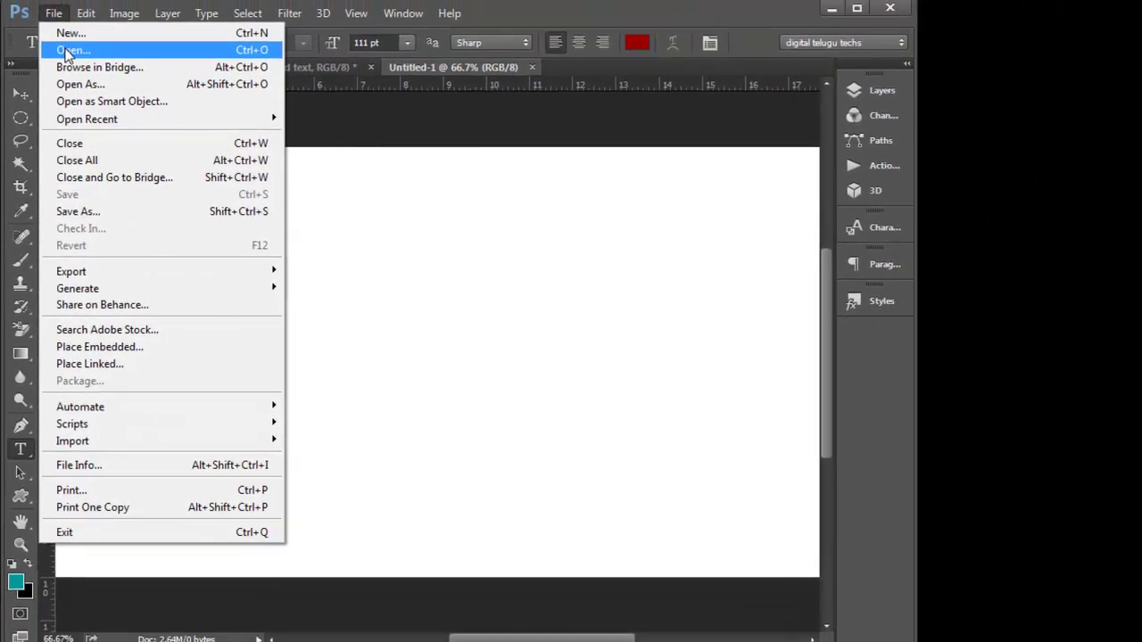
{"action": "left_click", "coordinate": [68, 50]}
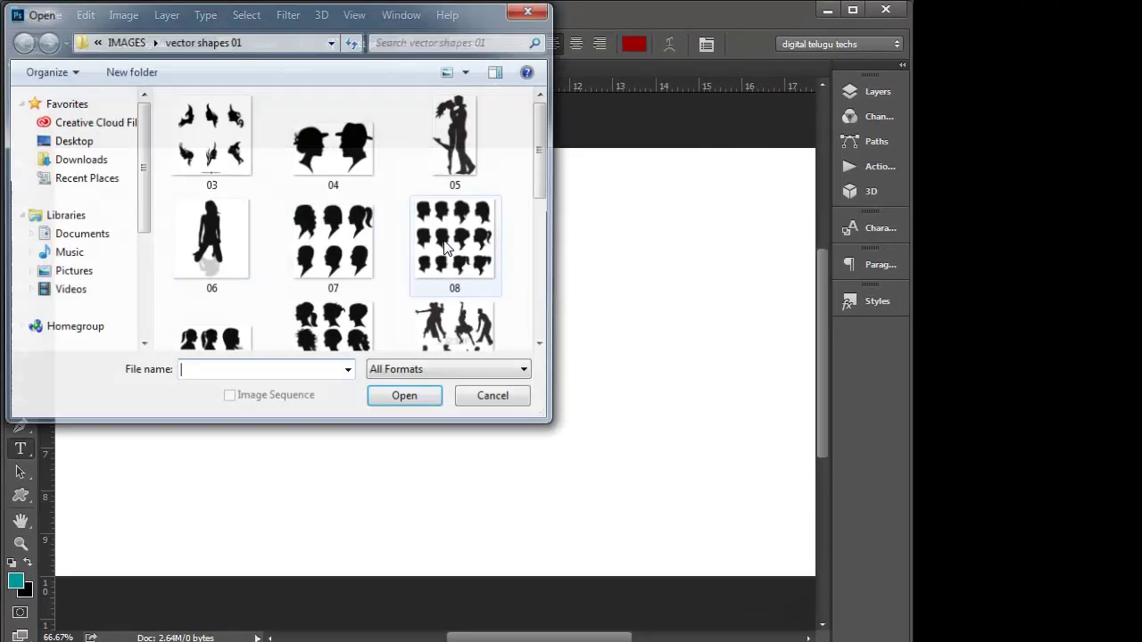
{"action": "left_click_drag", "start_coordinate": [543, 149], "coordinate": [545, 237]}
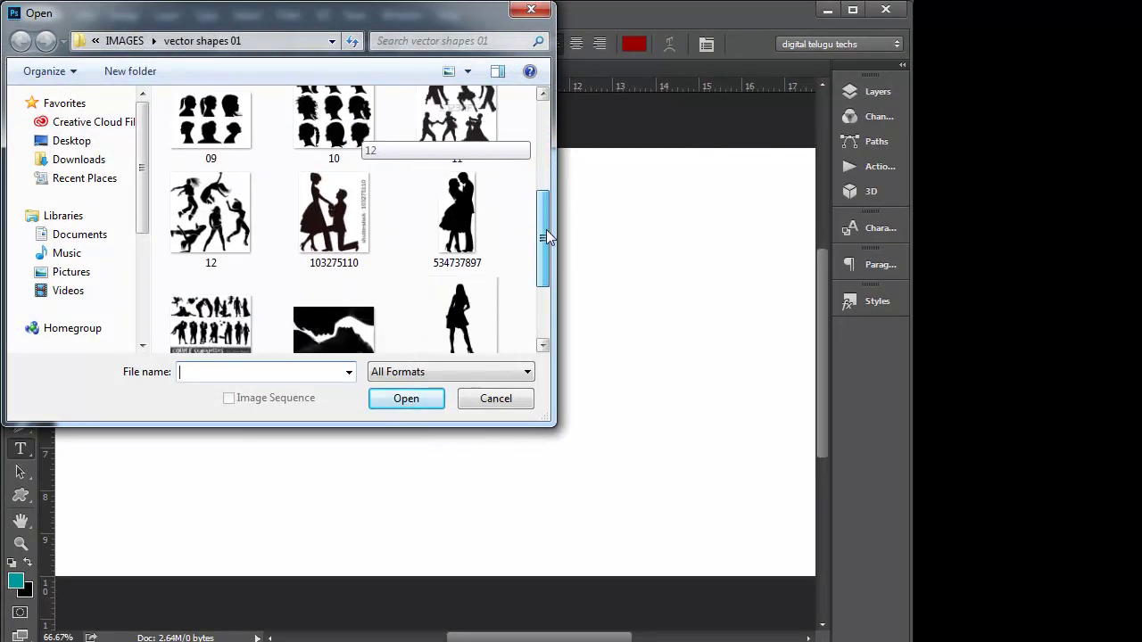
{"action": "left_click", "coordinate": [323, 218]}
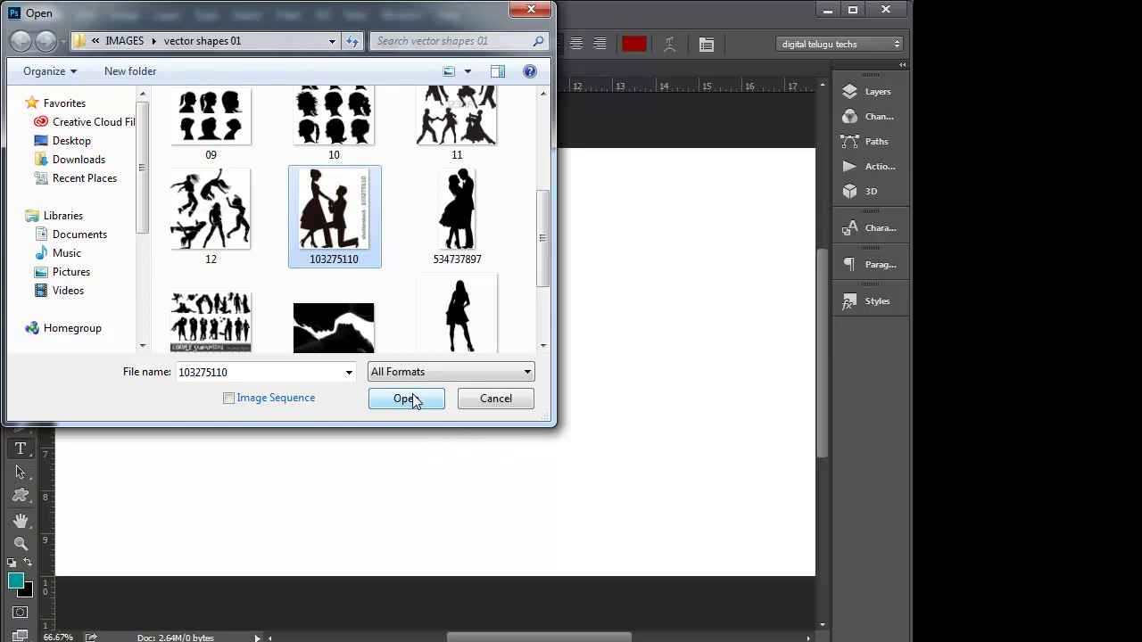
{"action": "left_click", "coordinate": [458, 321]}
{"action": "left_click", "coordinate": [409, 400]}
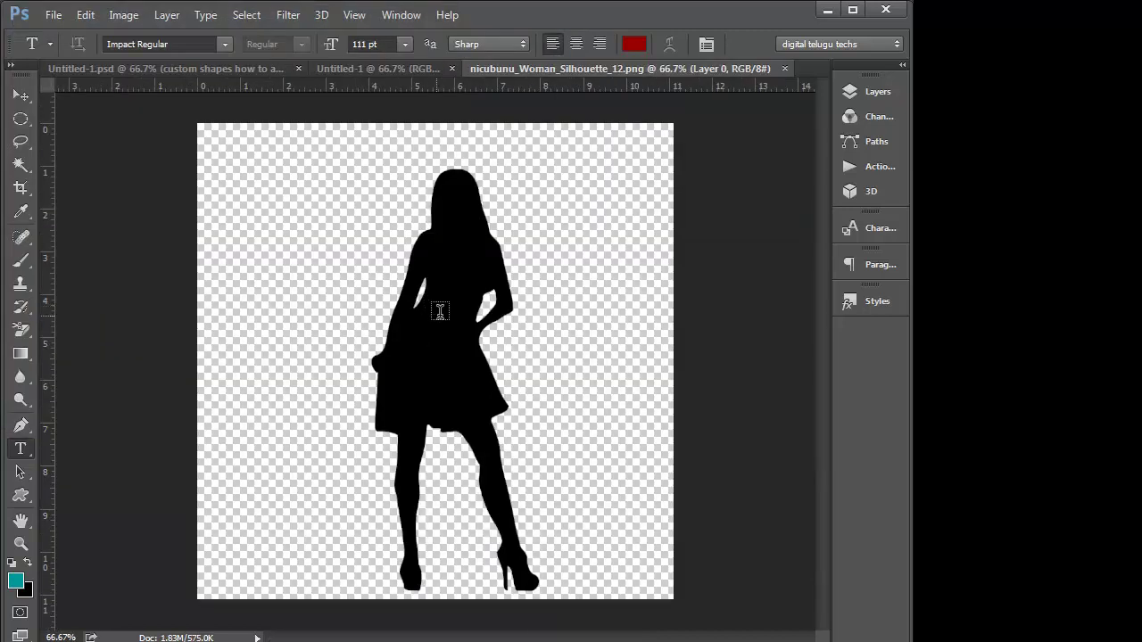
Magic Wand-select the black silhouette and convert it to a work path at 2.0 px tolerance
{"action": "left_click", "coordinate": [19, 165]}
{"action": "left_click", "coordinate": [437, 282]}
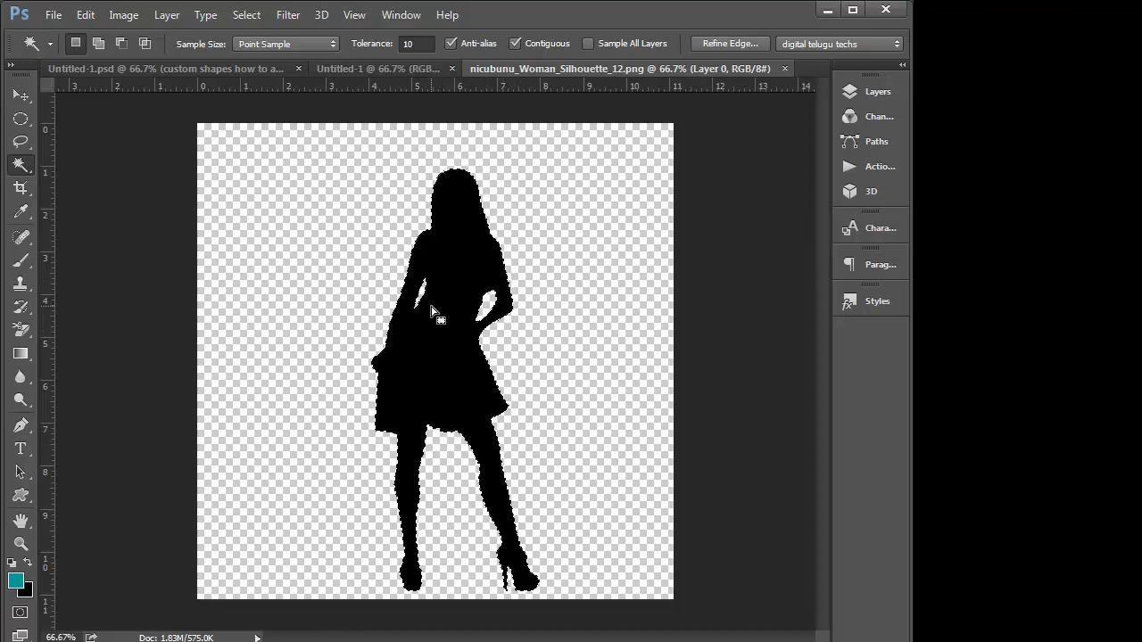
{"action": "key", "text": "l"}
{"action": "right_click", "coordinate": [460, 273]}
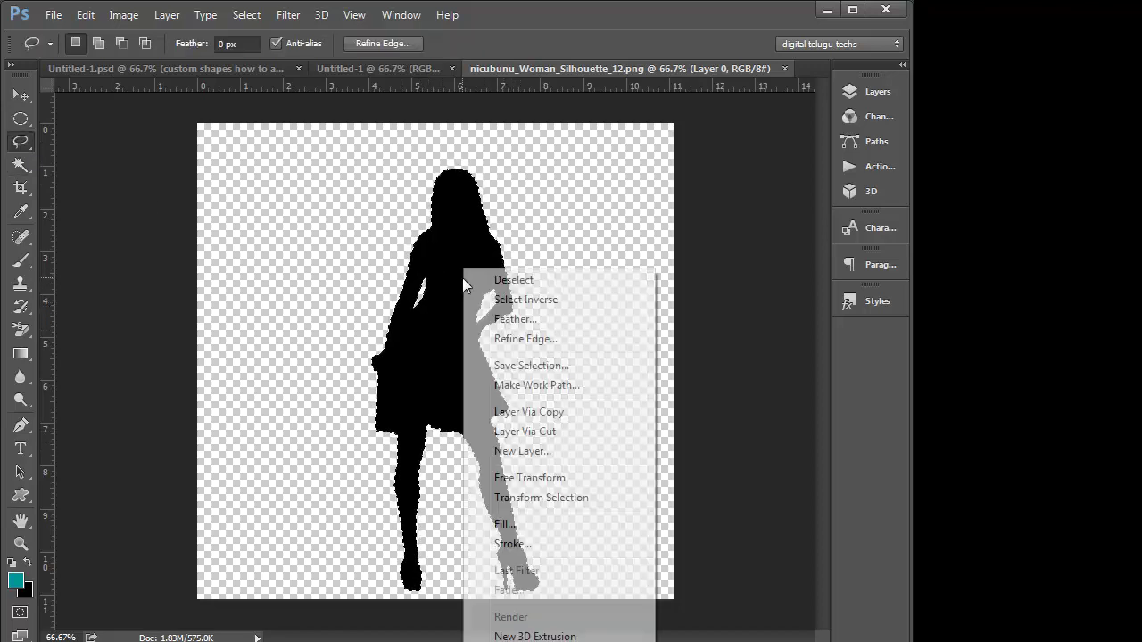
{"action": "left_click", "coordinate": [512, 385]}
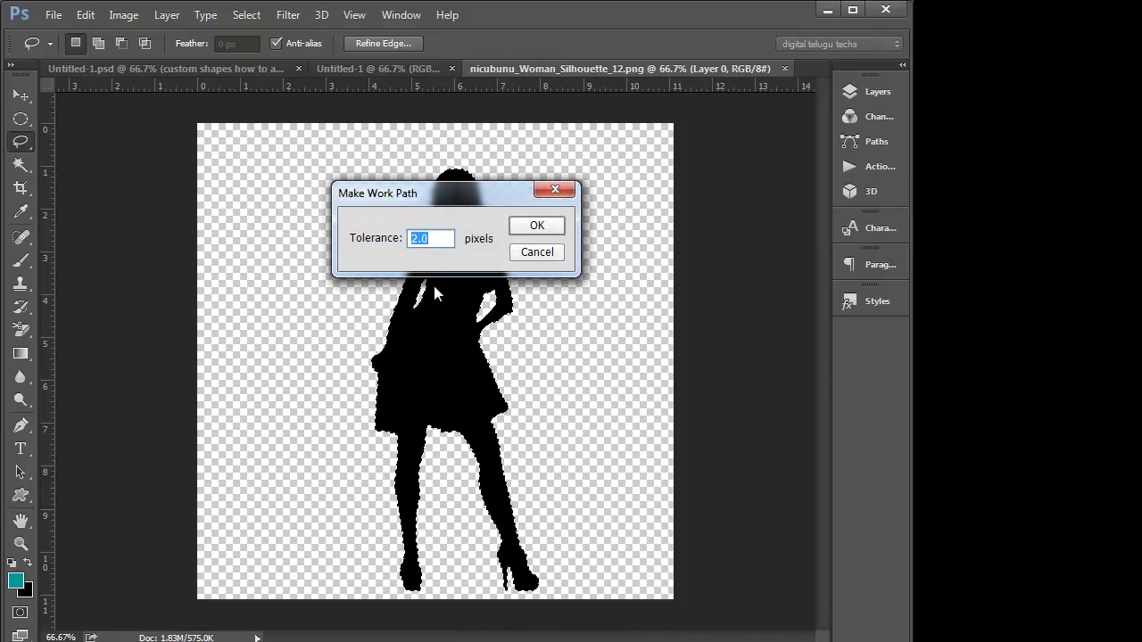
{"action": "left_click", "coordinate": [539, 227]}
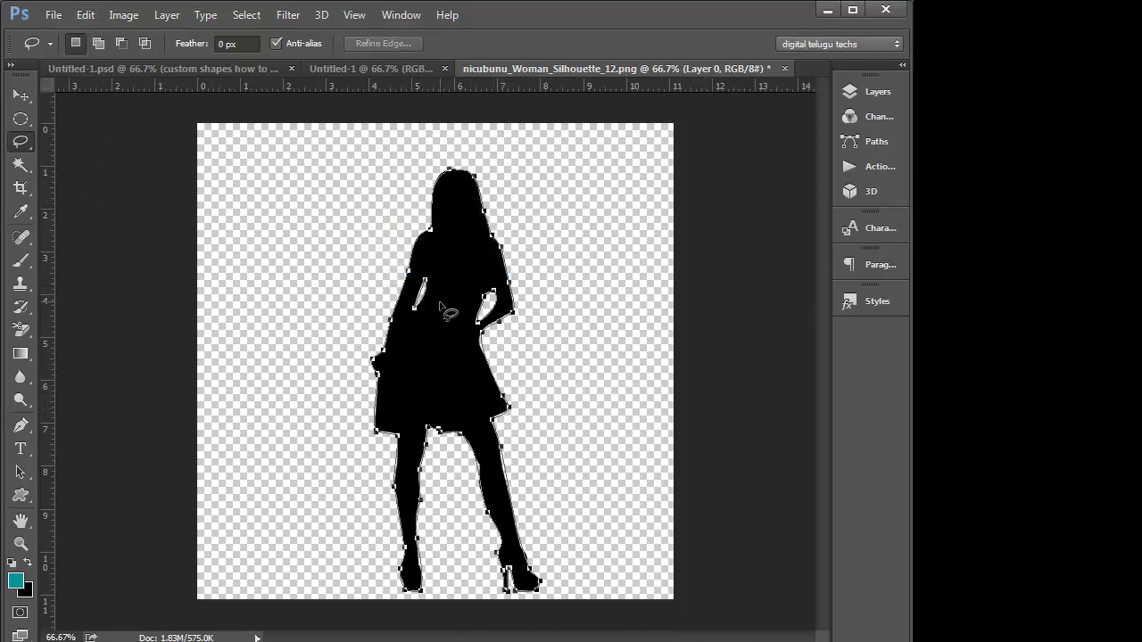
Define the path as custom shape 'd 2' and return to the Untitled-1 canvas
{"action": "left_click", "coordinate": [82, 18]}
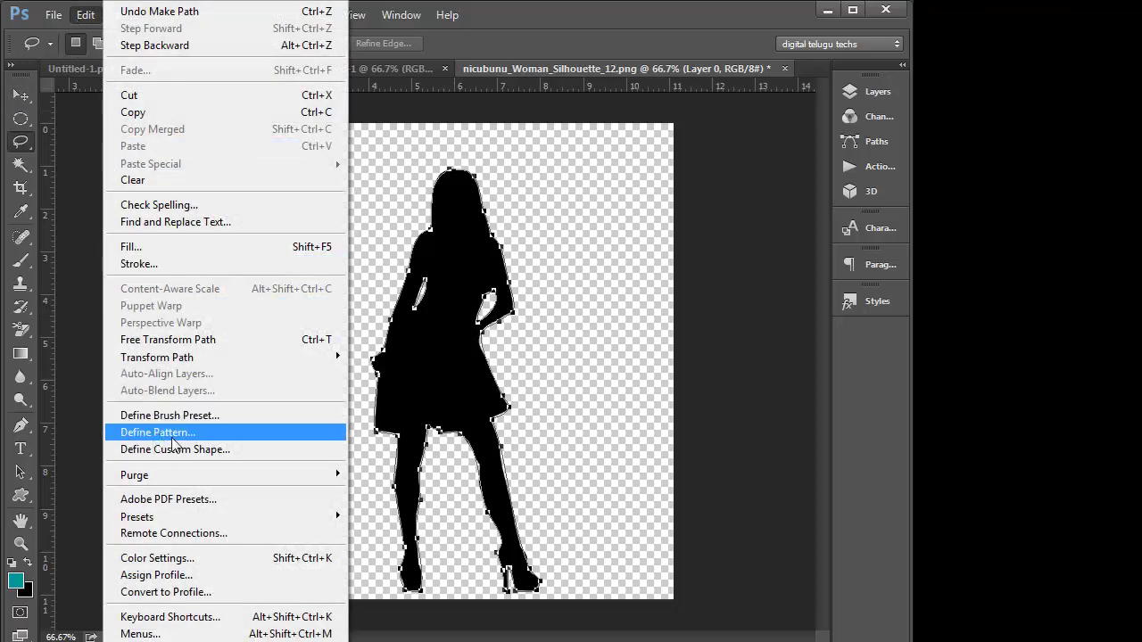
{"action": "left_click", "coordinate": [151, 449]}
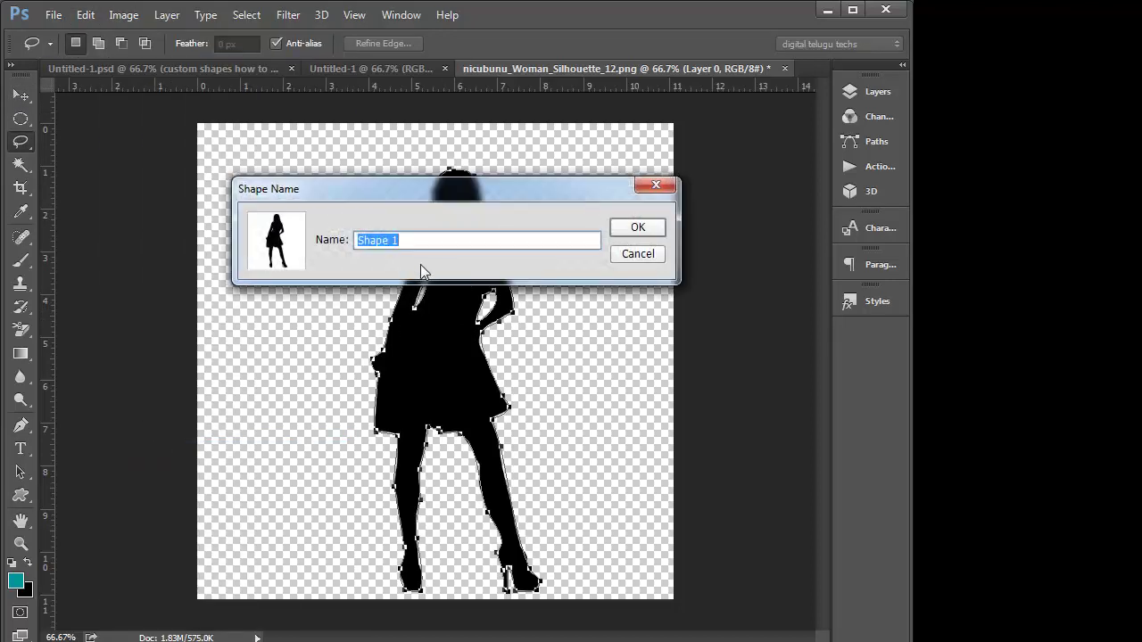
{"action": "key", "text": "BackSpace"}
{"action": "type", "text": "d 2"}
{"action": "left_click", "coordinate": [644, 226]}
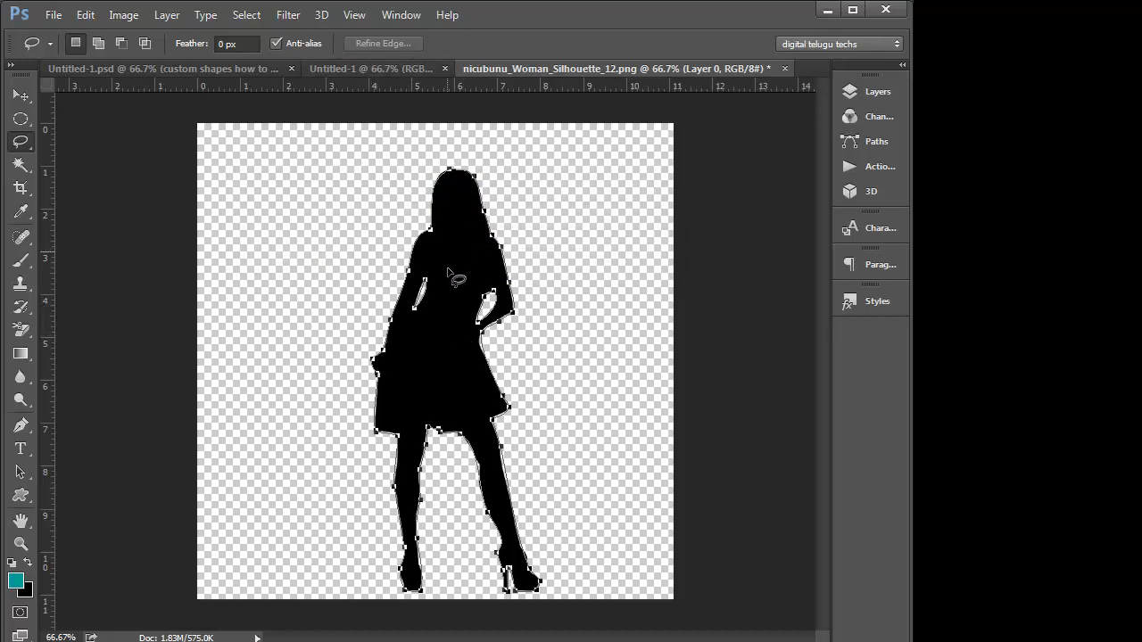
{"action": "left_click", "coordinate": [353, 67]}
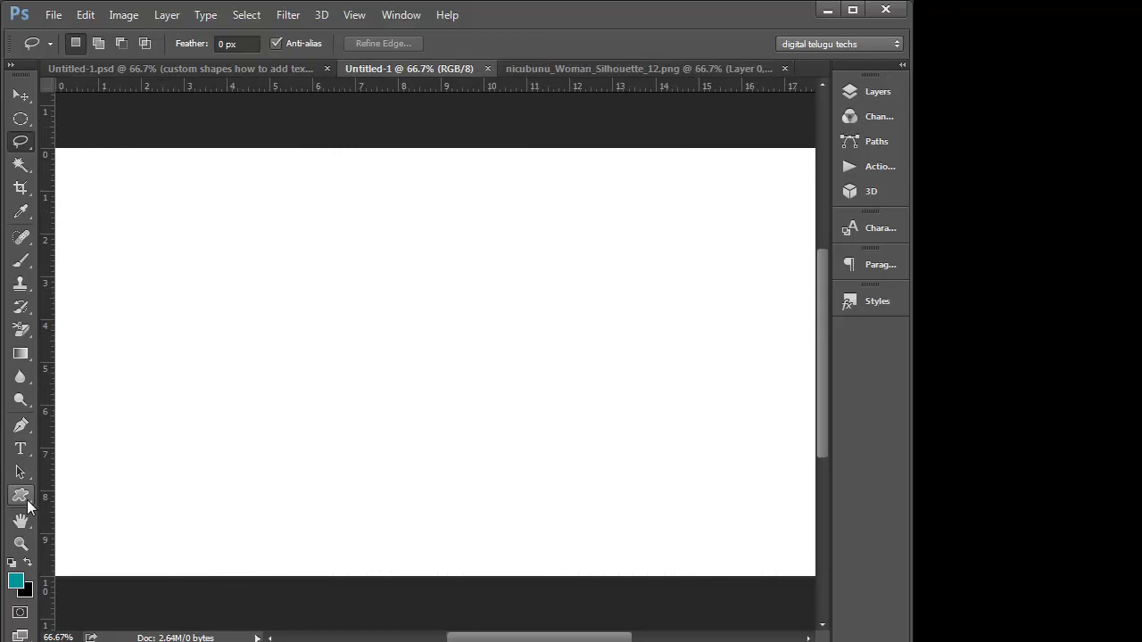
Choose the standing-woman silhouette in the Custom Shape picker and set the mode to Pixels
{"action": "left_click", "coordinate": [27, 500]}
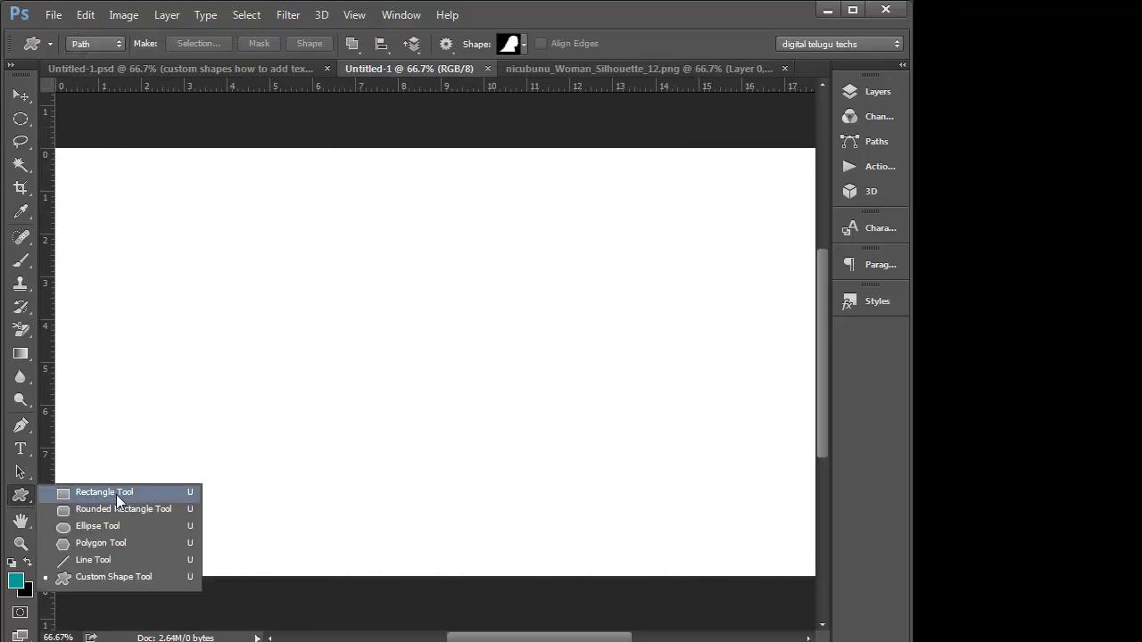
{"action": "left_click", "coordinate": [84, 576]}
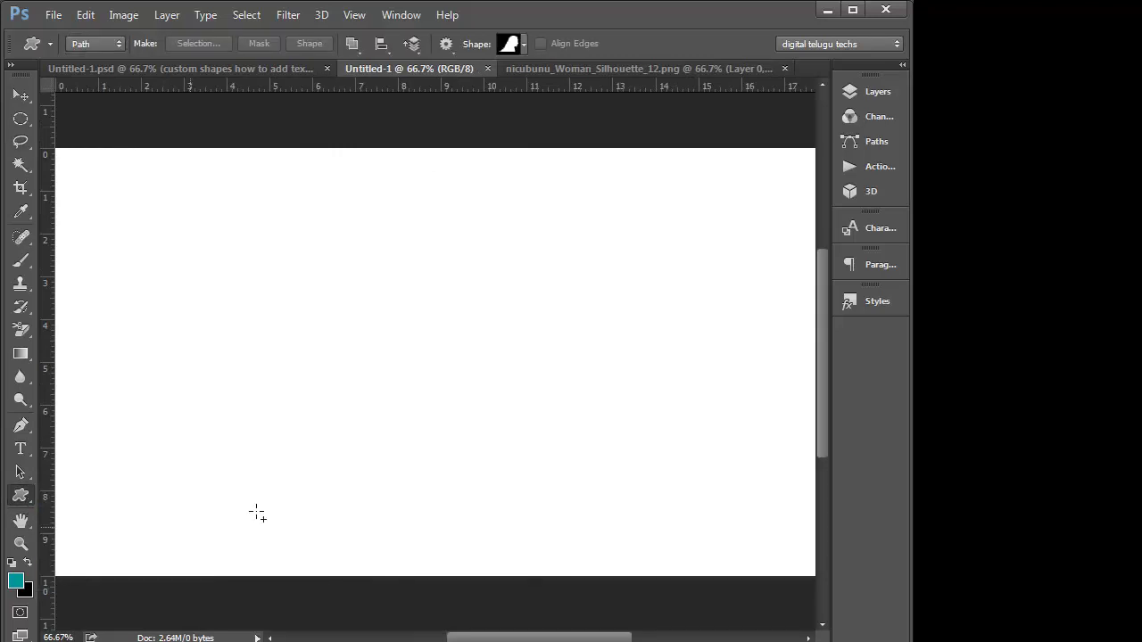
{"action": "left_click", "coordinate": [524, 45]}
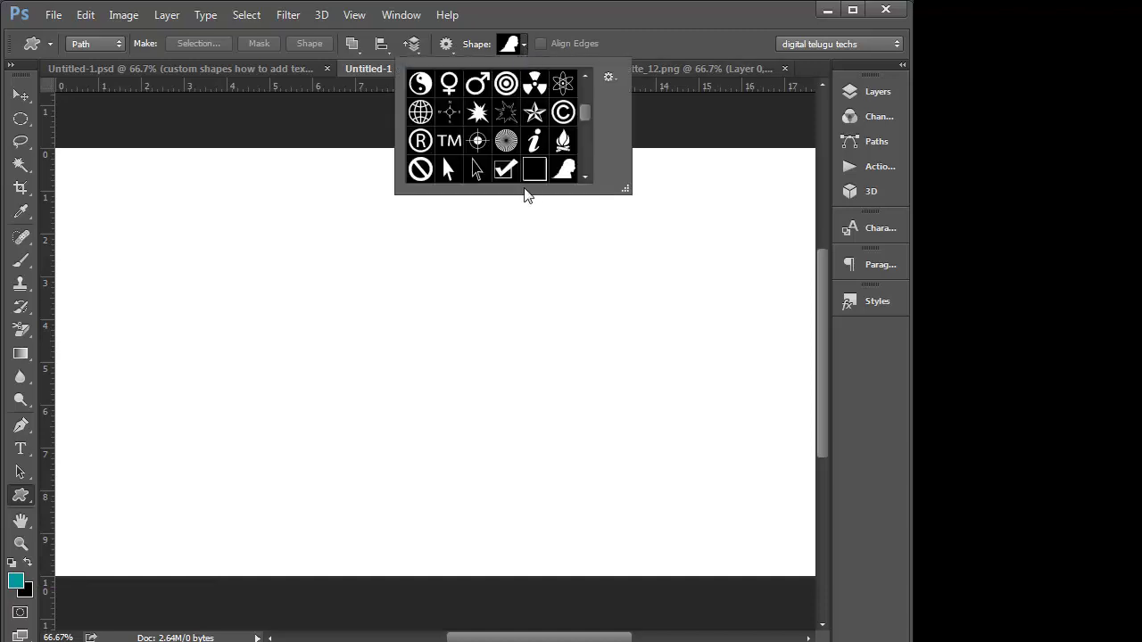
{"action": "left_click_drag", "start_coordinate": [586, 115], "coordinate": [586, 173]}
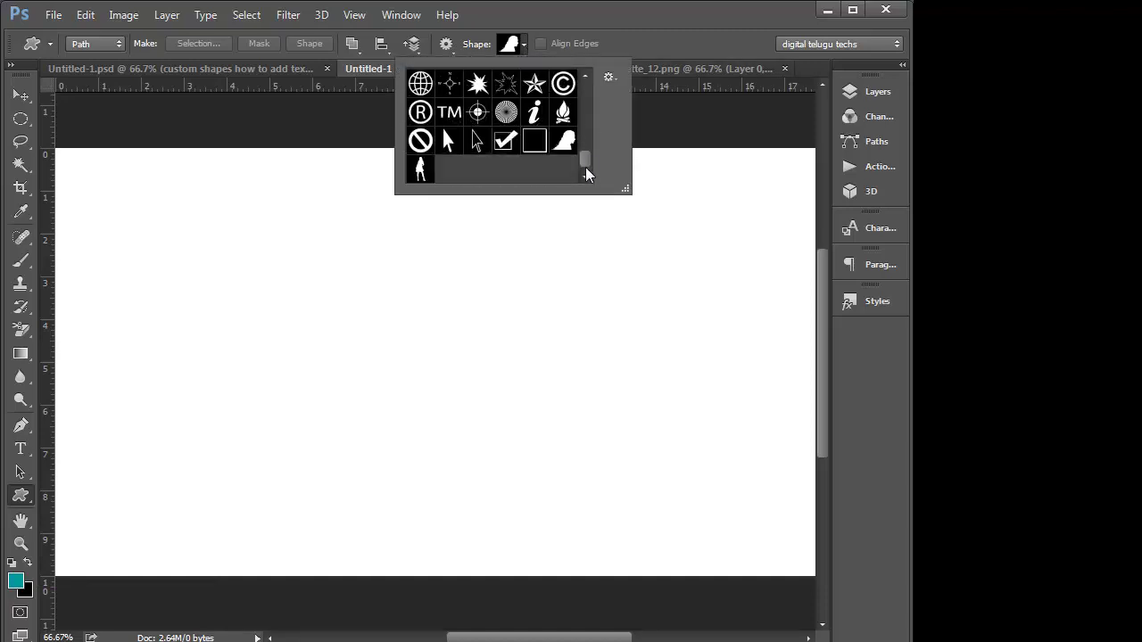
{"action": "left_click", "coordinate": [420, 169]}
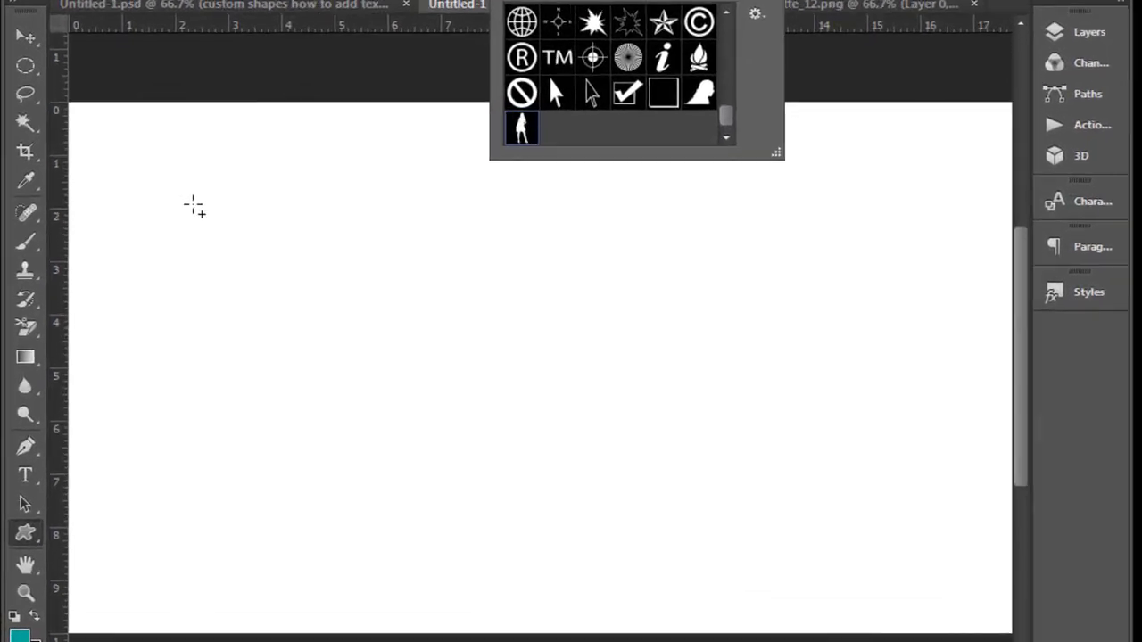
{"action": "left_click", "coordinate": [125, 9]}
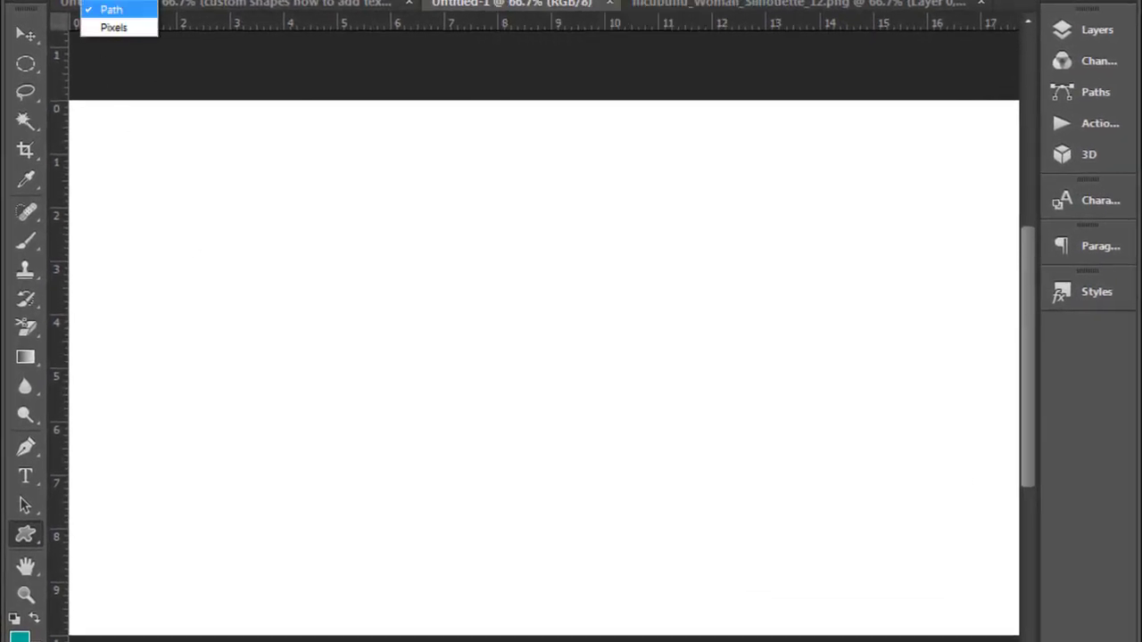
{"action": "left_click", "coordinate": [114, 28]}
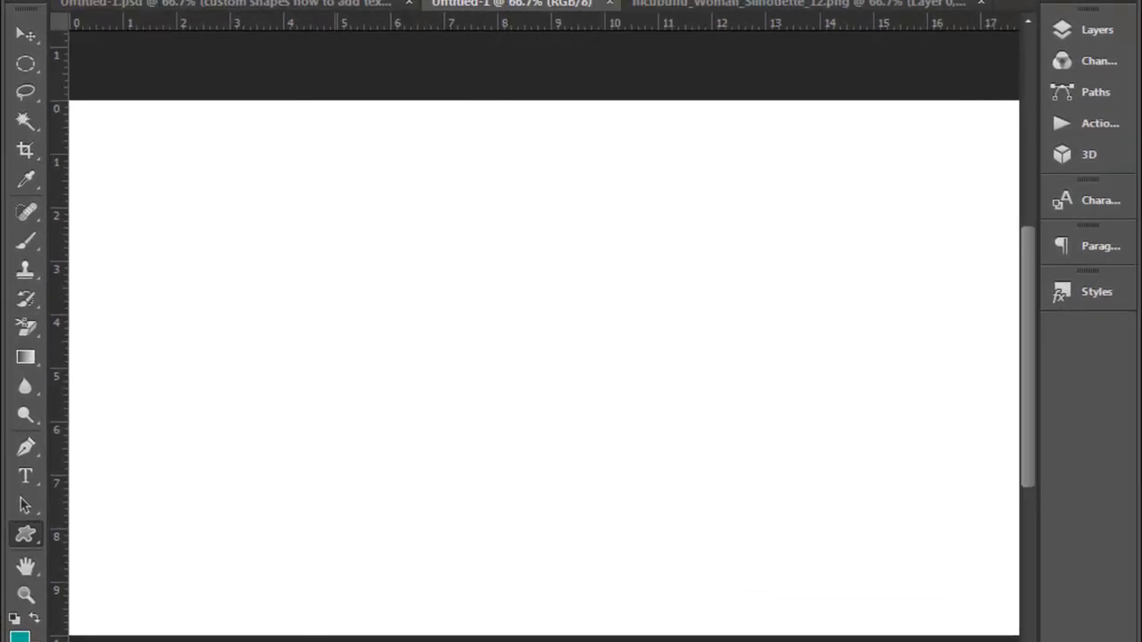
Set the foreground colour to magenta #cc33cc
{"action": "left_click", "coordinate": [19, 636]}
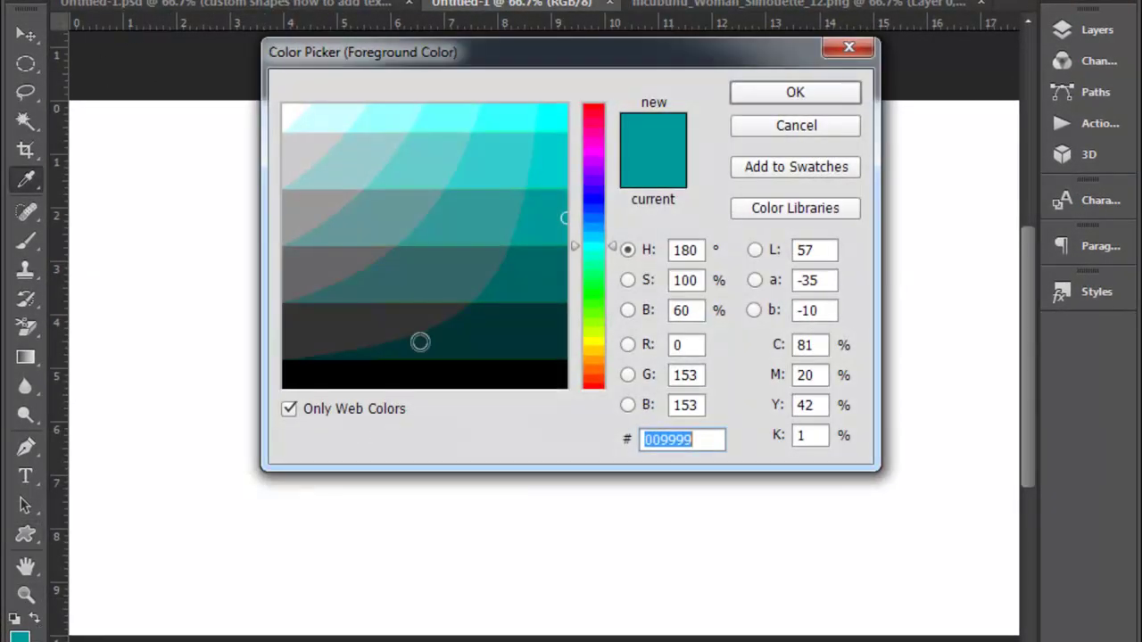
{"action": "left_click", "coordinate": [603, 154]}
{"action": "left_click", "coordinate": [531, 150]}
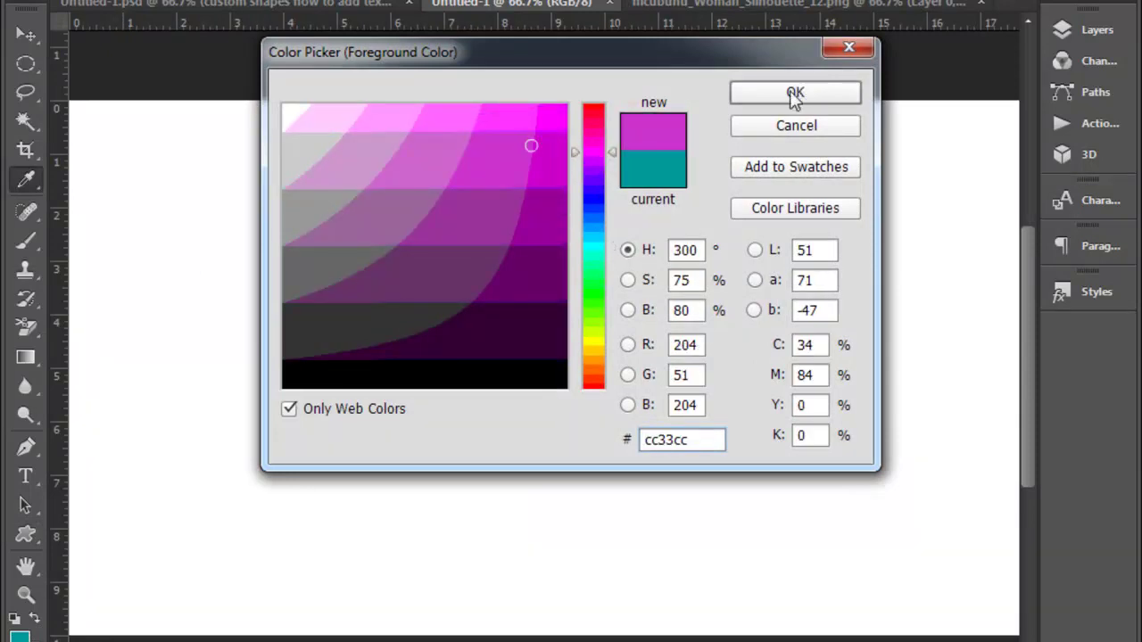
{"action": "left_click", "coordinate": [789, 90]}
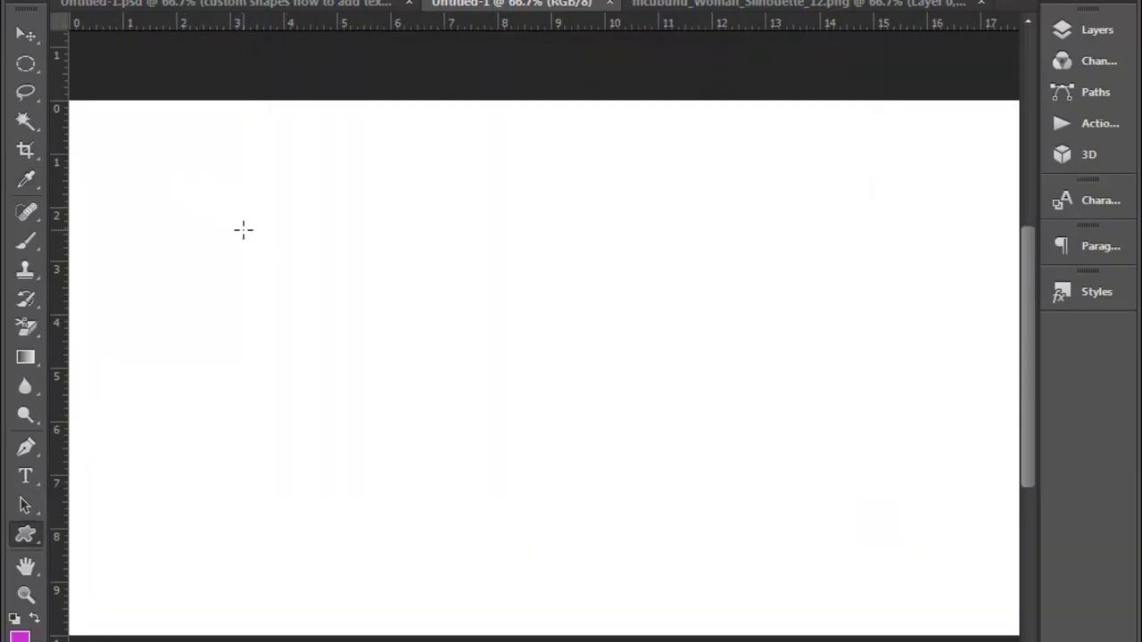
Draw a magenta woman silhouette on the left of the canvas; the move attempt hits the locked-layer warning
{"action": "left_click_drag", "start_coordinate": [228, 225], "coordinate": [533, 571]}
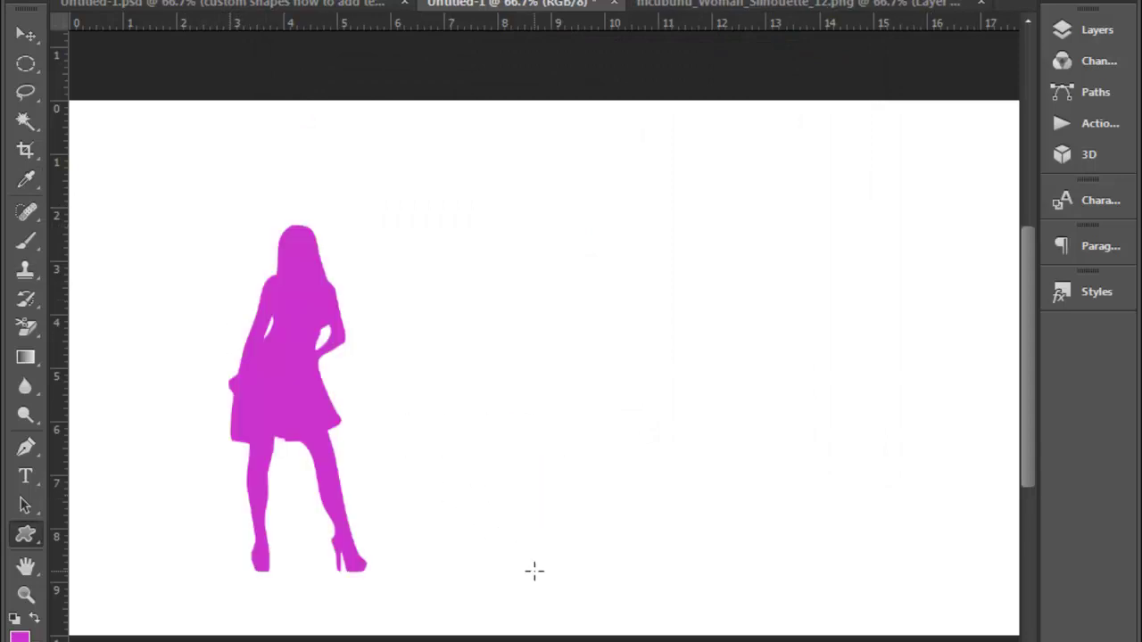
{"action": "left_click", "coordinate": [25, 34]}
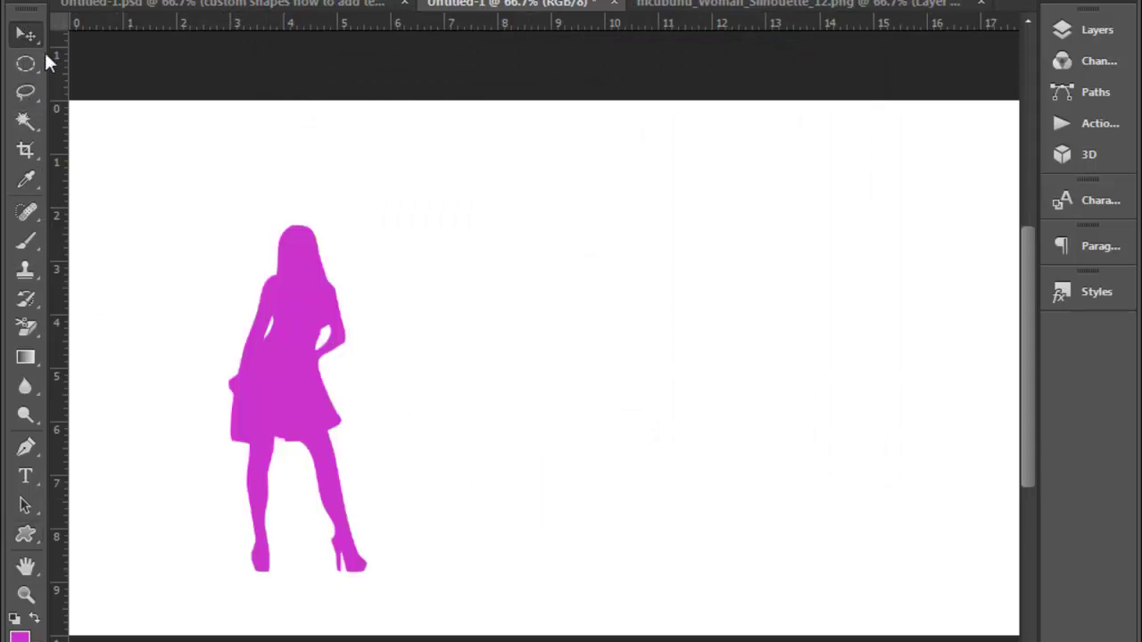
{"action": "mouse_move", "coordinate": [300, 375]}
{"action": "left_mouse_down"}
{"action": "mouse_move", "coordinate": [191, 326]}
{"action": "mouse_move", "coordinate": [298, 377]}
{"action": "left_mouse_up"}
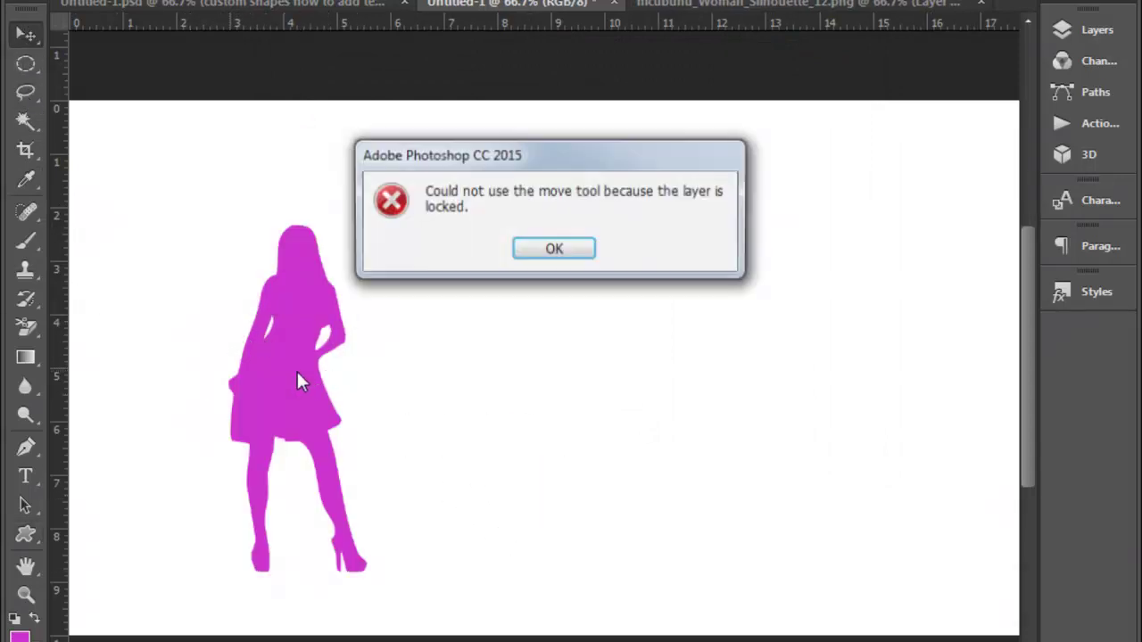
{"action": "left_click", "coordinate": [555, 250]}
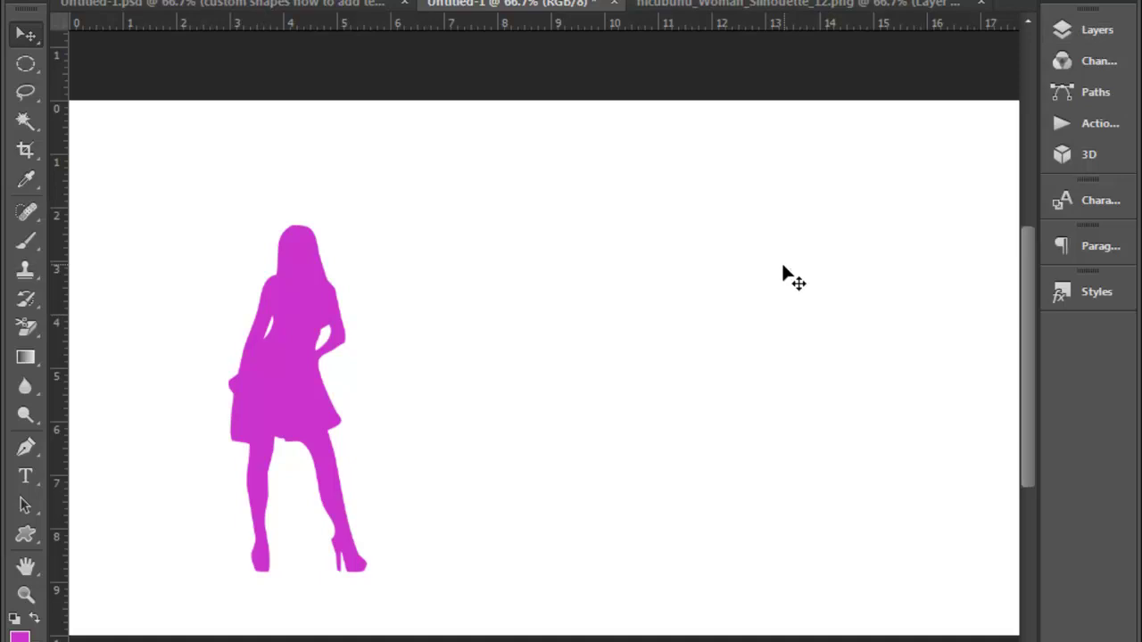
After another blocked move, add a new empty Layer 1 above Background
{"action": "left_click_drag", "start_coordinate": [357, 363], "coordinate": [217, 365]}
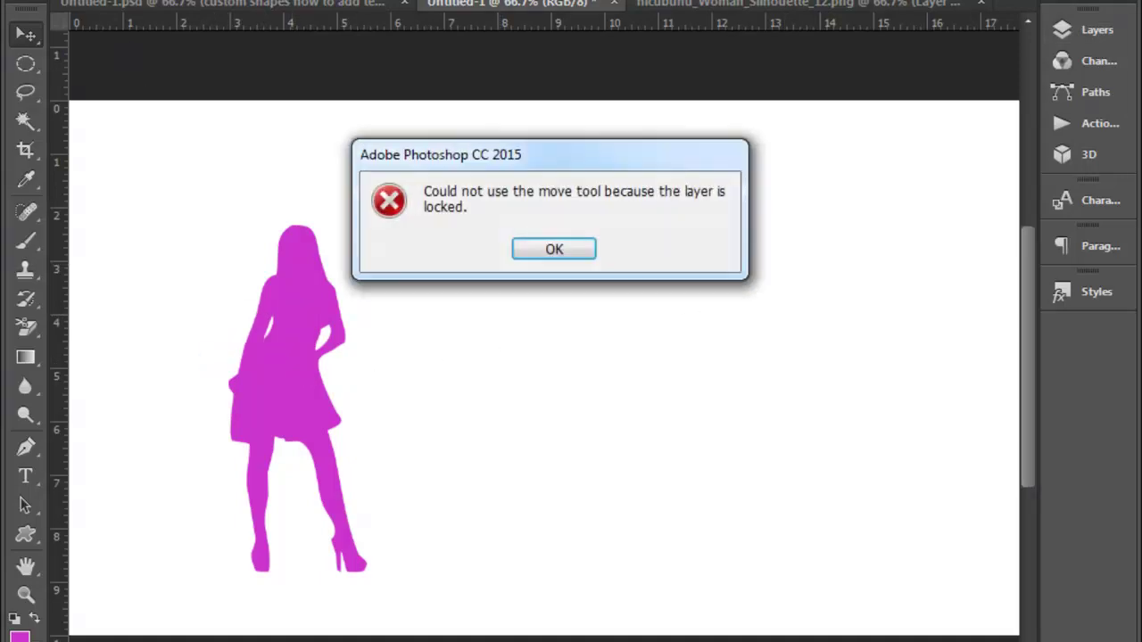
{"action": "left_click", "coordinate": [585, 255]}
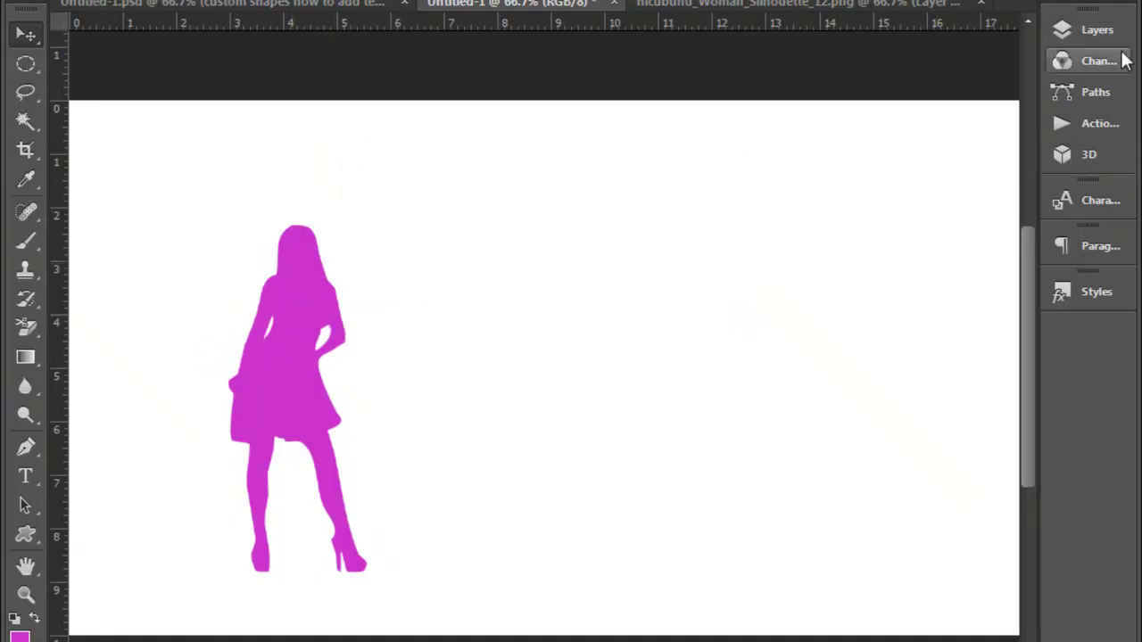
{"action": "left_click", "coordinate": [1084, 31]}
{"action": "left_click", "coordinate": [969, 511]}
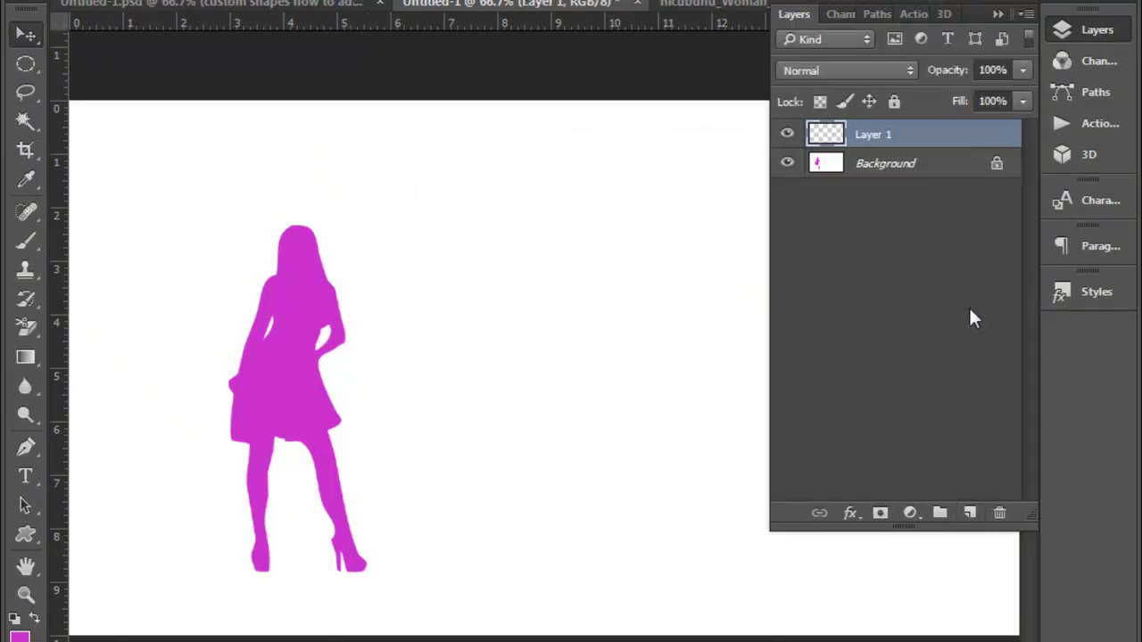
Draw three extra magenta silhouettes on Layer 1, undoing the first attempt
{"action": "left_click", "coordinate": [25, 534]}
{"action": "left_click_drag", "start_coordinate": [401, 162], "coordinate": [594, 464]}
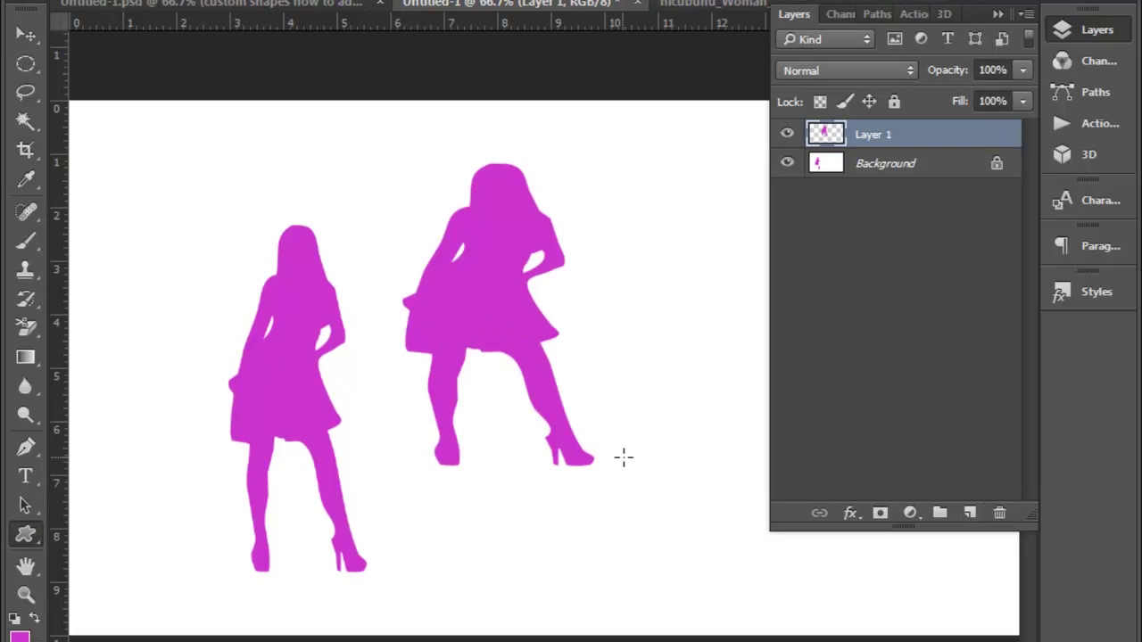
{"action": "key", "text": "ctrl+z"}
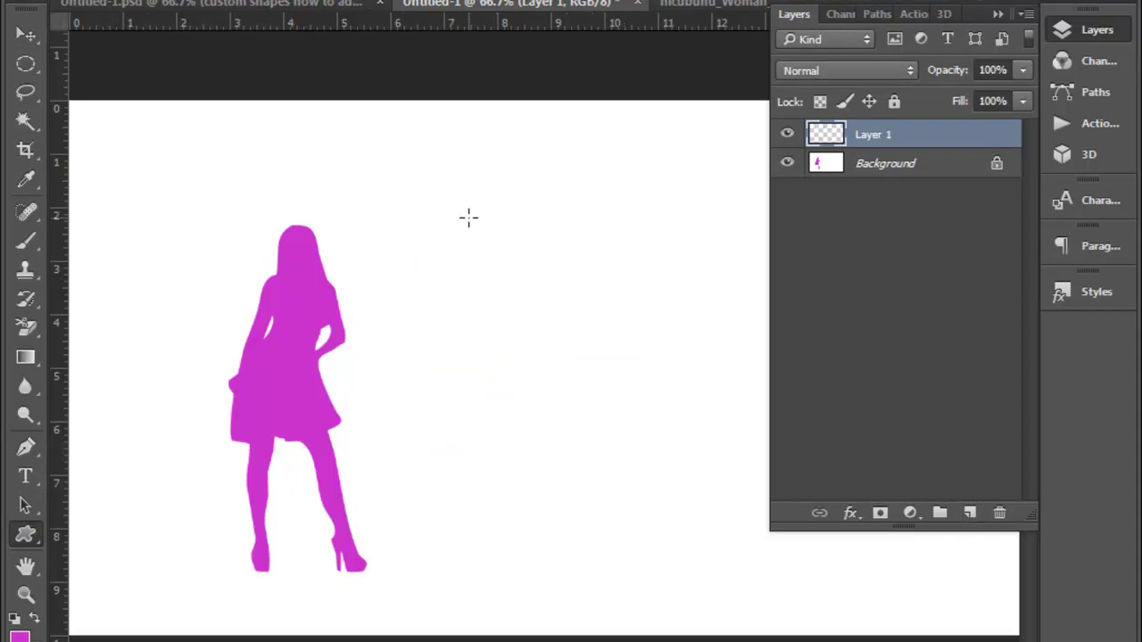
{"action": "left_click_drag", "start_coordinate": [461, 207], "coordinate": [660, 526]}
{"action": "left_click_drag", "start_coordinate": [602, 198], "coordinate": [640, 265]}
{"action": "mouse_move", "coordinate": [661, 193]}
{"action": "left_mouse_down"}
{"action": "mouse_move", "coordinate": [666, 255]}
{"action": "mouse_move", "coordinate": [757, 571]}
{"action": "left_mouse_up"}
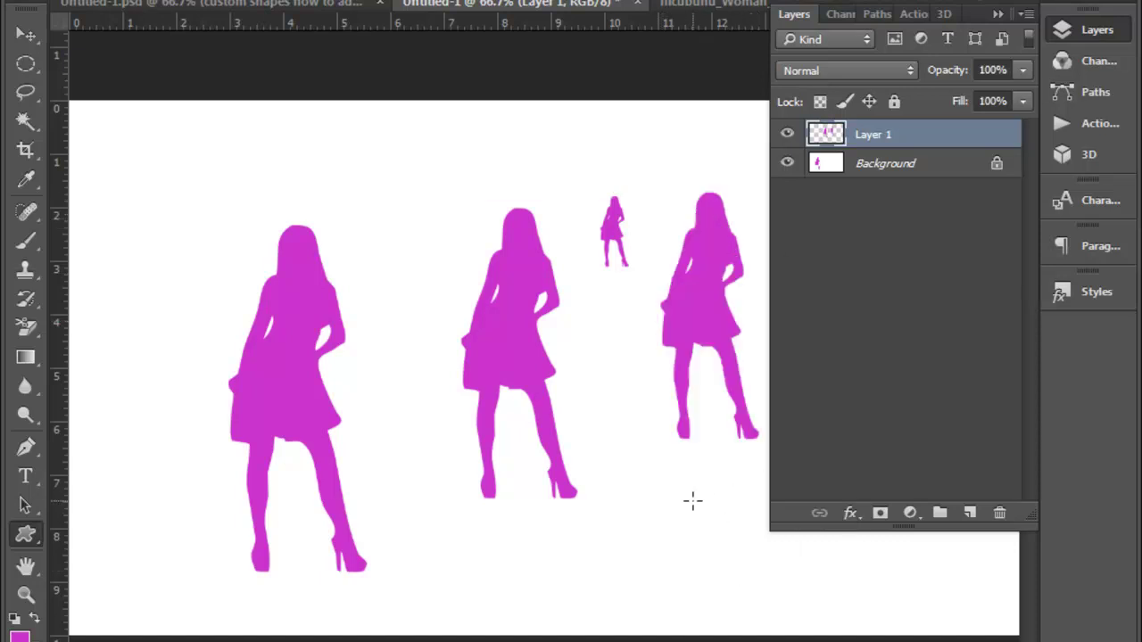
Move the Layer 1 silhouettes, delete them, and switch to the silhouette PNG document
{"action": "left_click", "coordinate": [997, 12]}
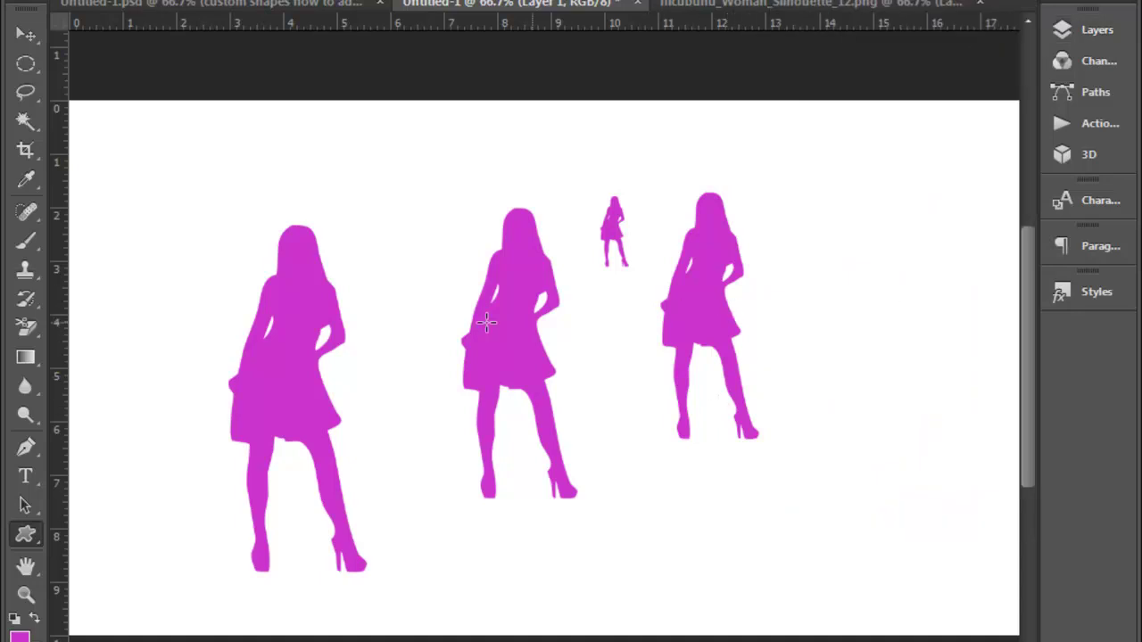
{"action": "left_click", "coordinate": [23, 35]}
{"action": "left_click_drag", "start_coordinate": [510, 340], "coordinate": [419, 312]}
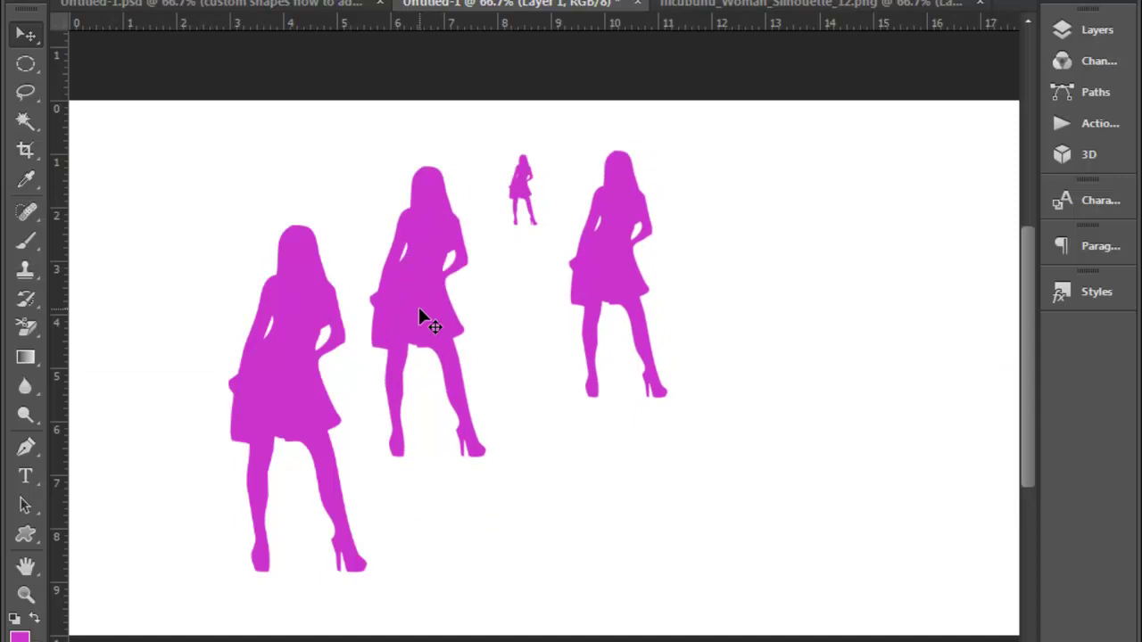
{"action": "key", "text": "Delete"}
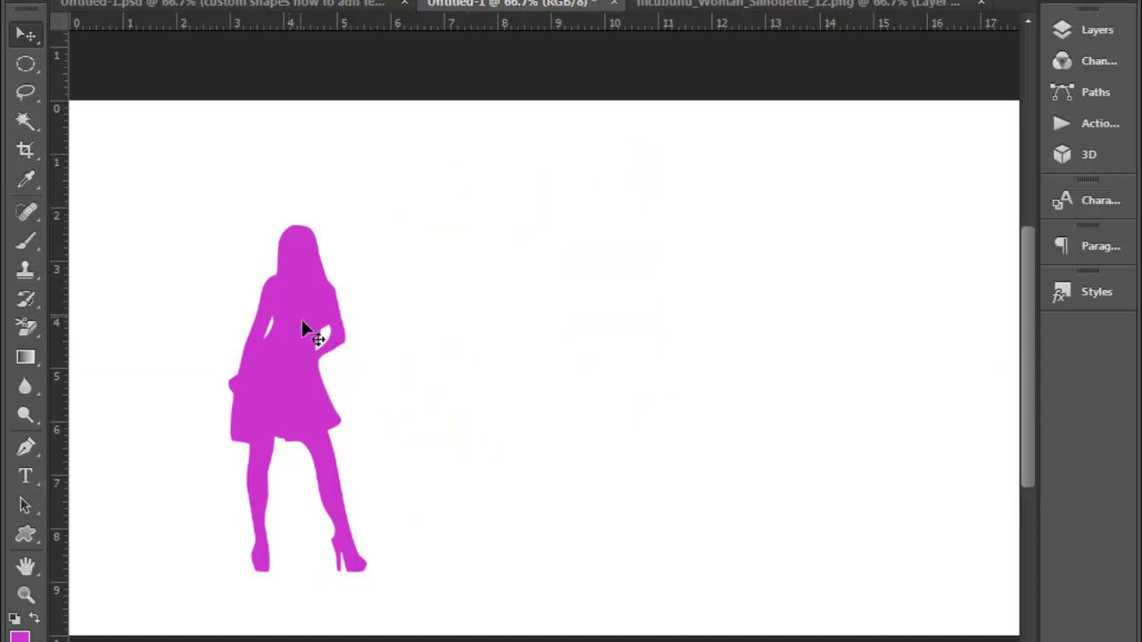
{"action": "left_click", "coordinate": [770, 5]}
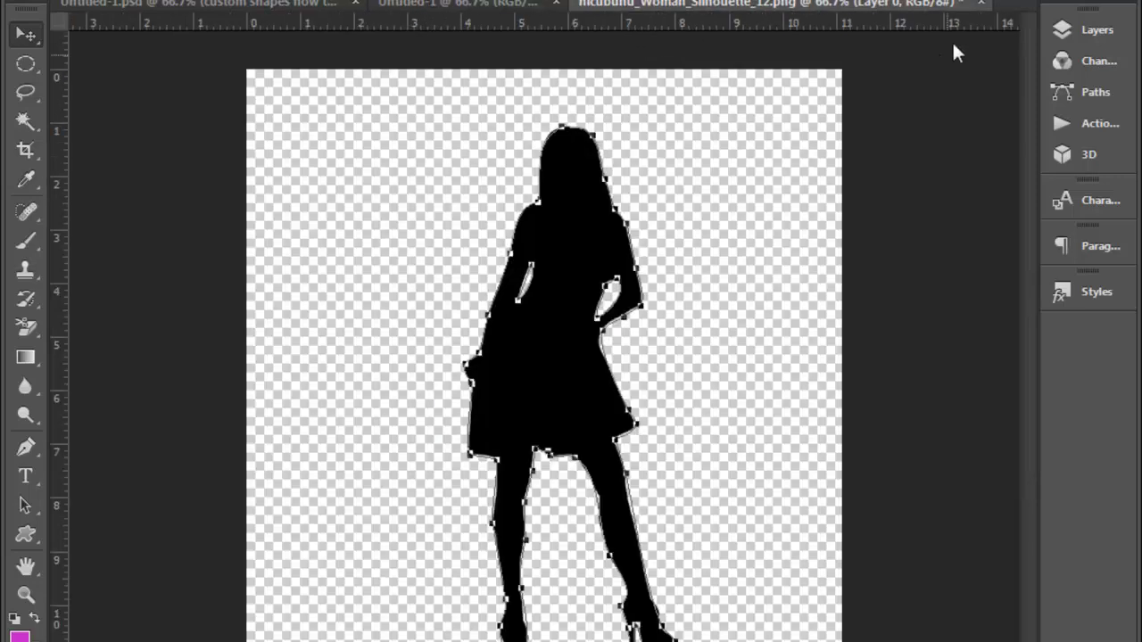
Close nicubunu_Woman_Silhouette_12.png and Untitled-1, discarding changes in both
{"action": "left_click", "coordinate": [982, 5]}
{"action": "left_click", "coordinate": [566, 260]}
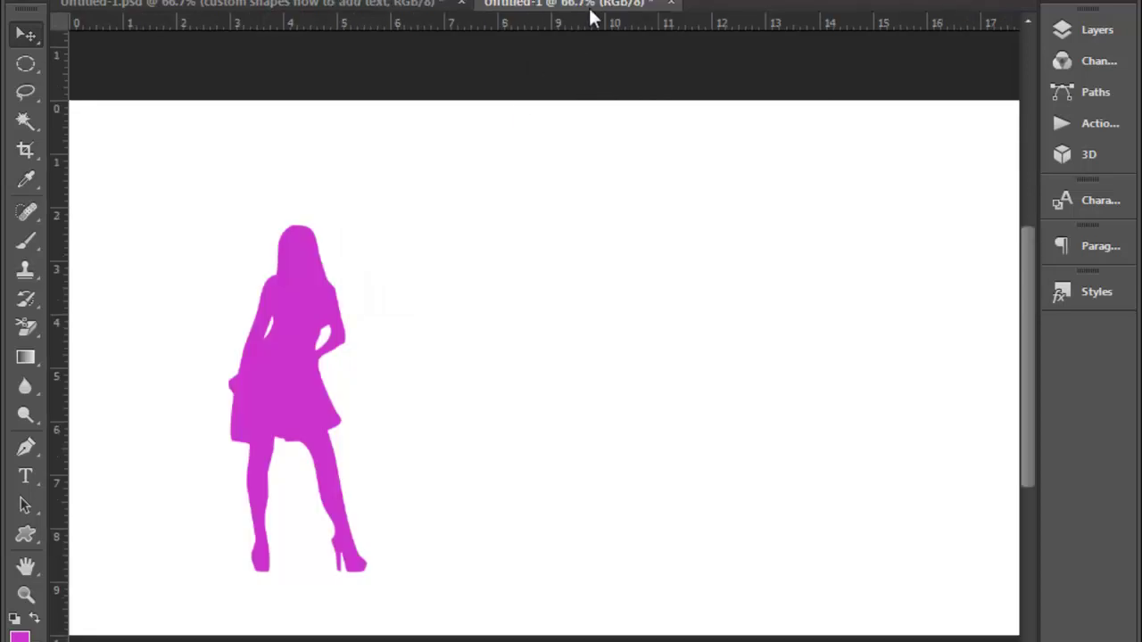
{"action": "left_click", "coordinate": [671, 5]}
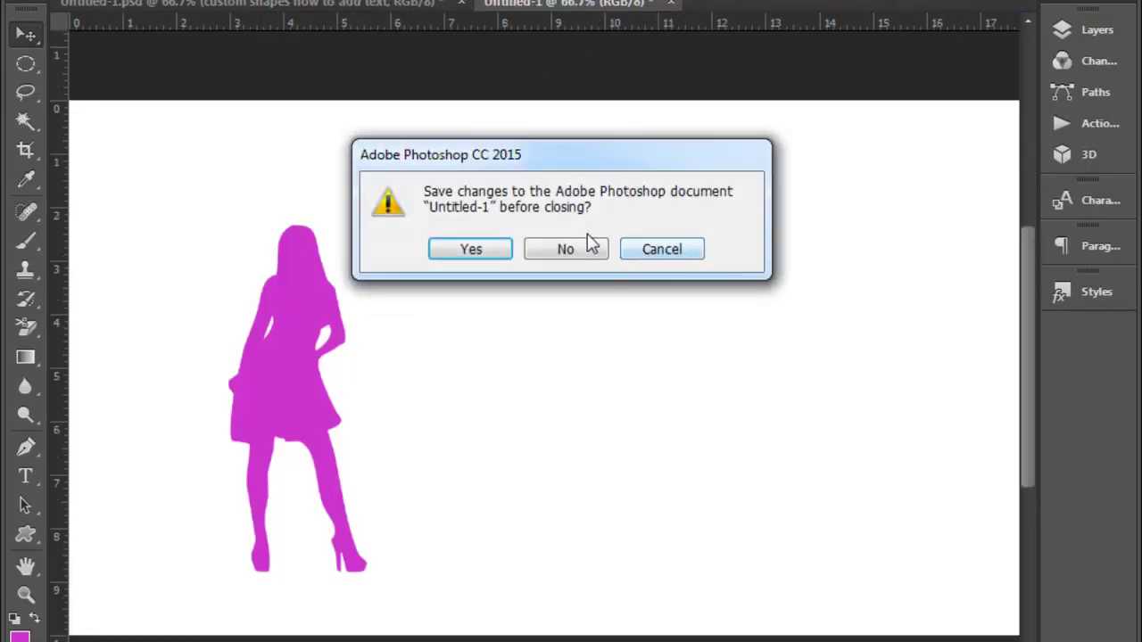
{"action": "left_click", "coordinate": [579, 251]}
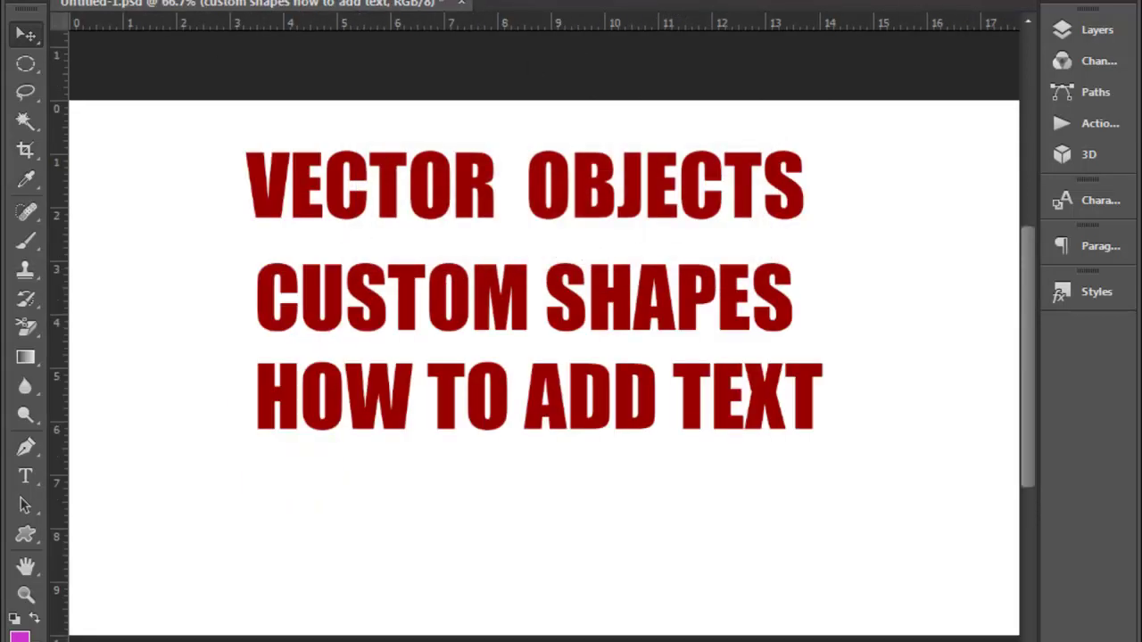